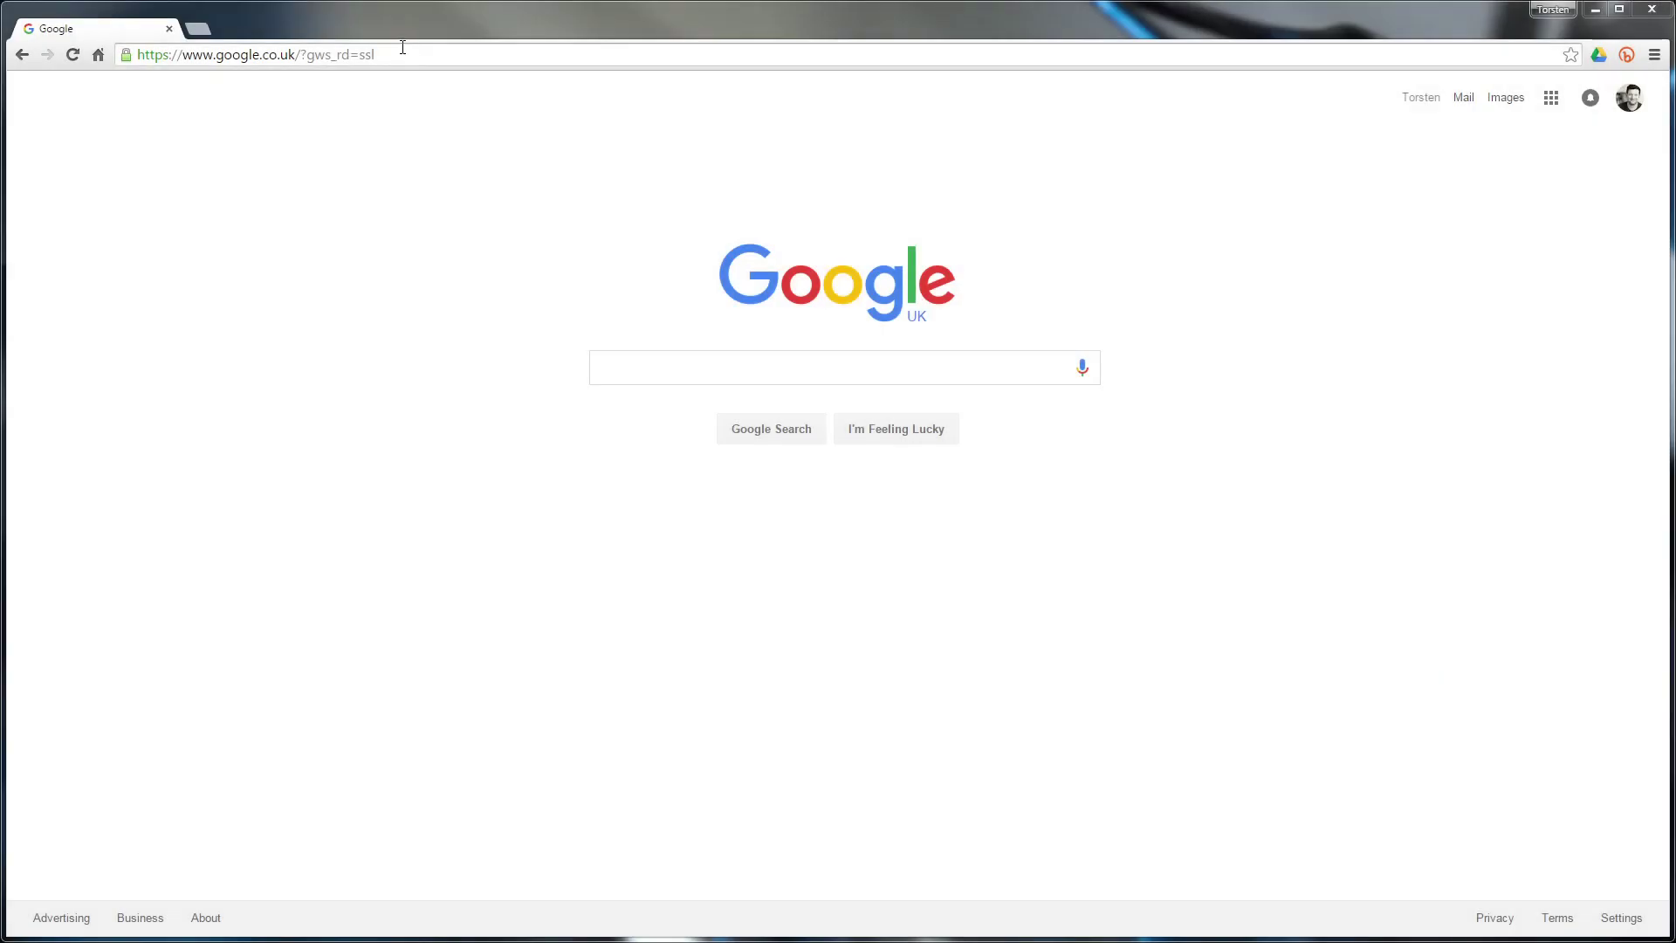
Go to drive.google.com from Chrome's address bar
click(394, 56)
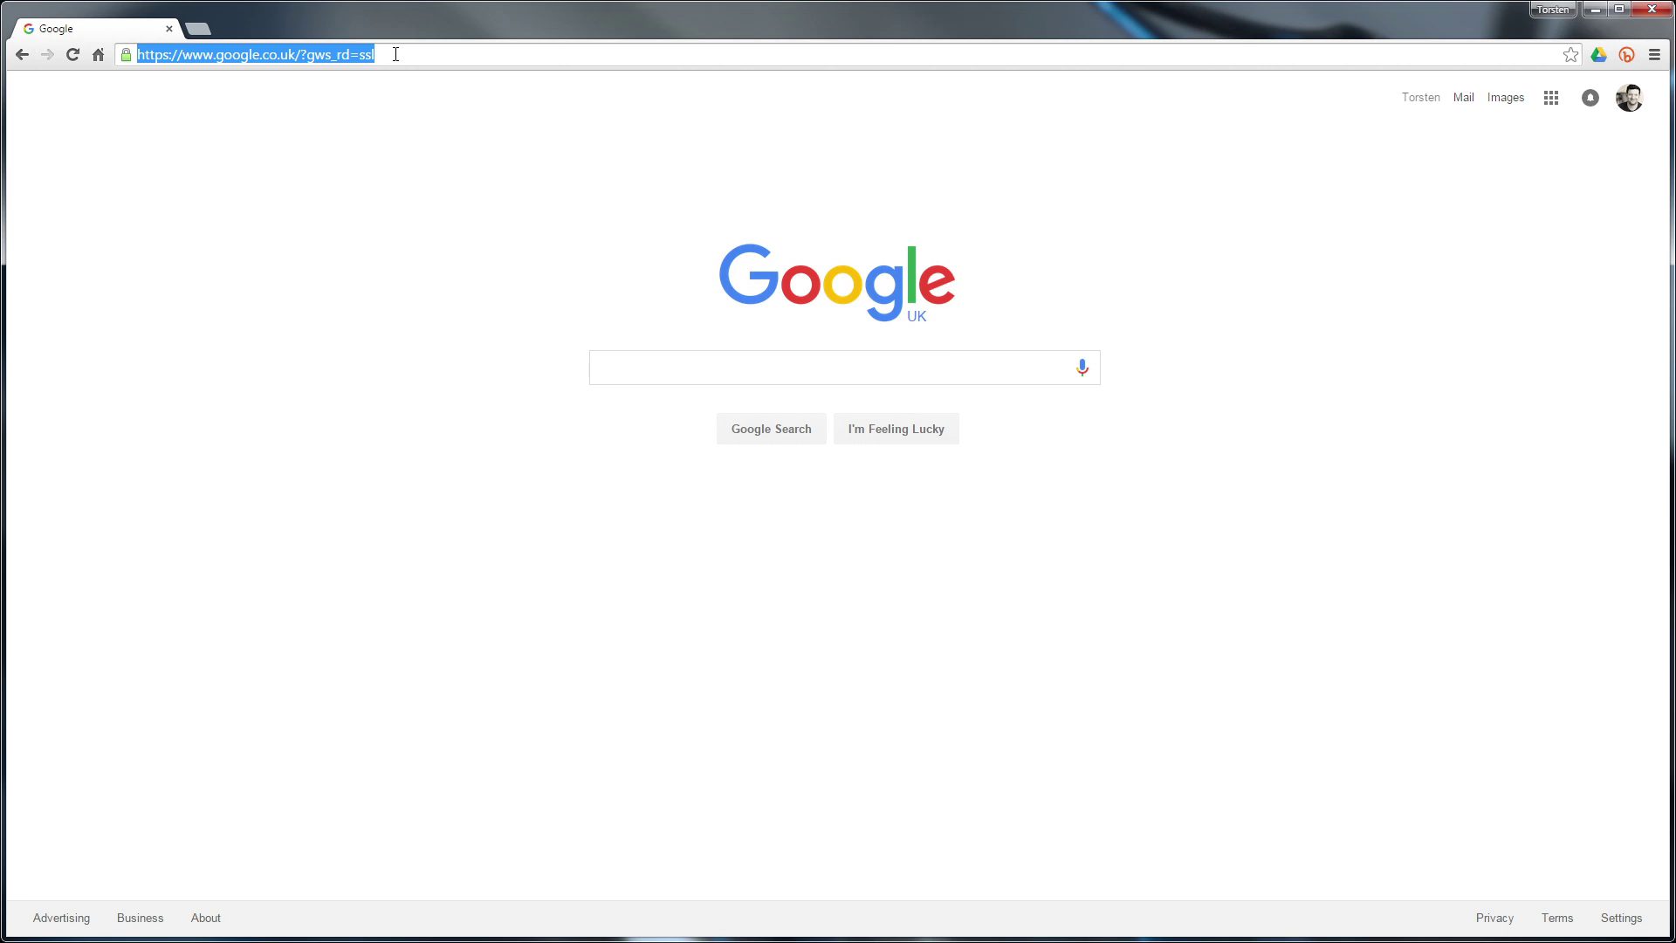
text(drive.go)
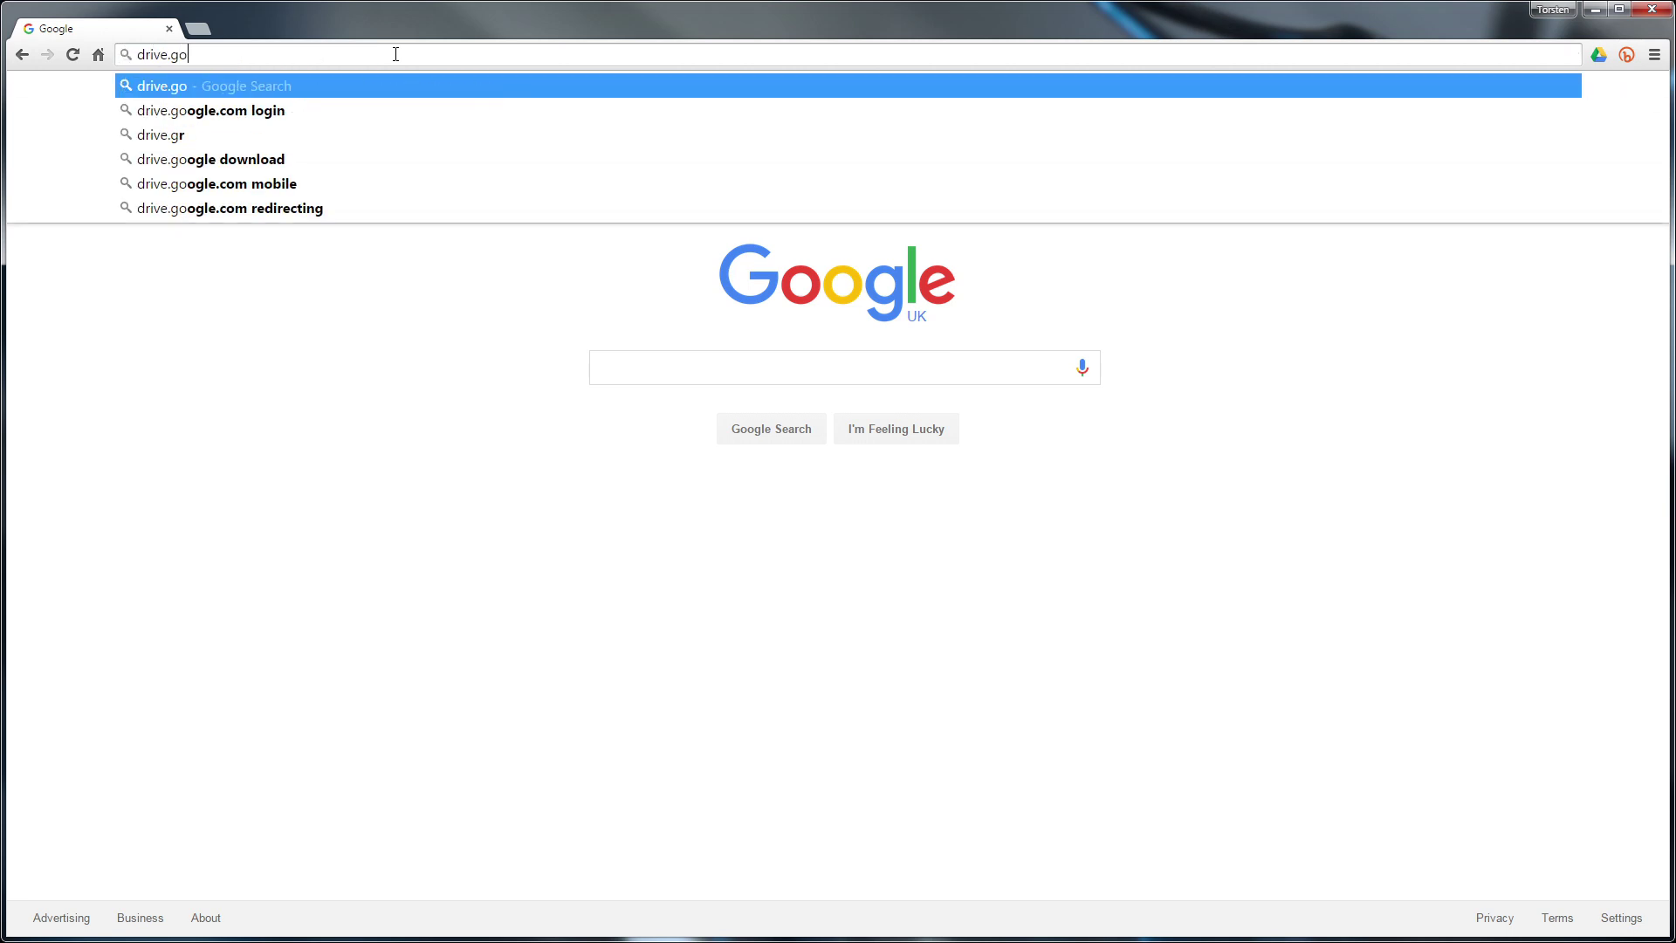
text(ogle.com)
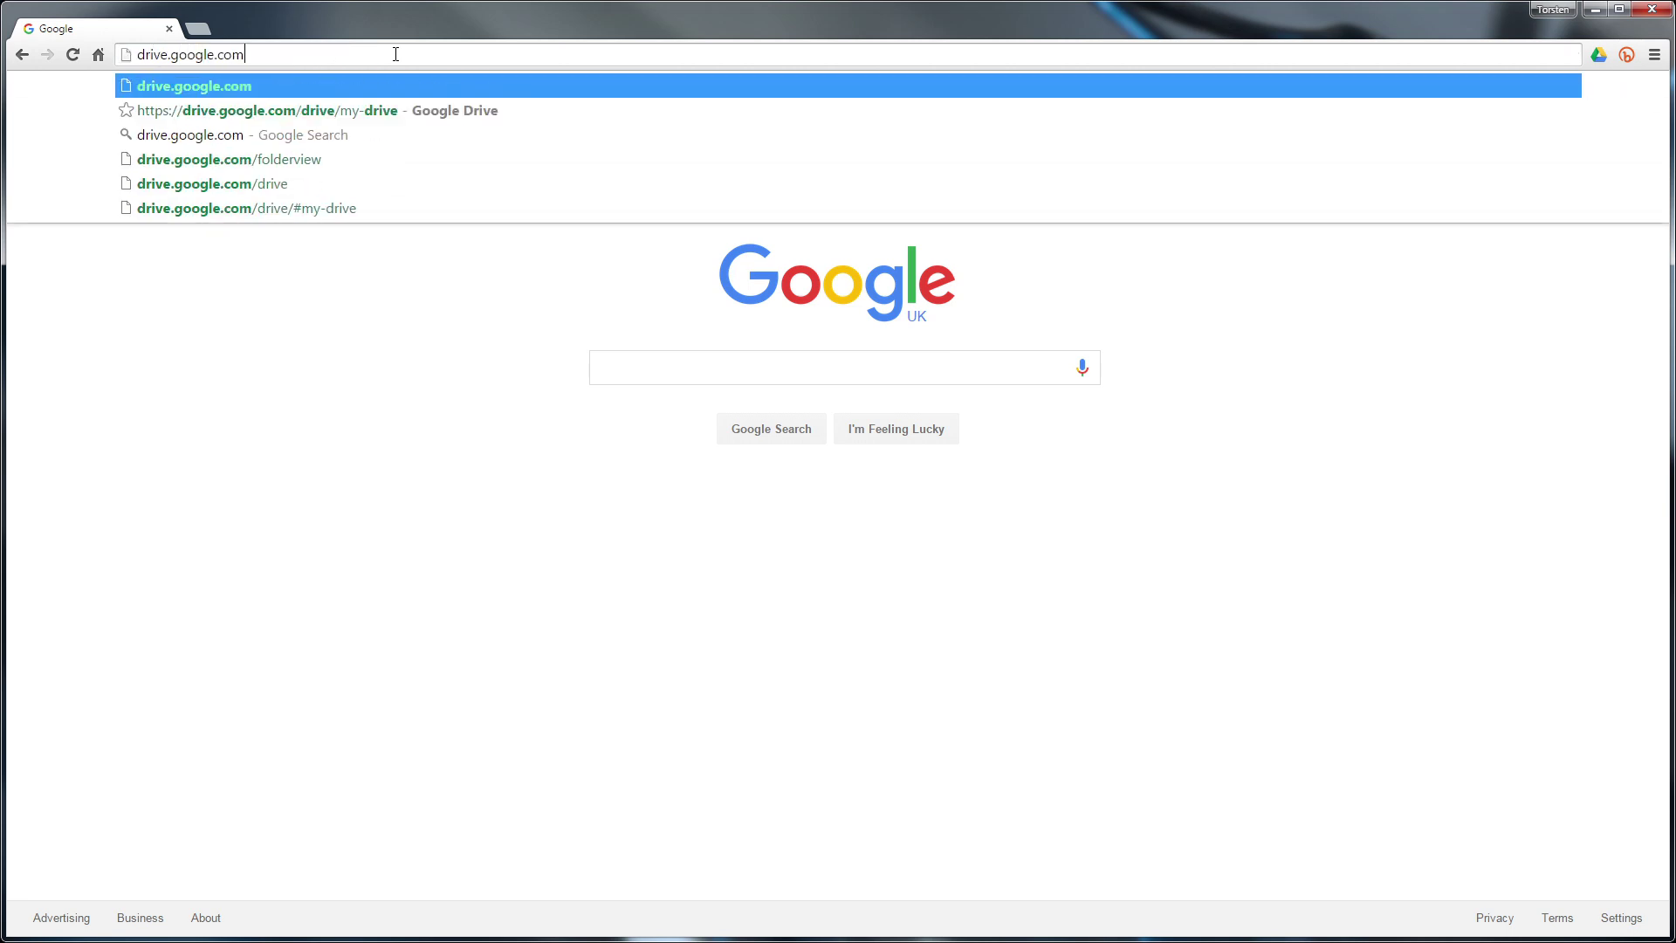
key(Return)
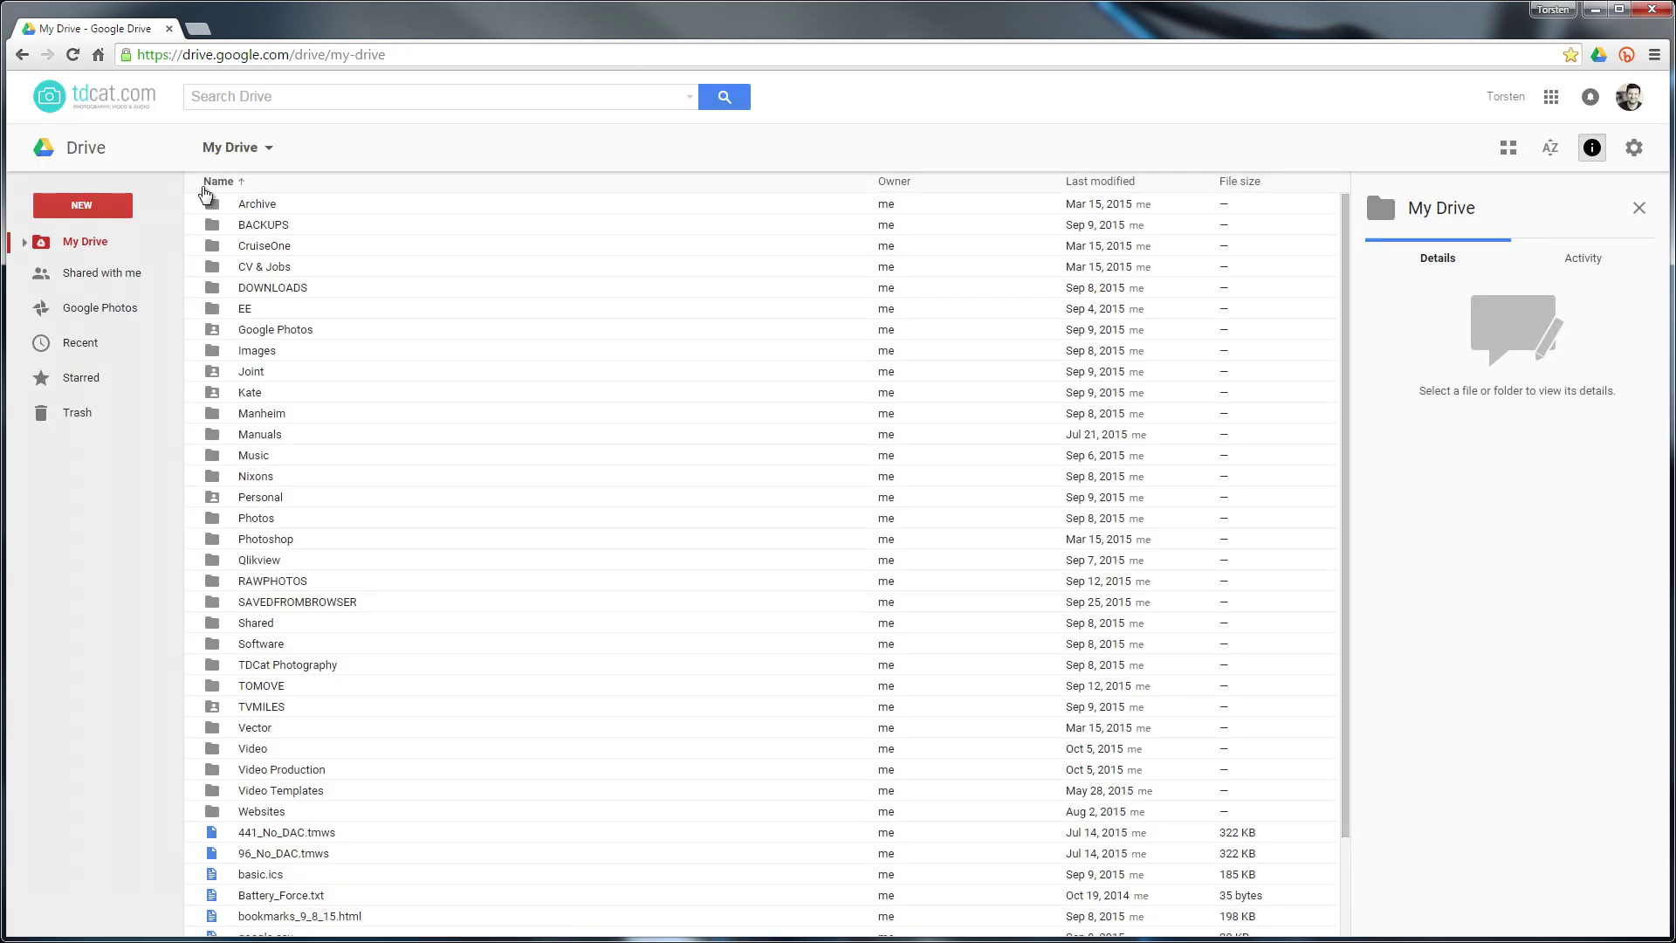
Create a TestShare folder inside DOWNLOADS and upload logo2016main.png into it
click(278, 290)
double_click(278, 290)
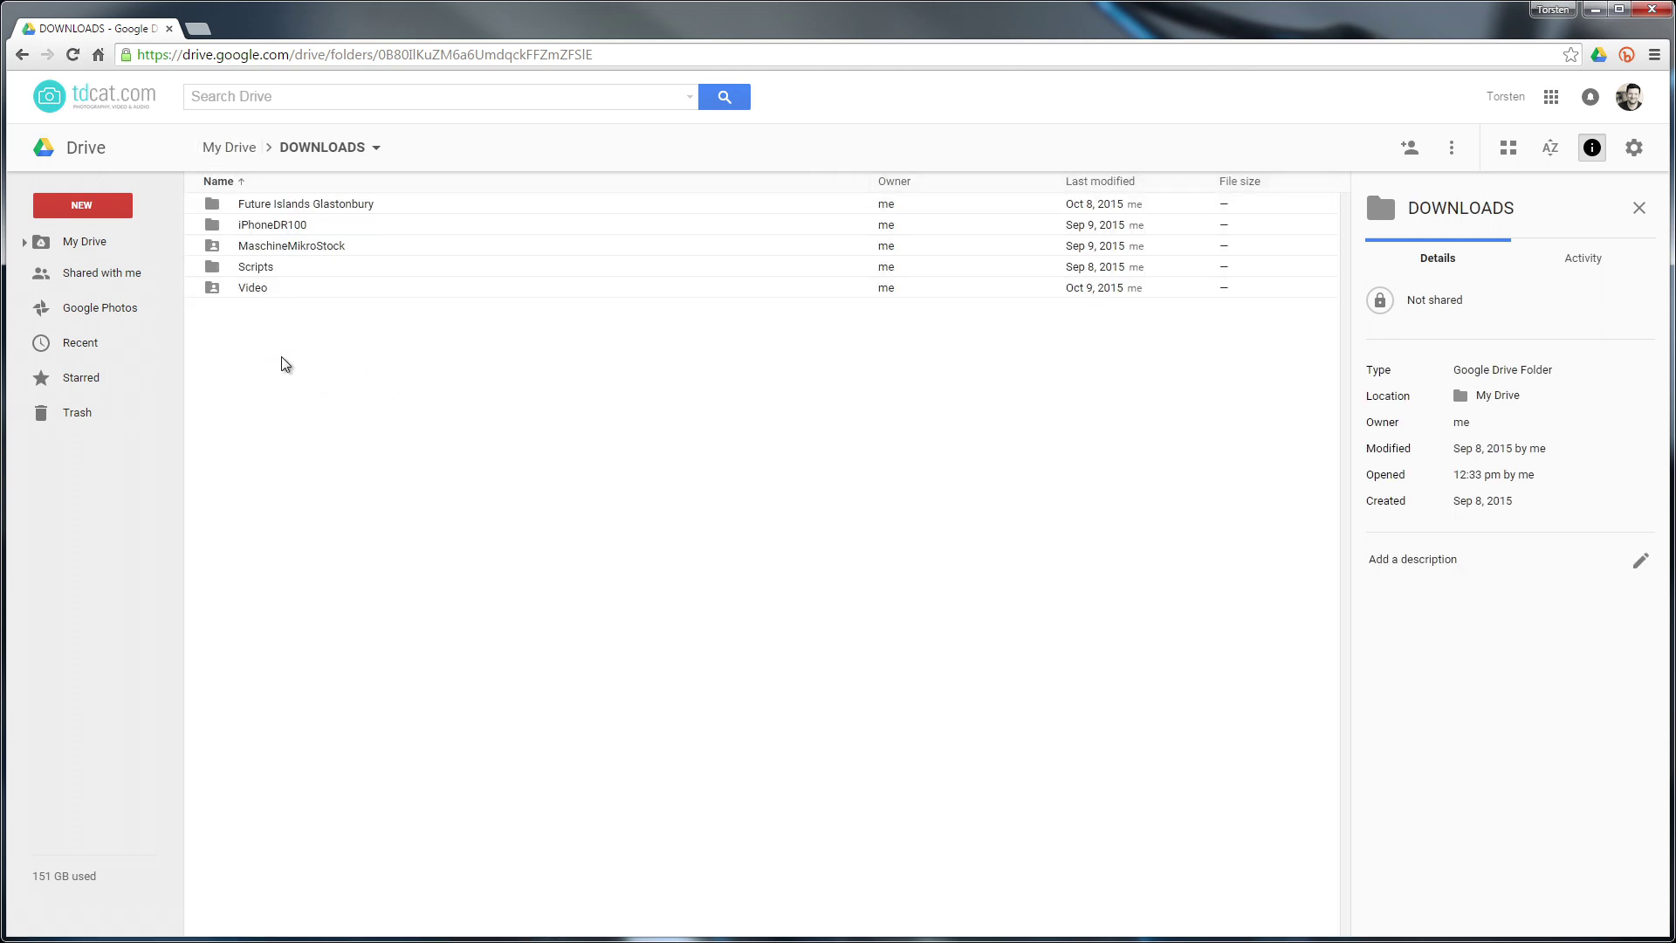
right_click(282, 357)
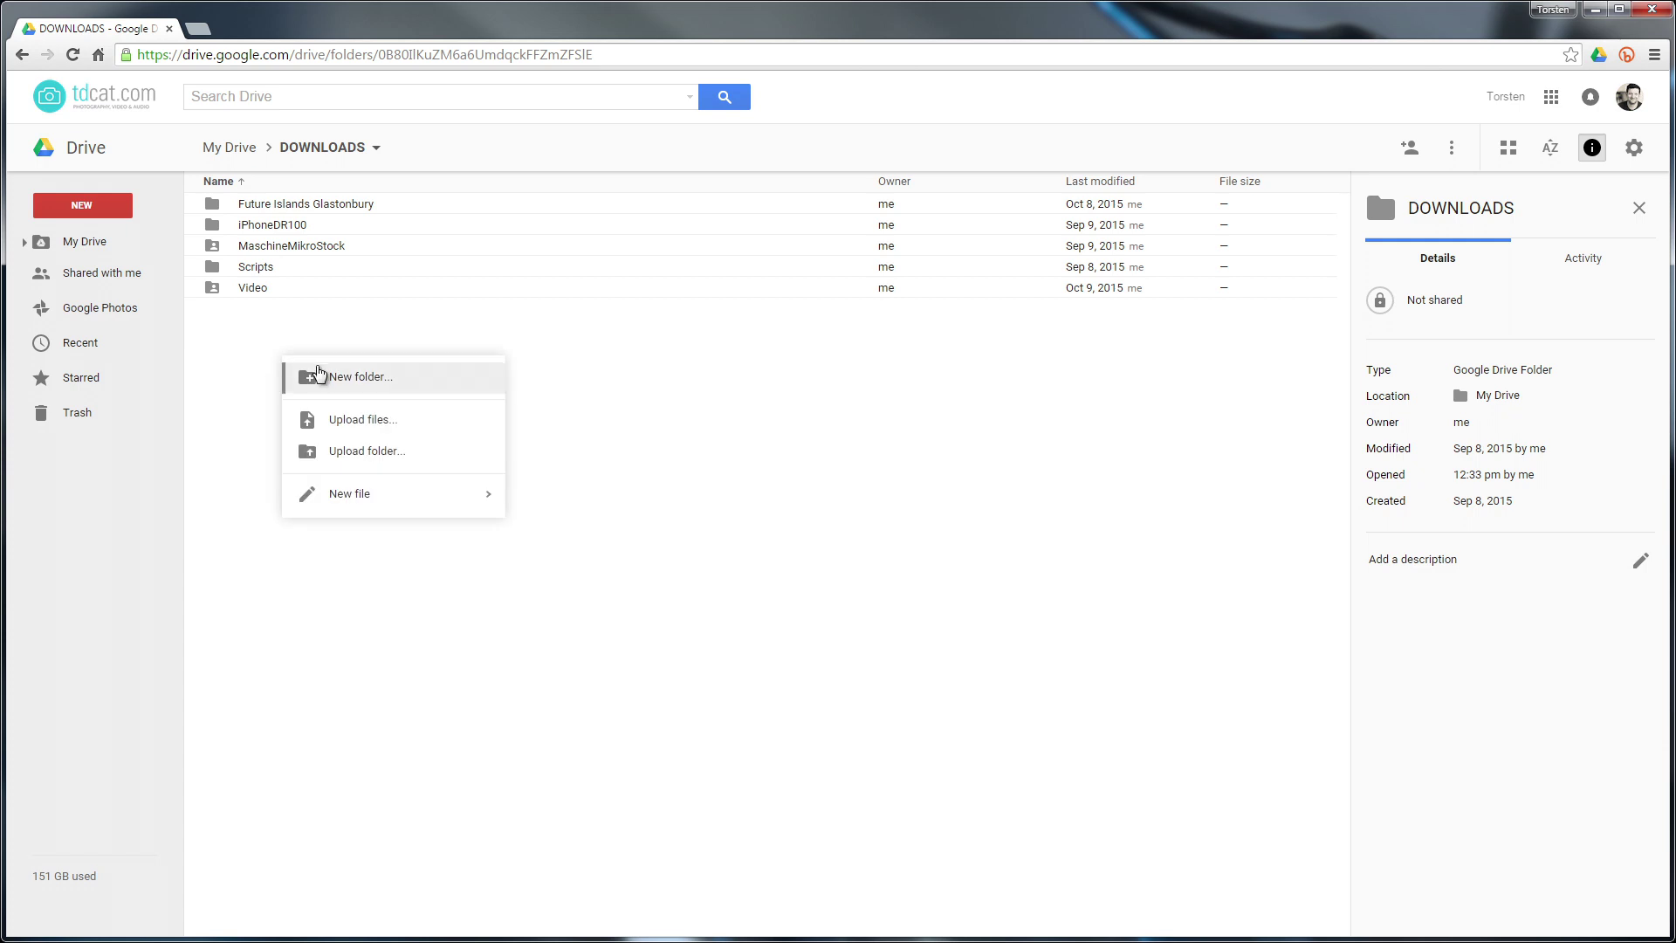
click(325, 375)
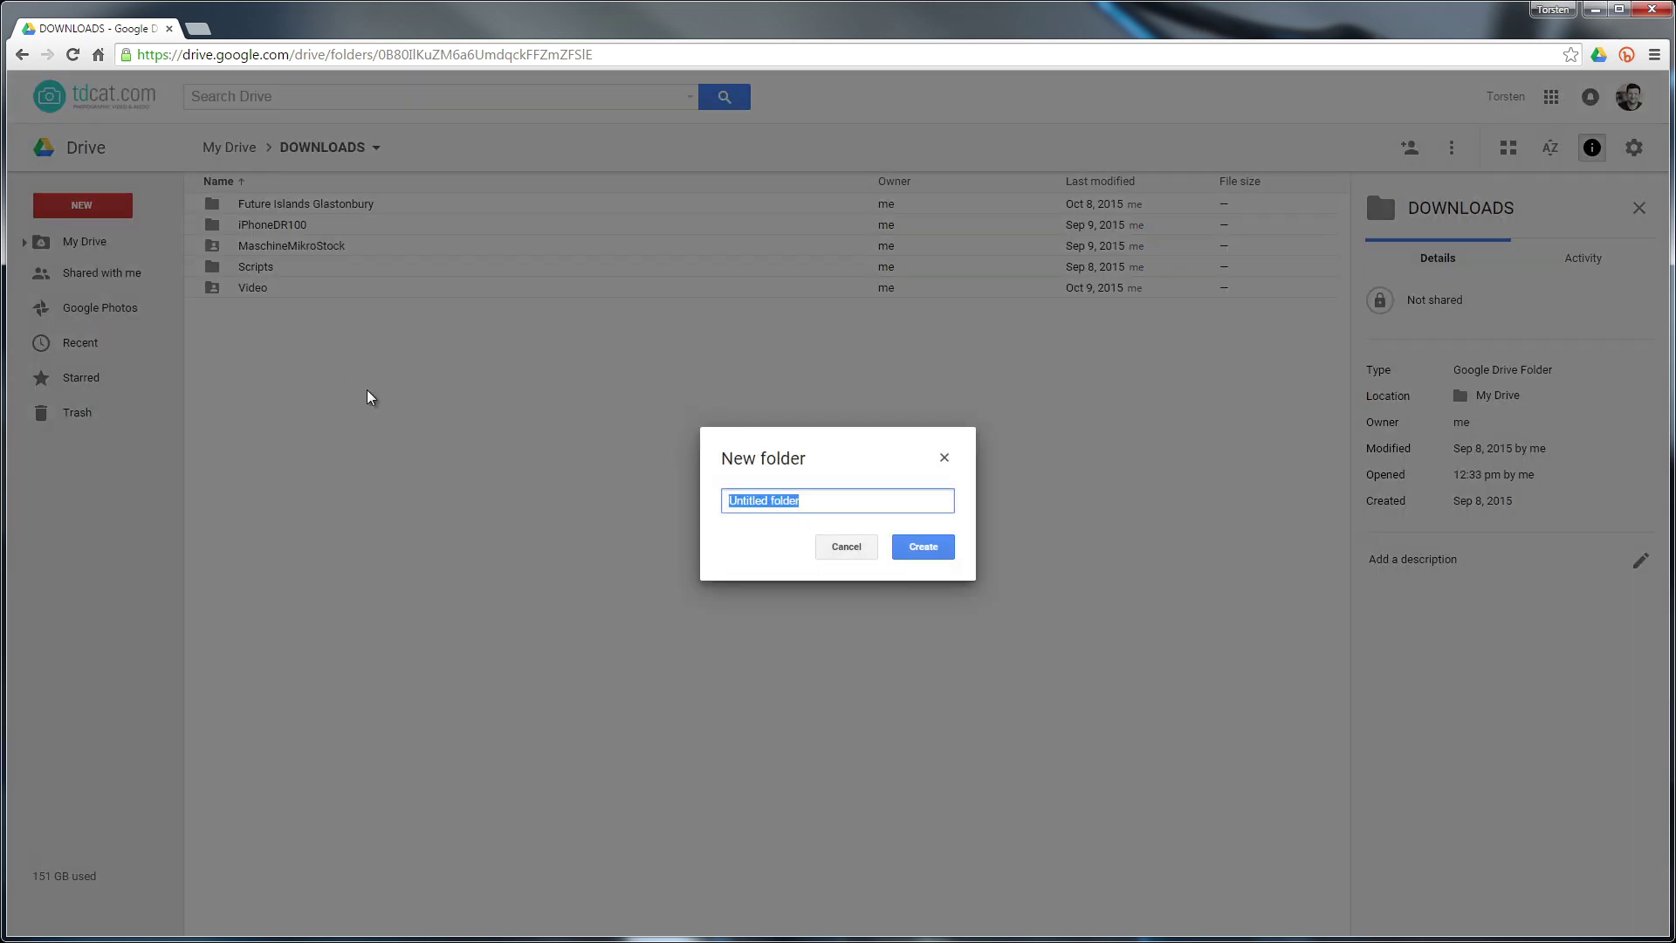
text(TestShare)
key(Return)
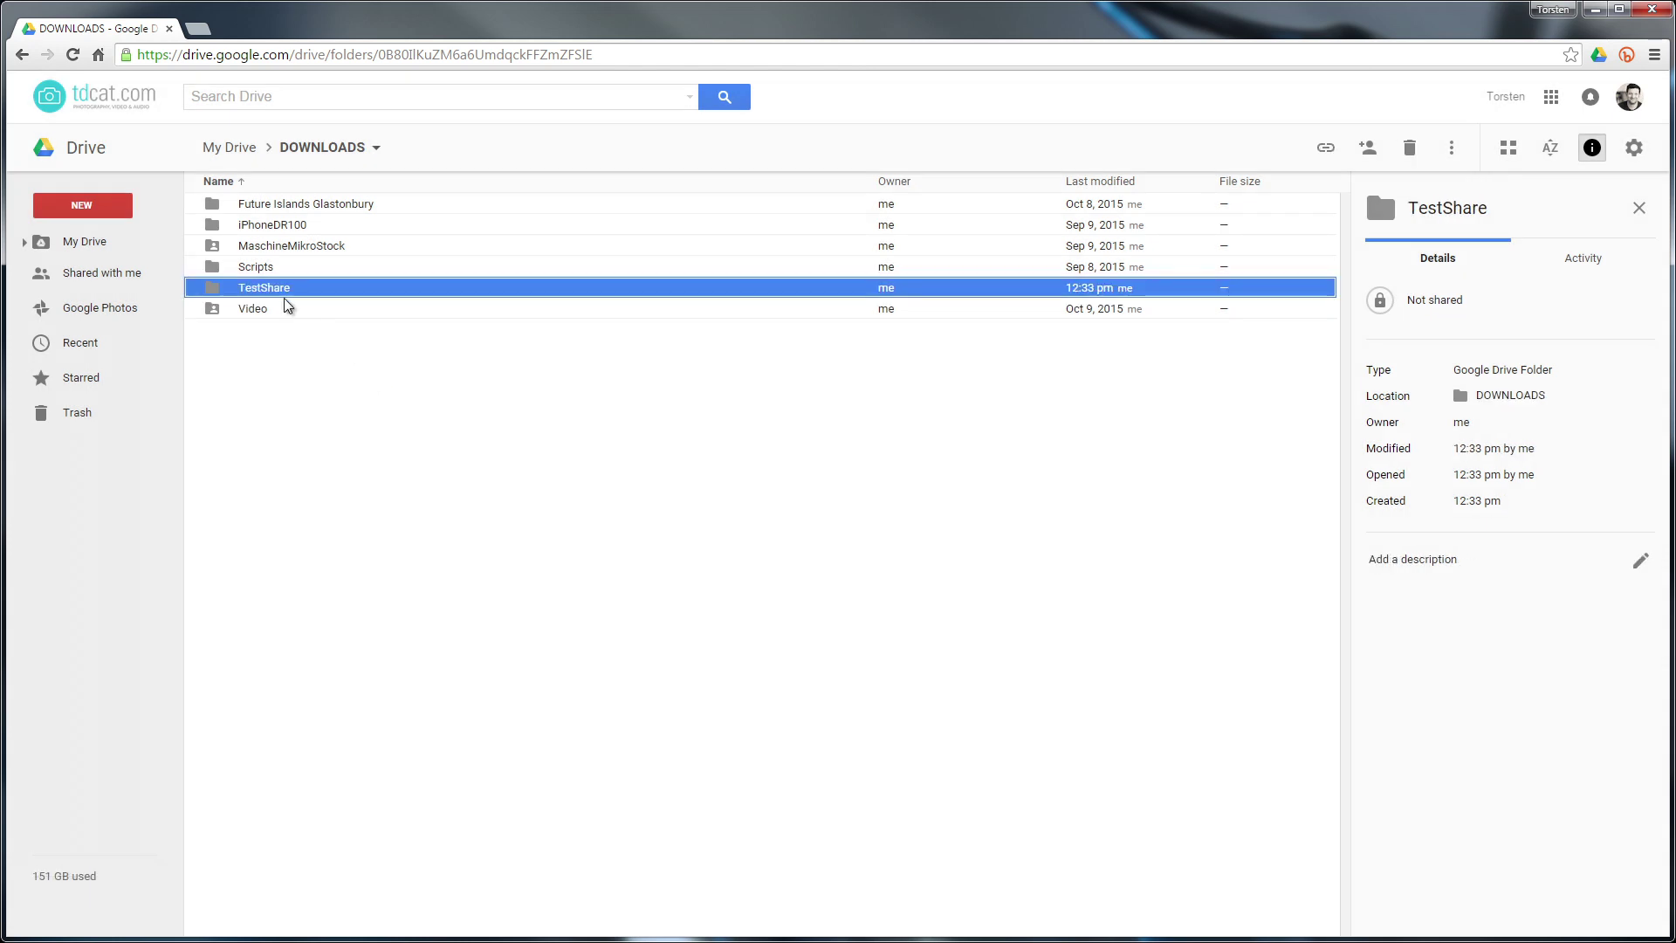
double_click(282, 295)
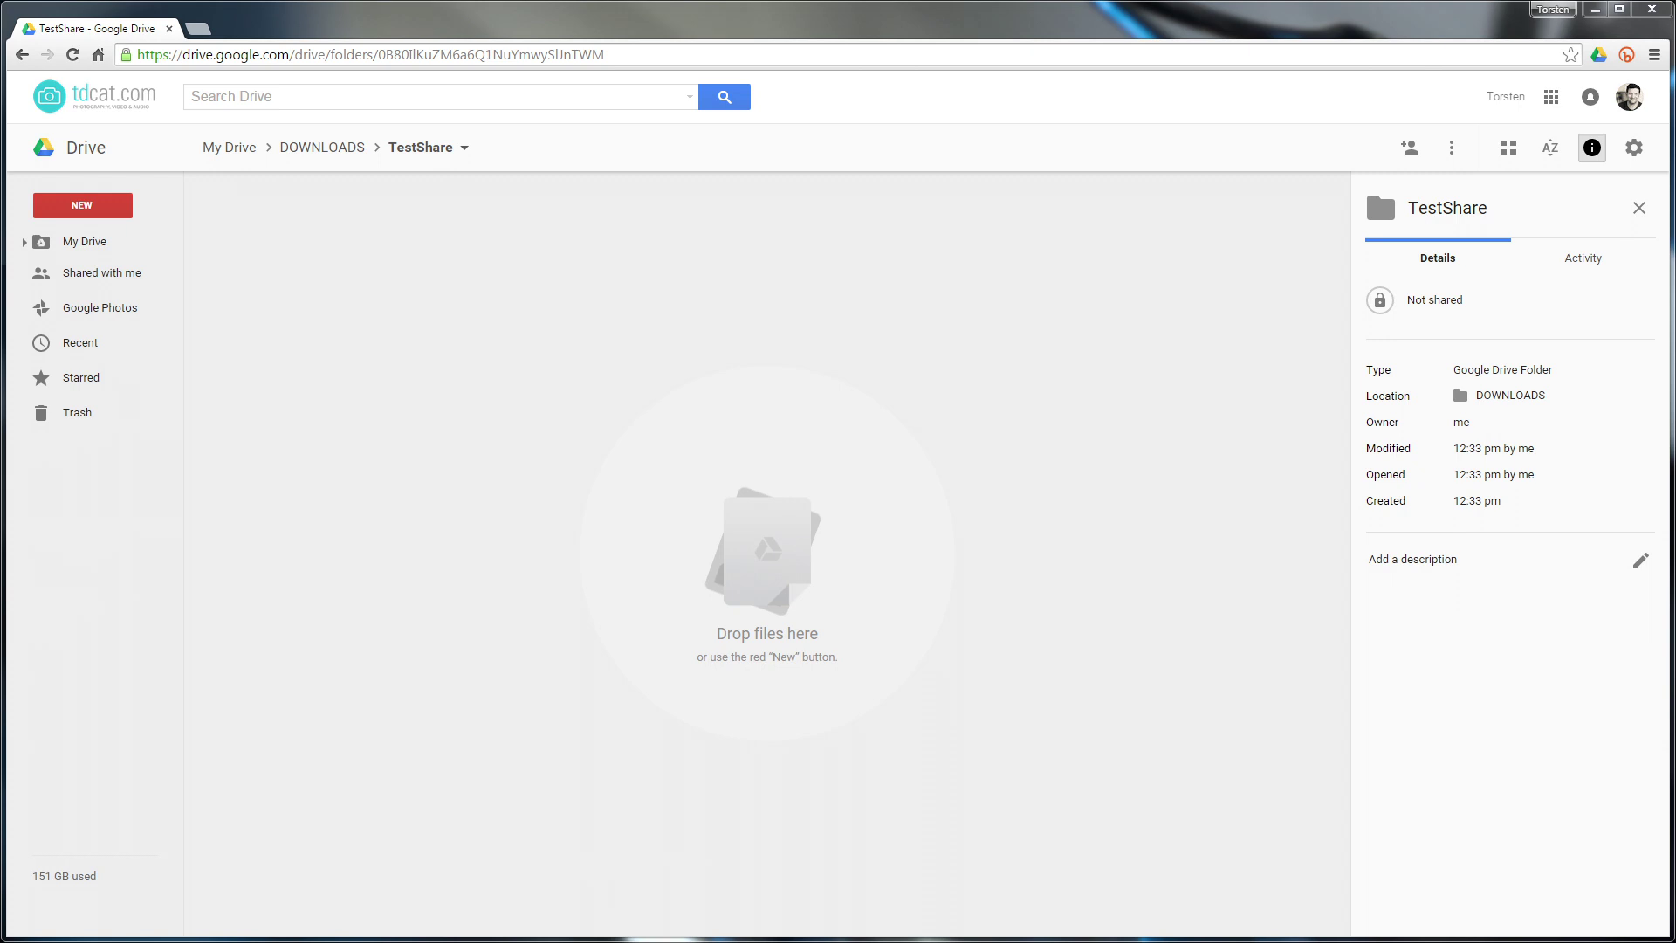
drag(4, 567, 404, 399)
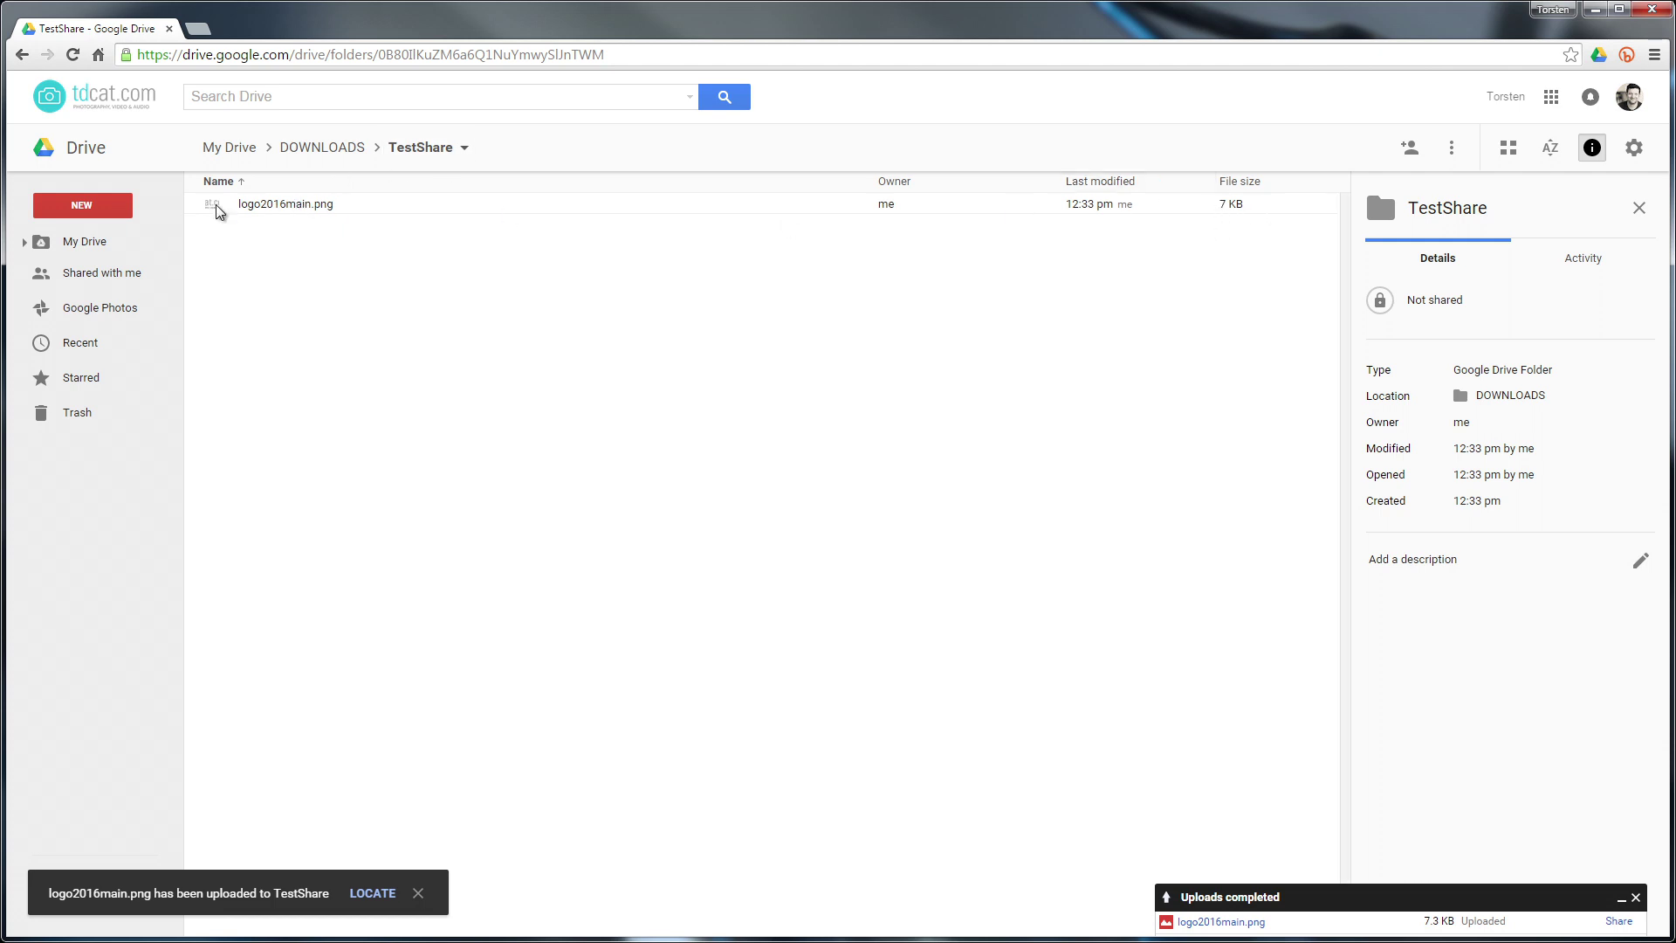
Set logo2016main.png's link sharing to 'On - Public on the web' and save
right_click(294, 210)
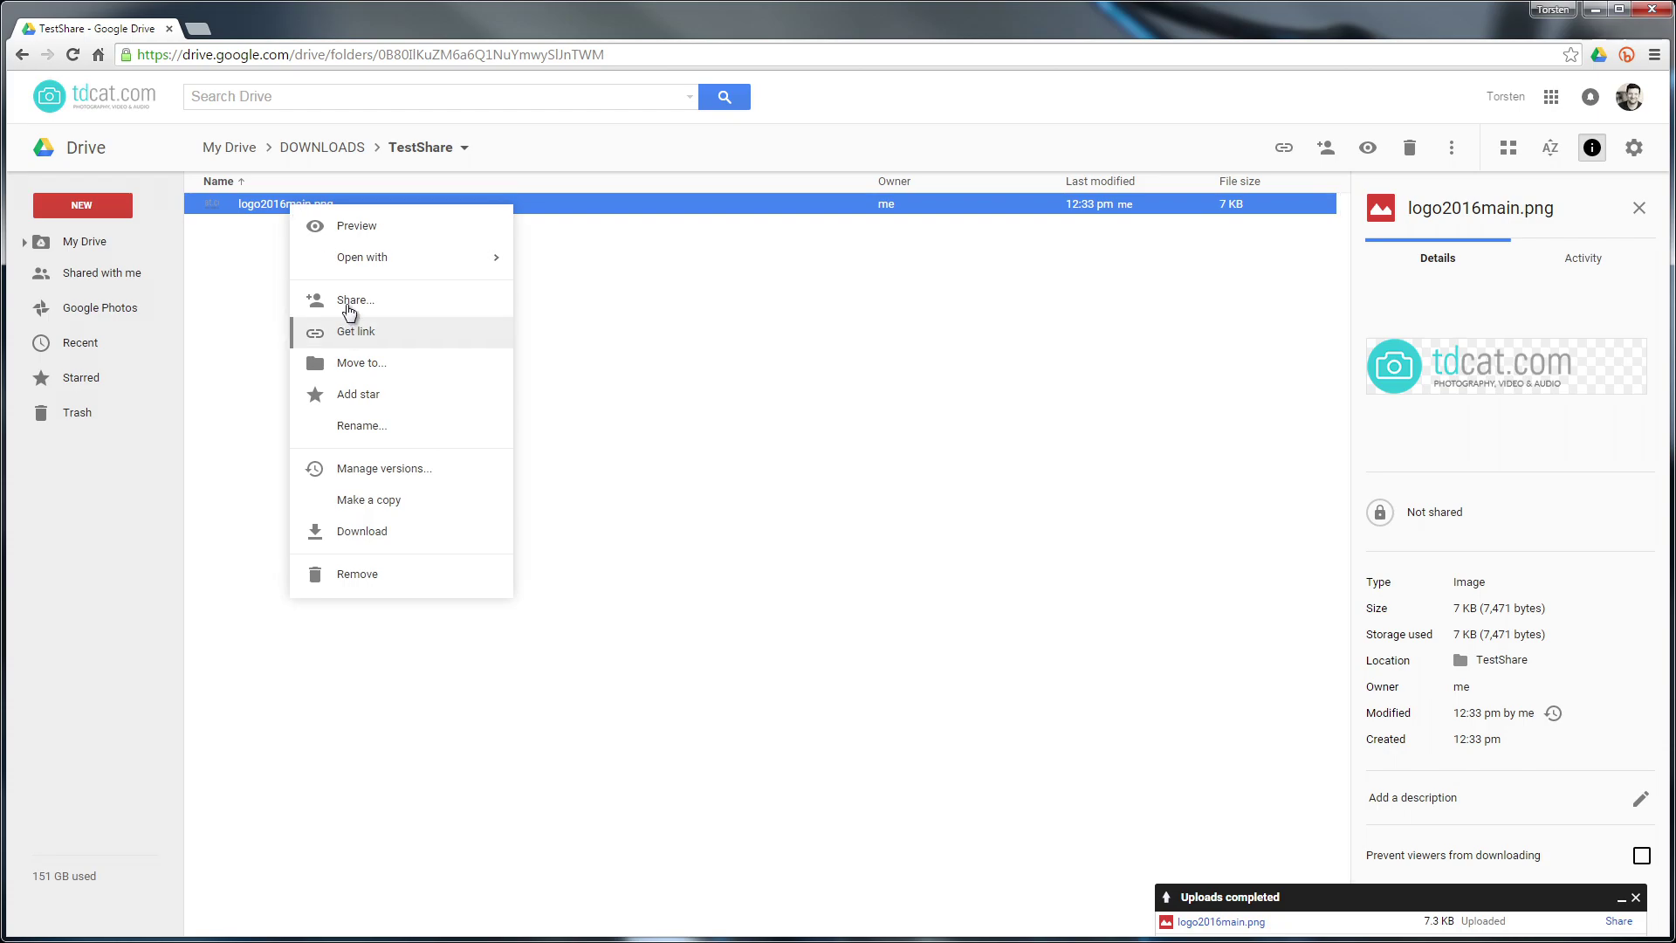
click(349, 299)
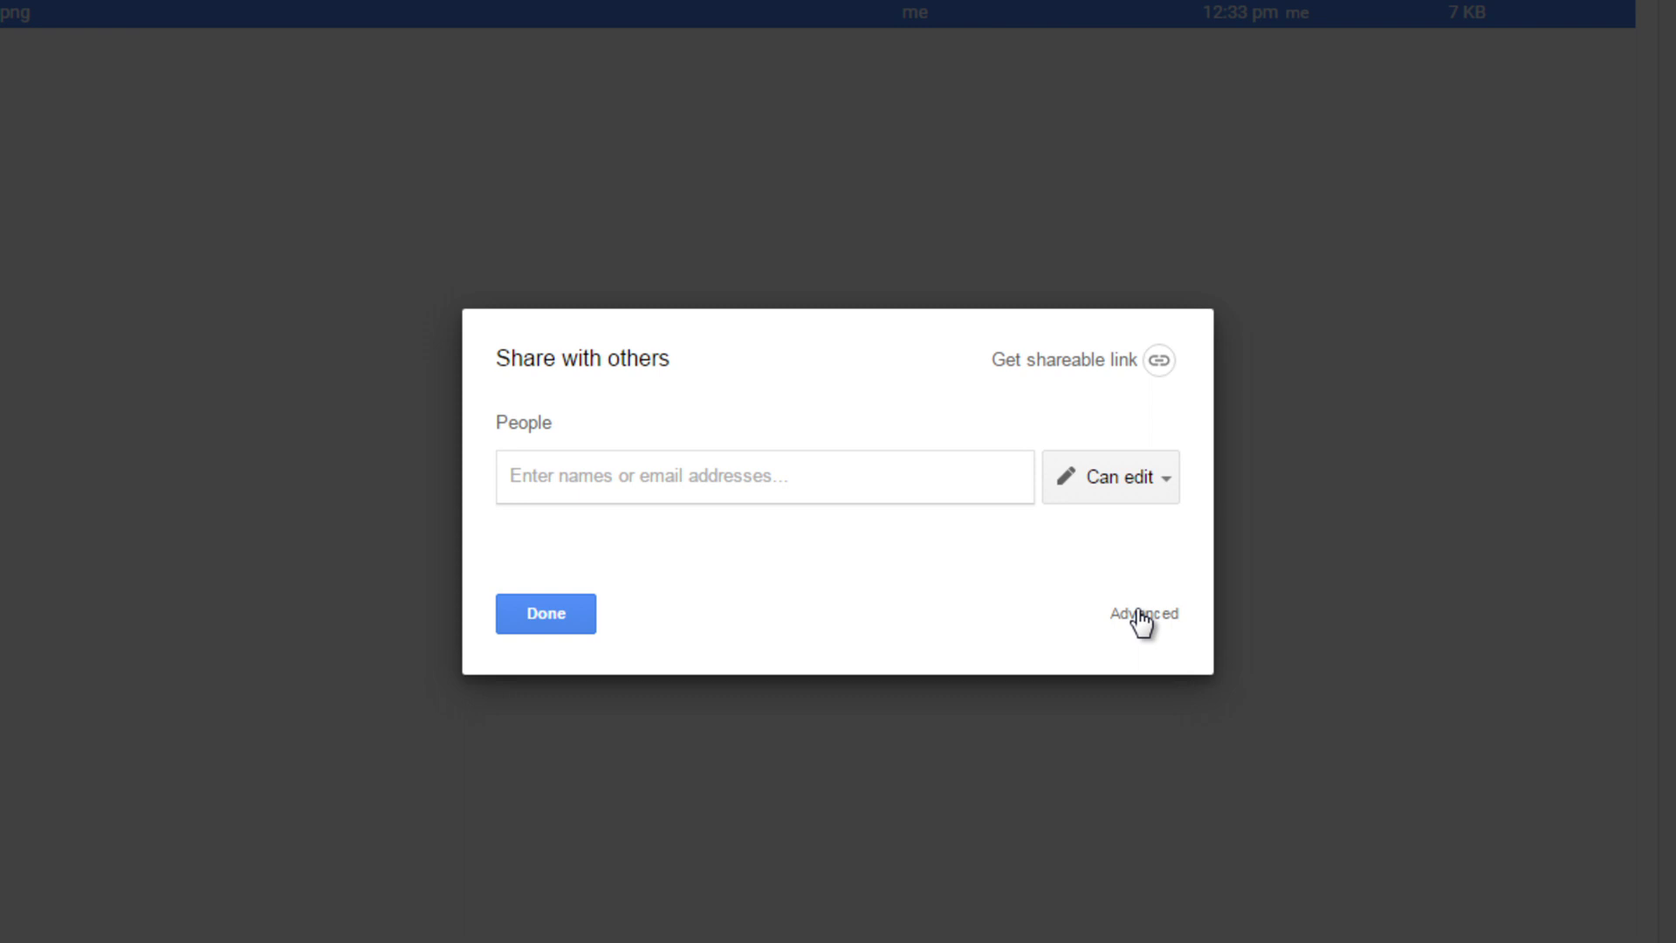
click(1141, 614)
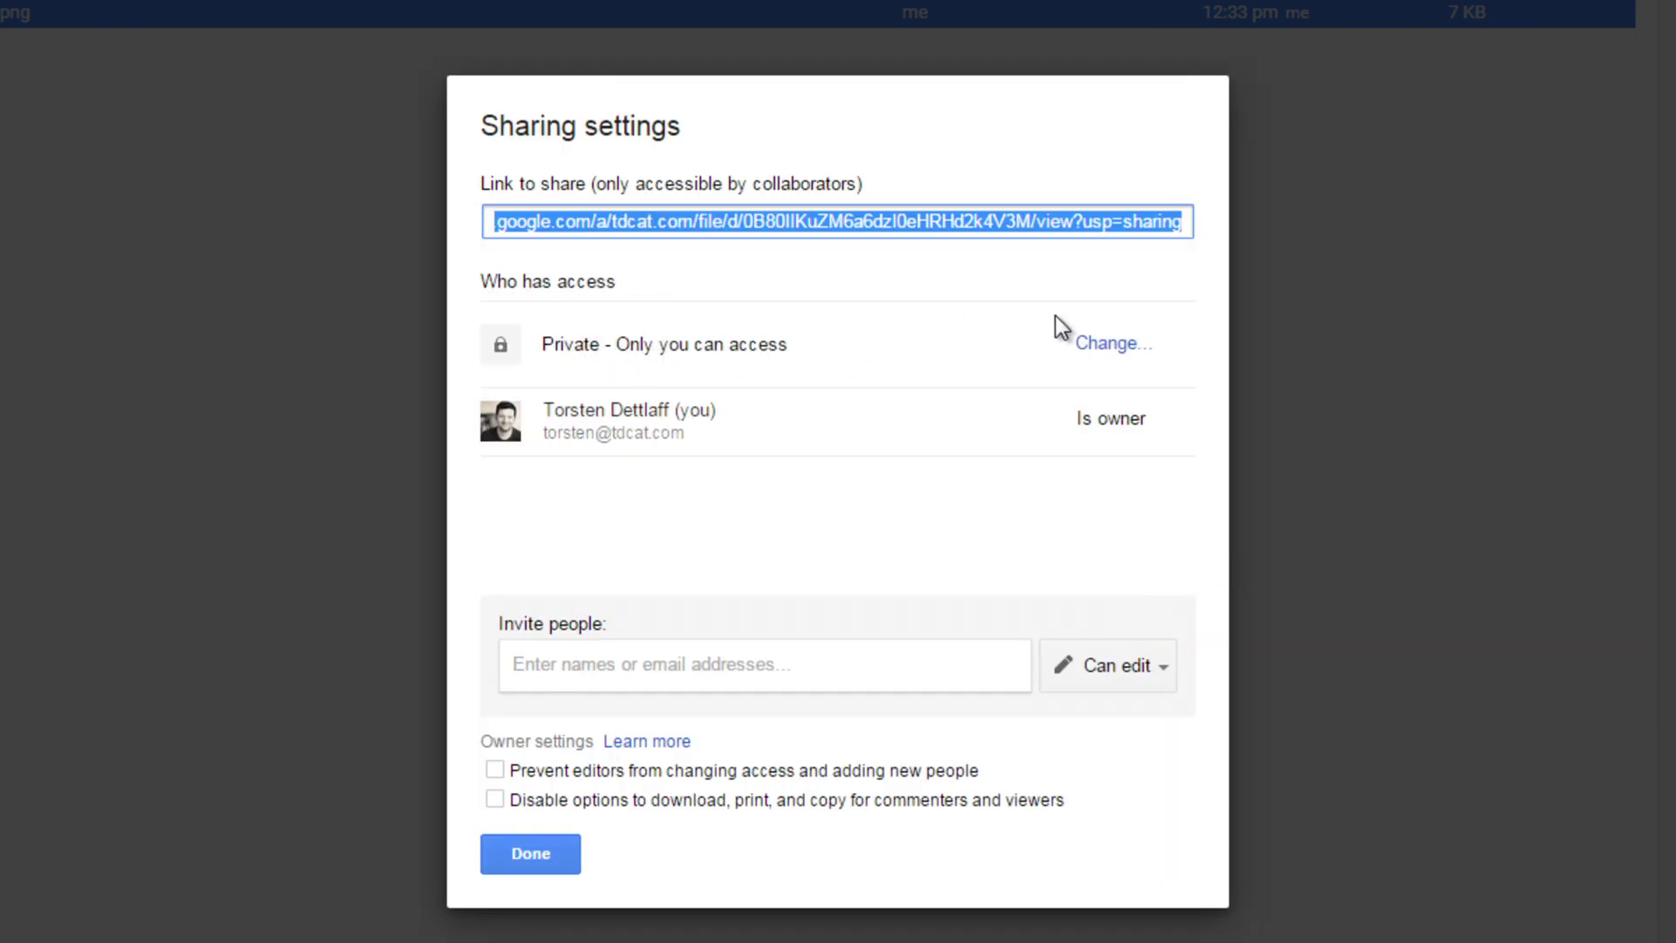
click(1108, 349)
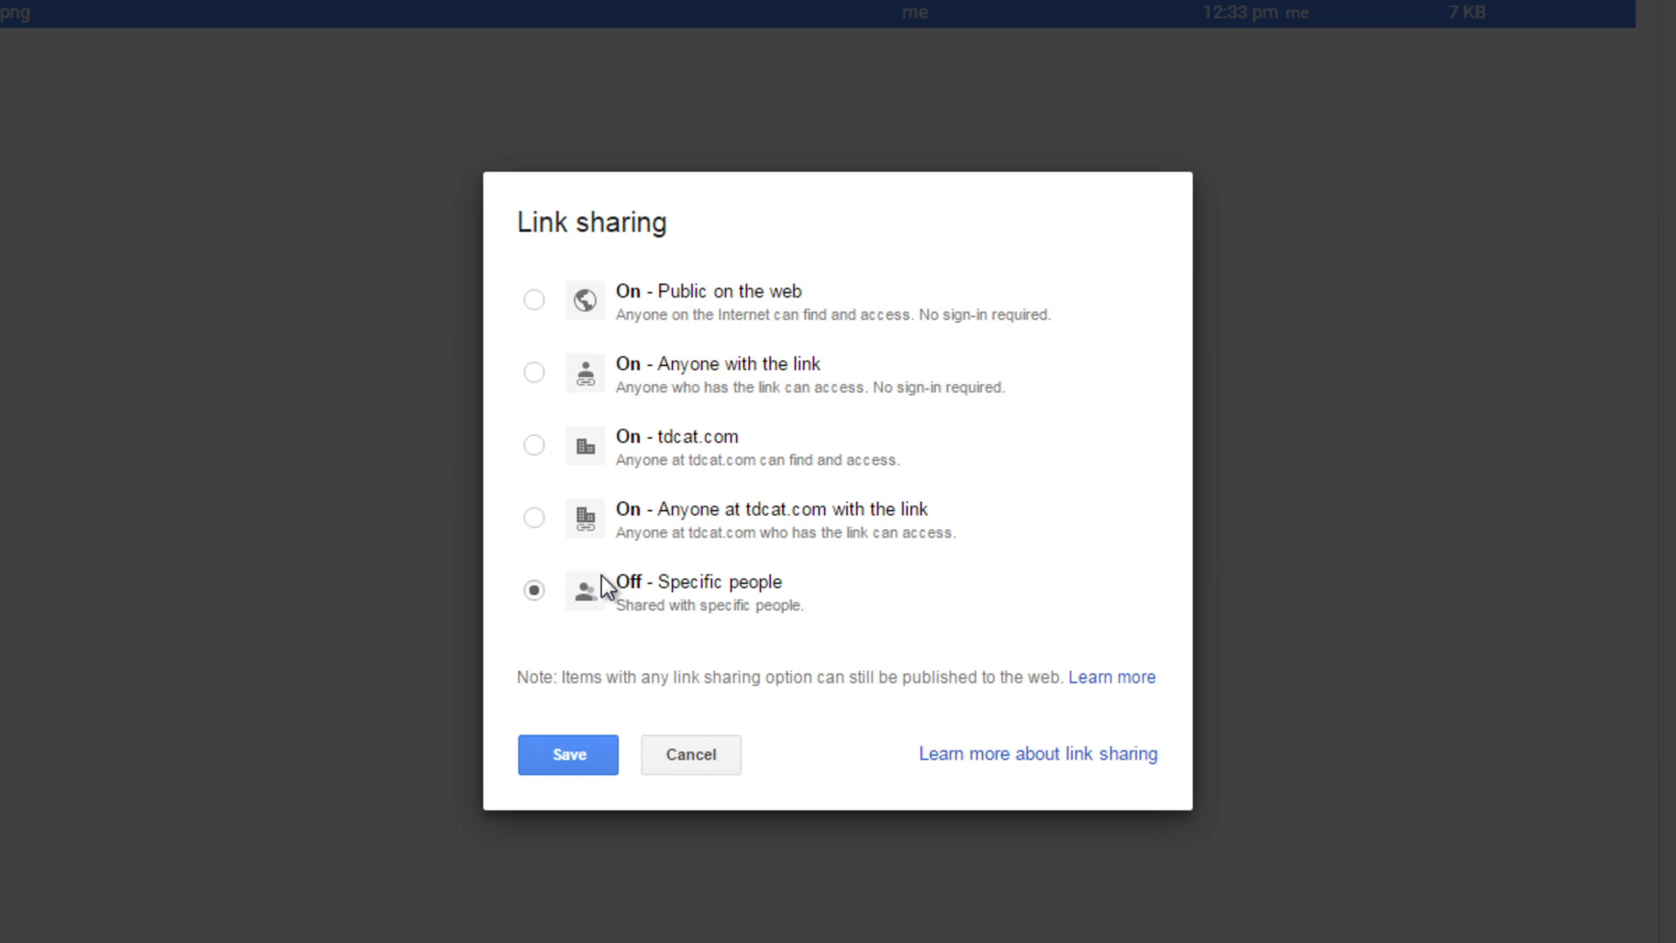
click(536, 301)
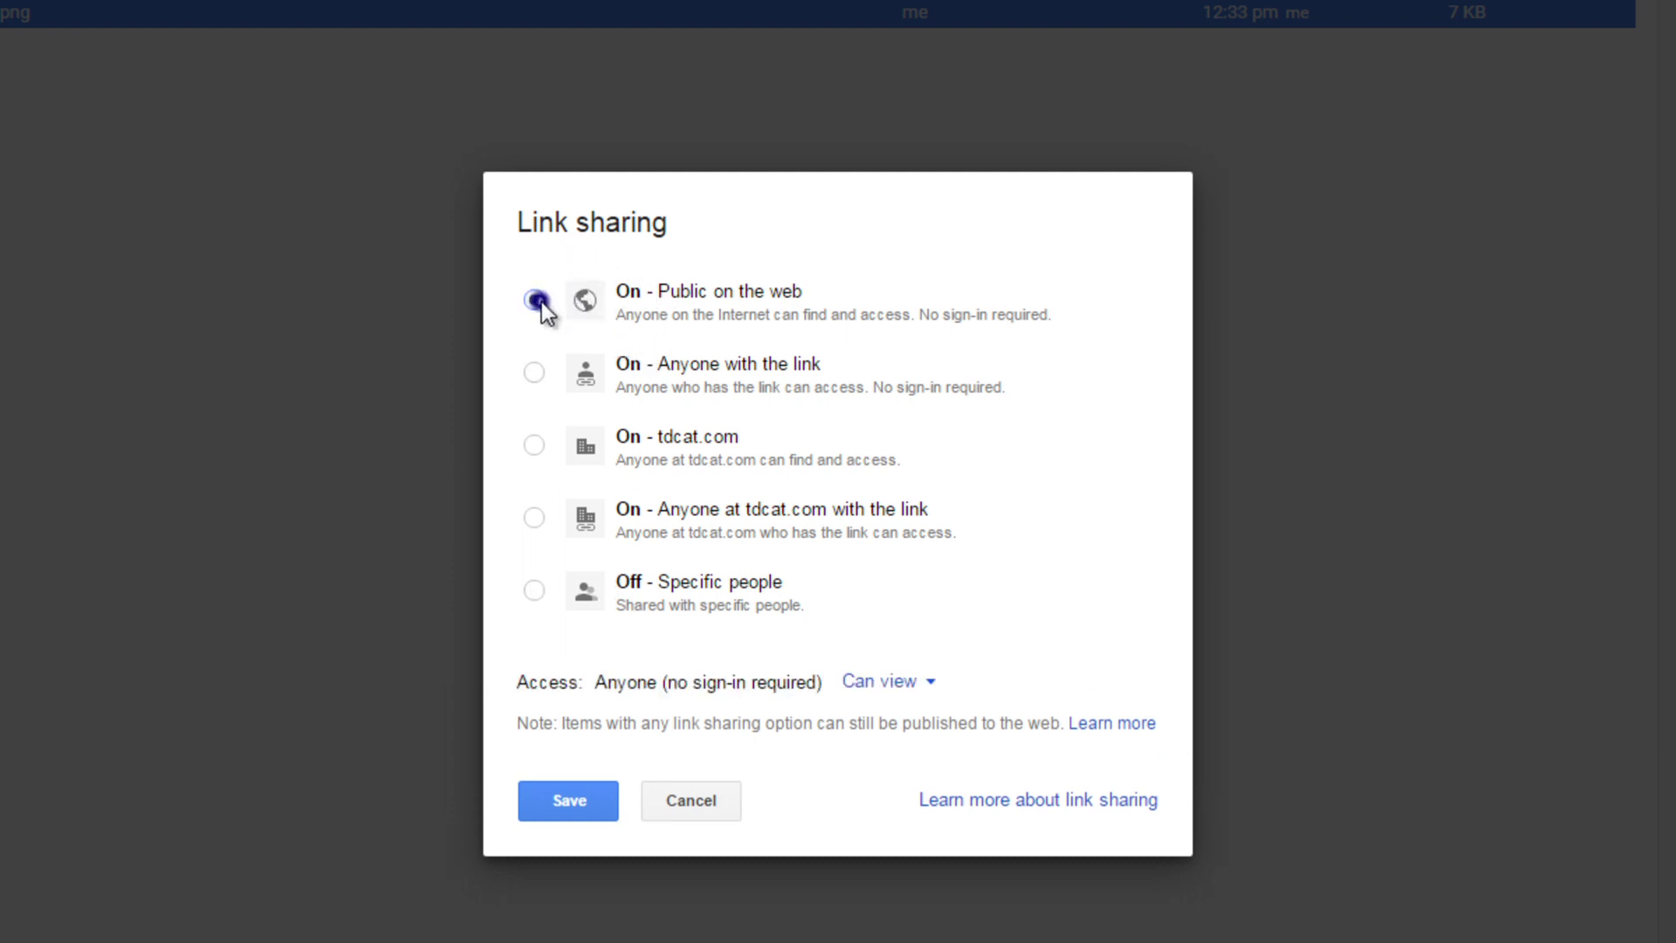
click(576, 799)
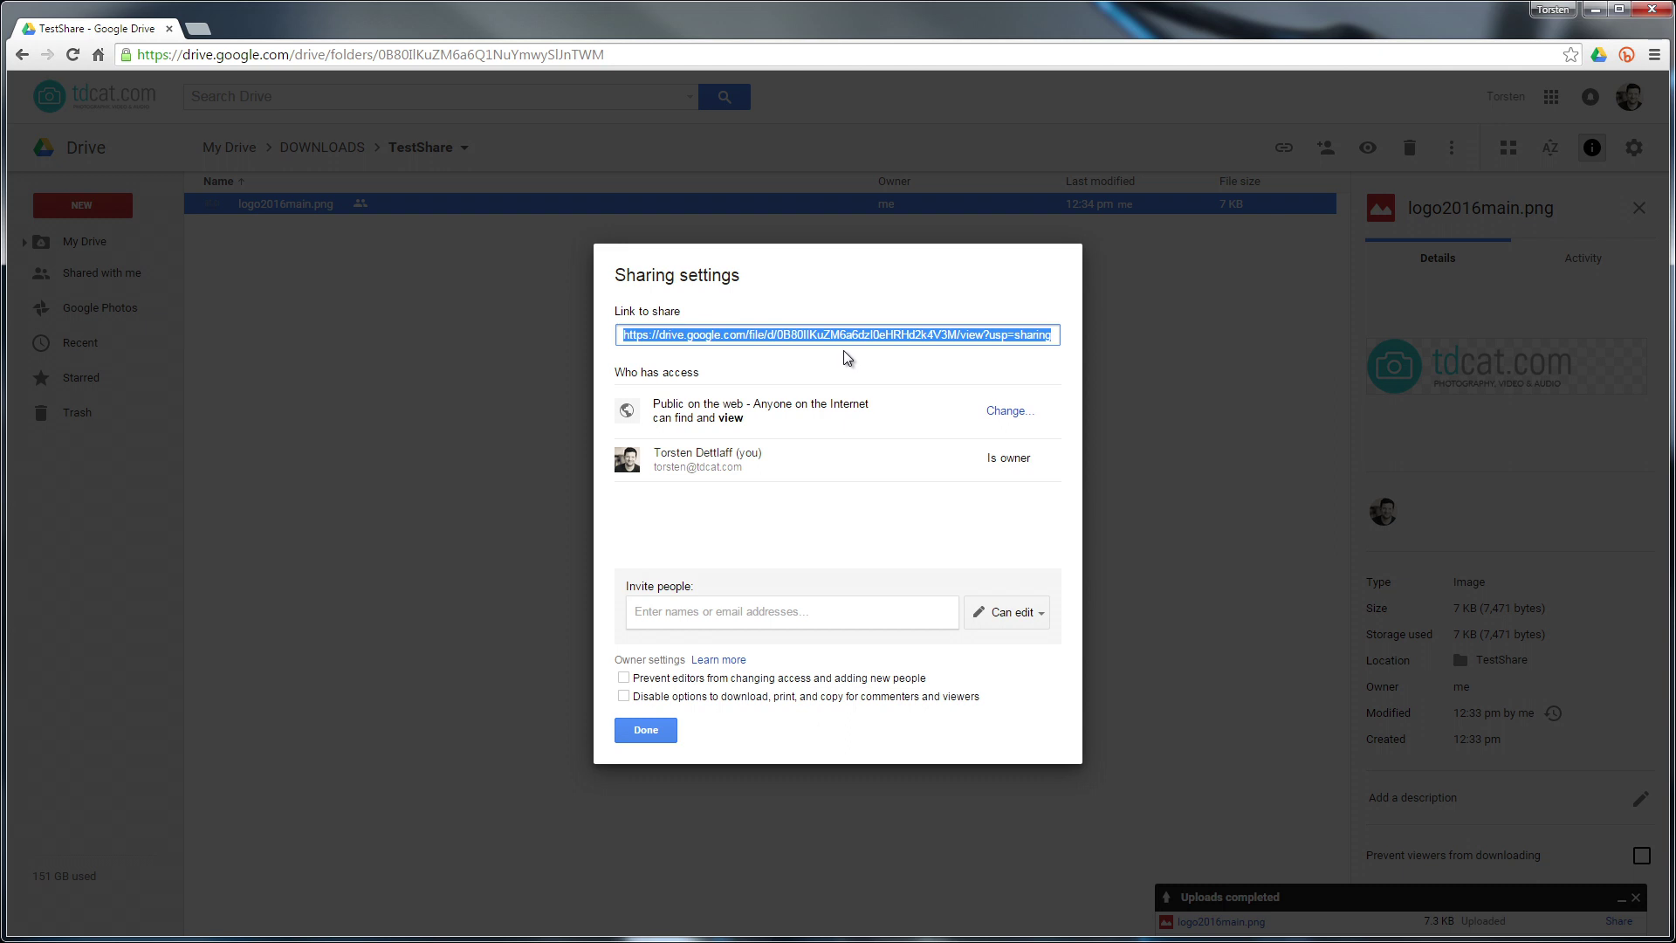
Switch logo2016main.png's link sharing back to 'Off - Specific people' and save
click(663, 732)
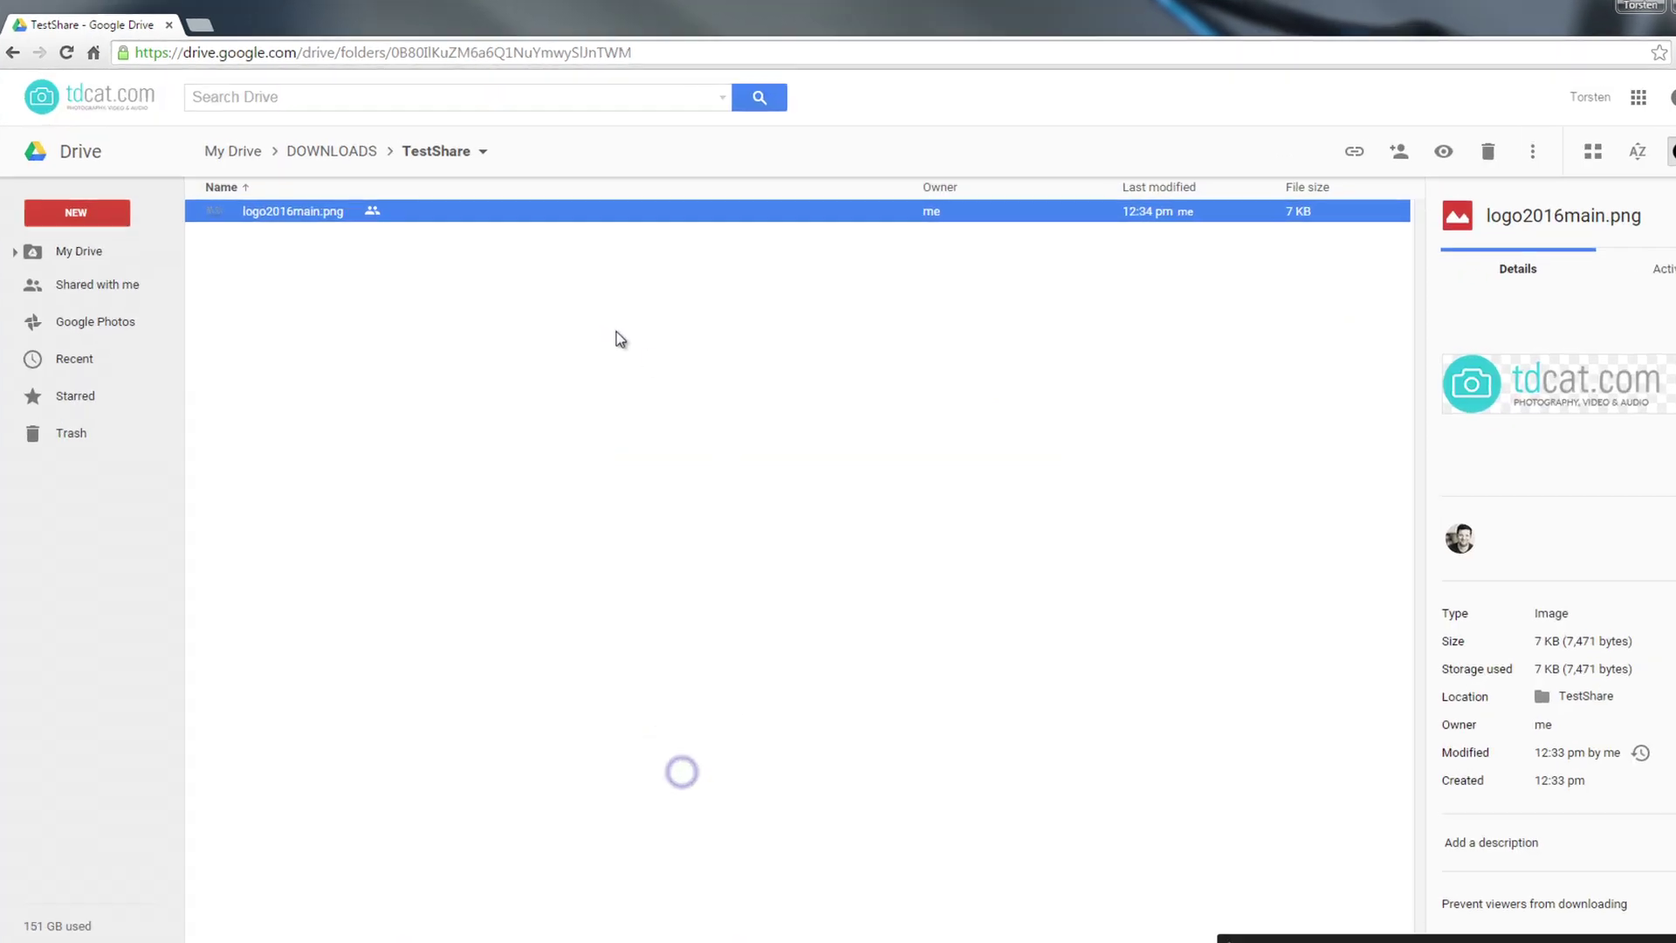
click(463, 311)
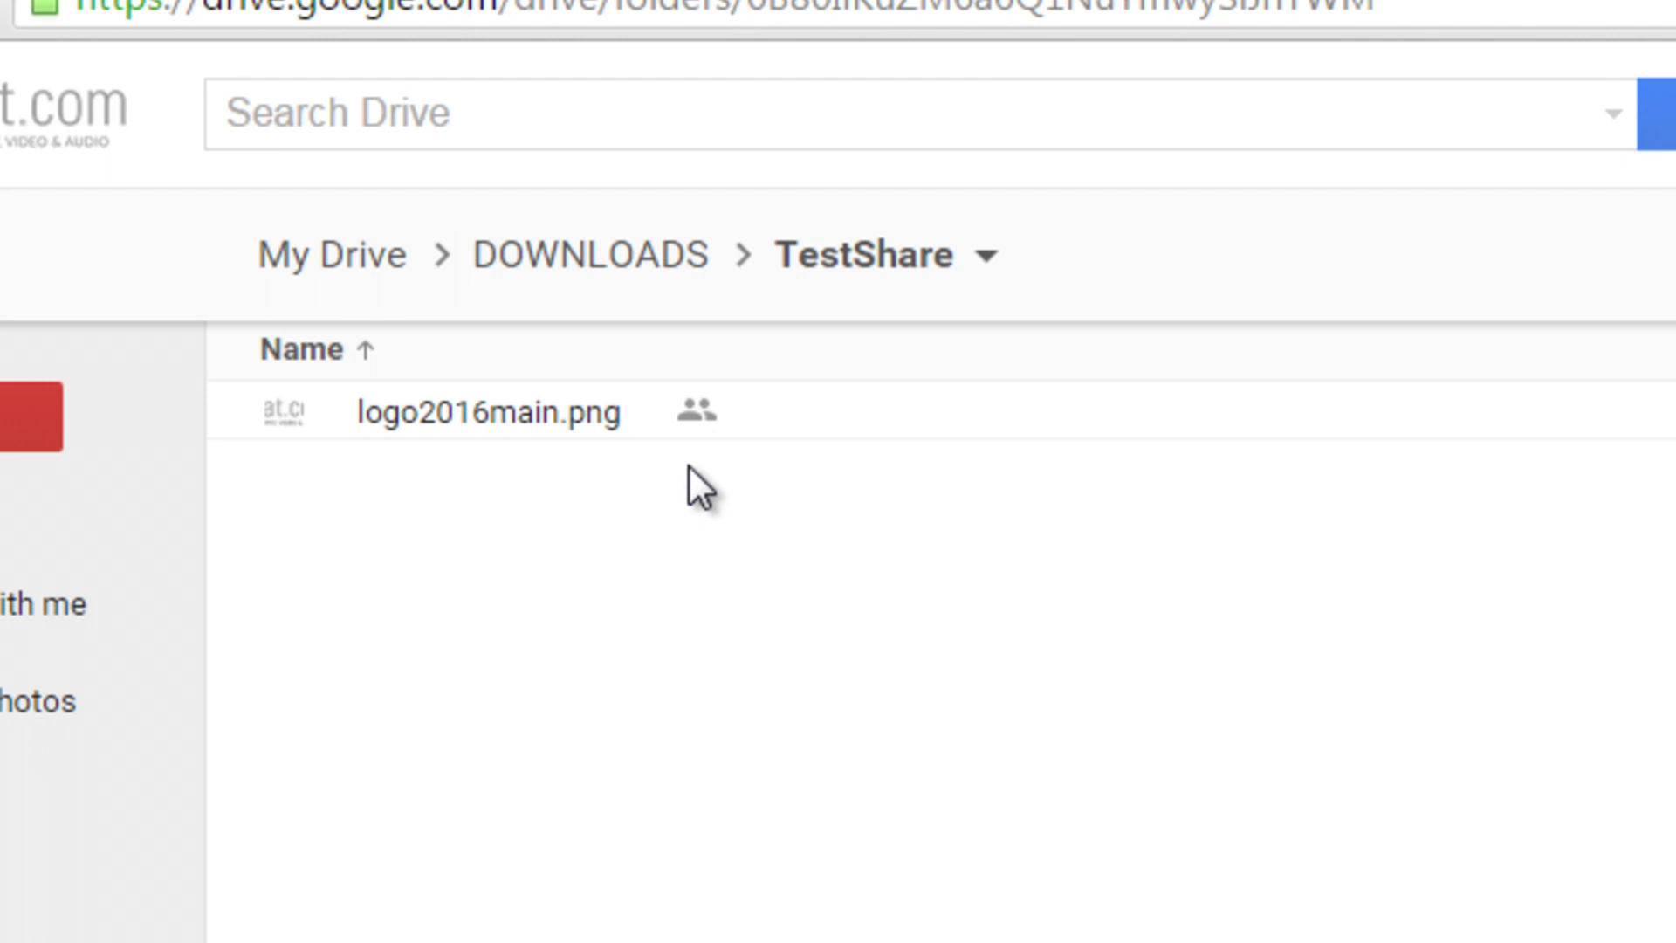
right_click(521, 412)
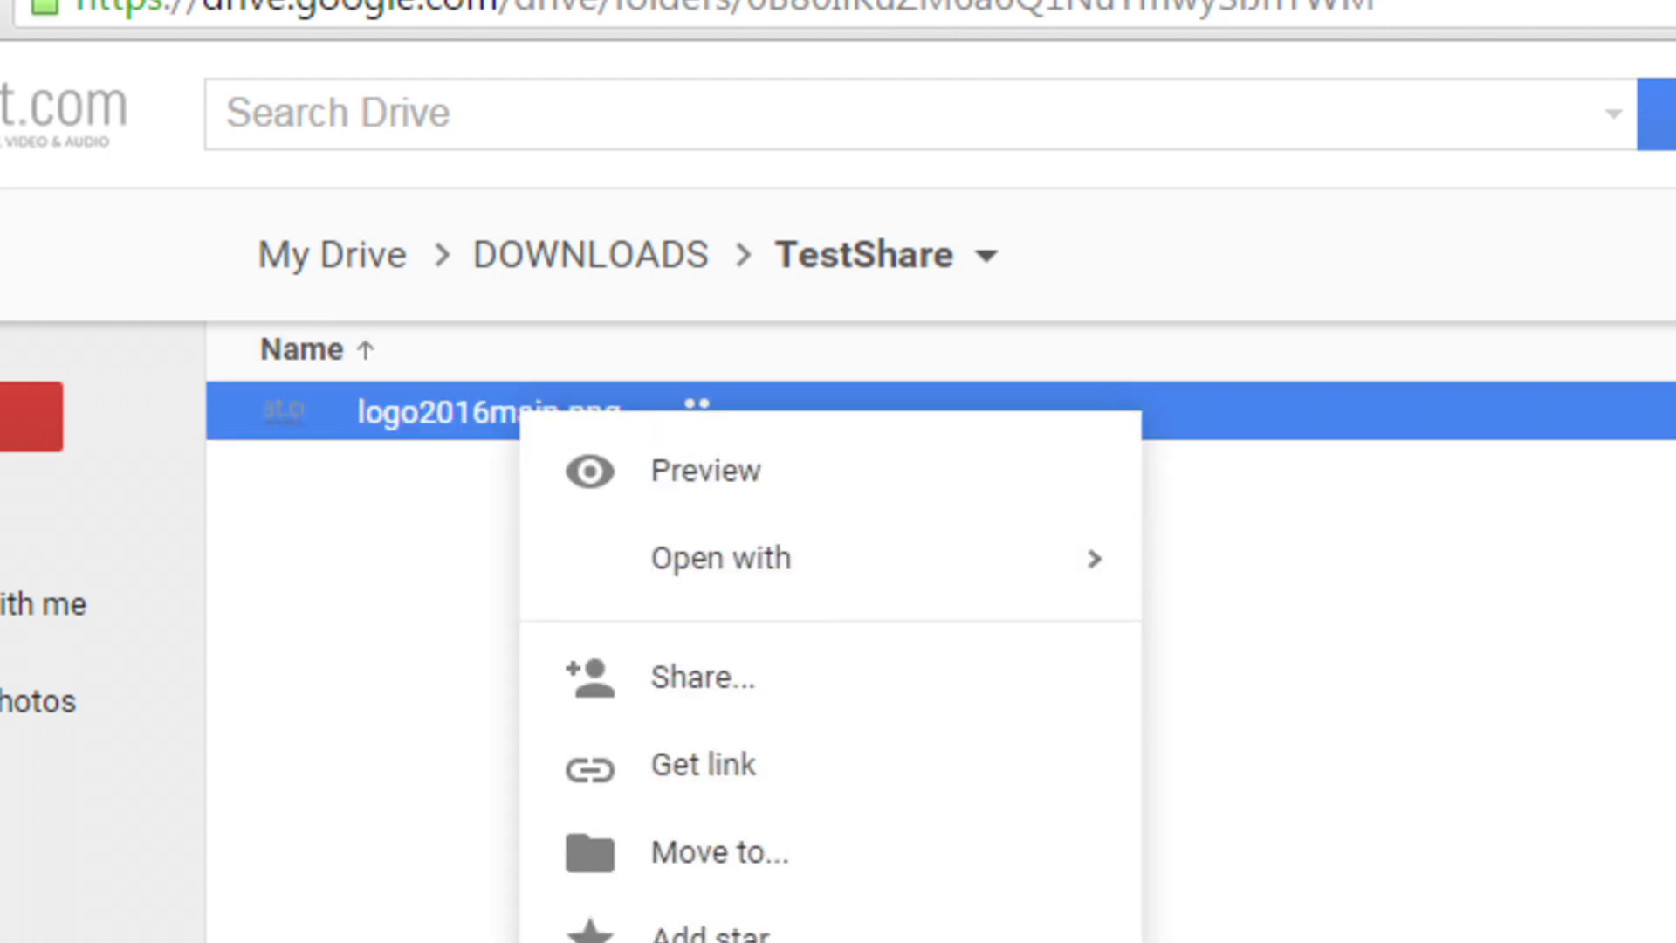
click(673, 681)
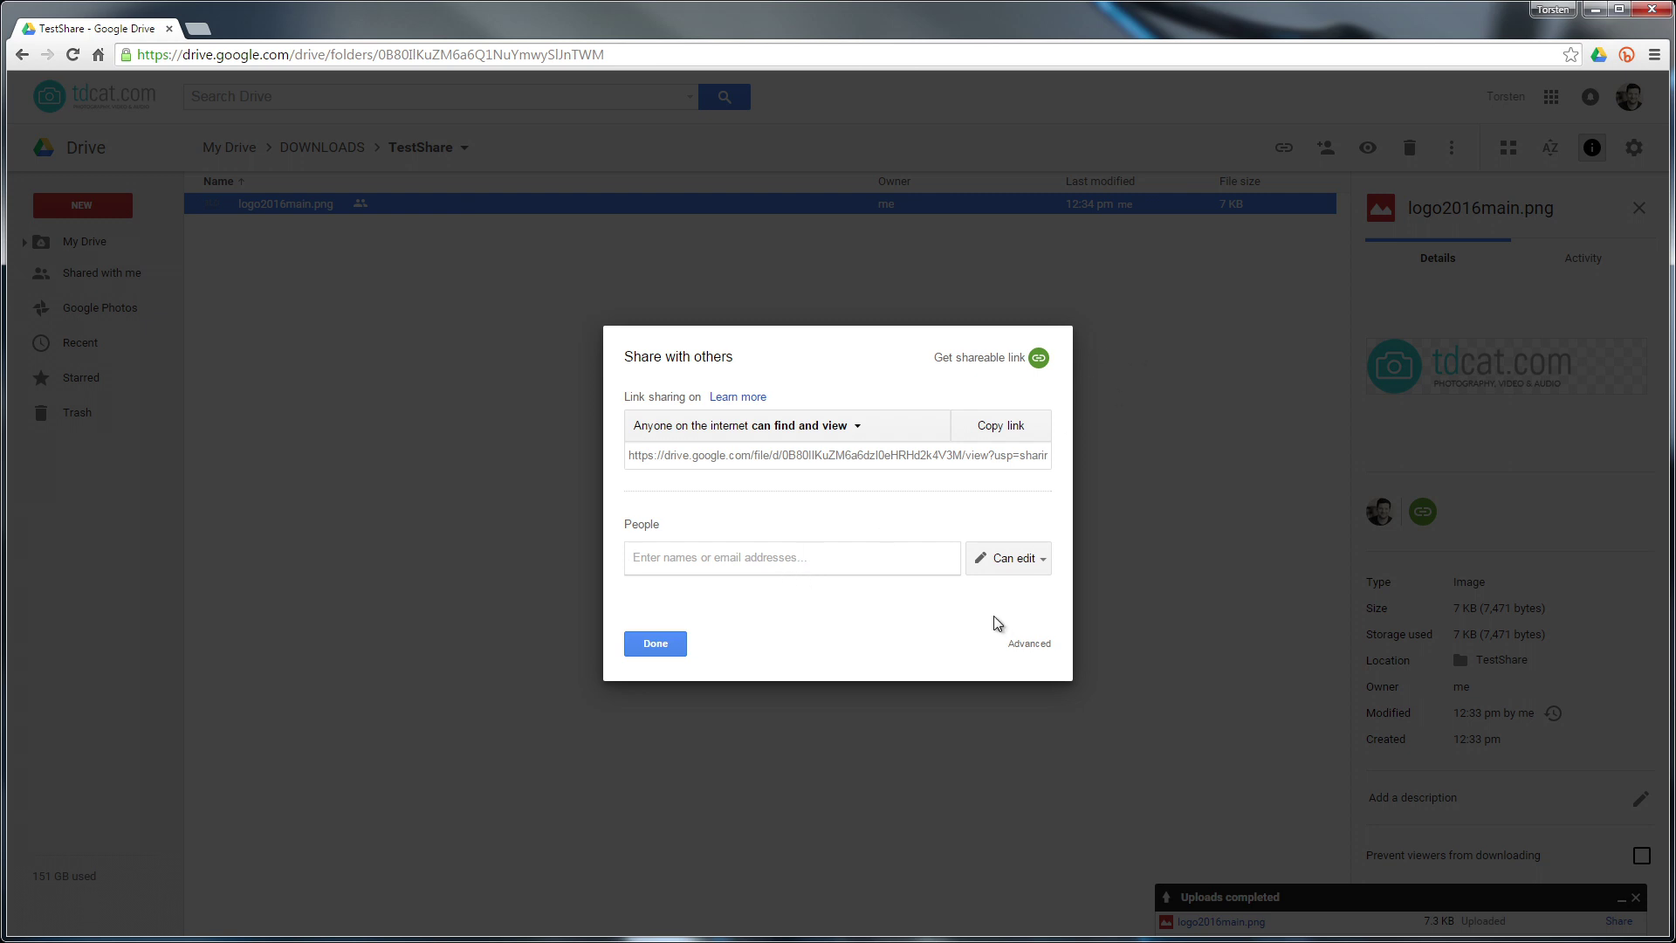
click(1022, 644)
click(1018, 411)
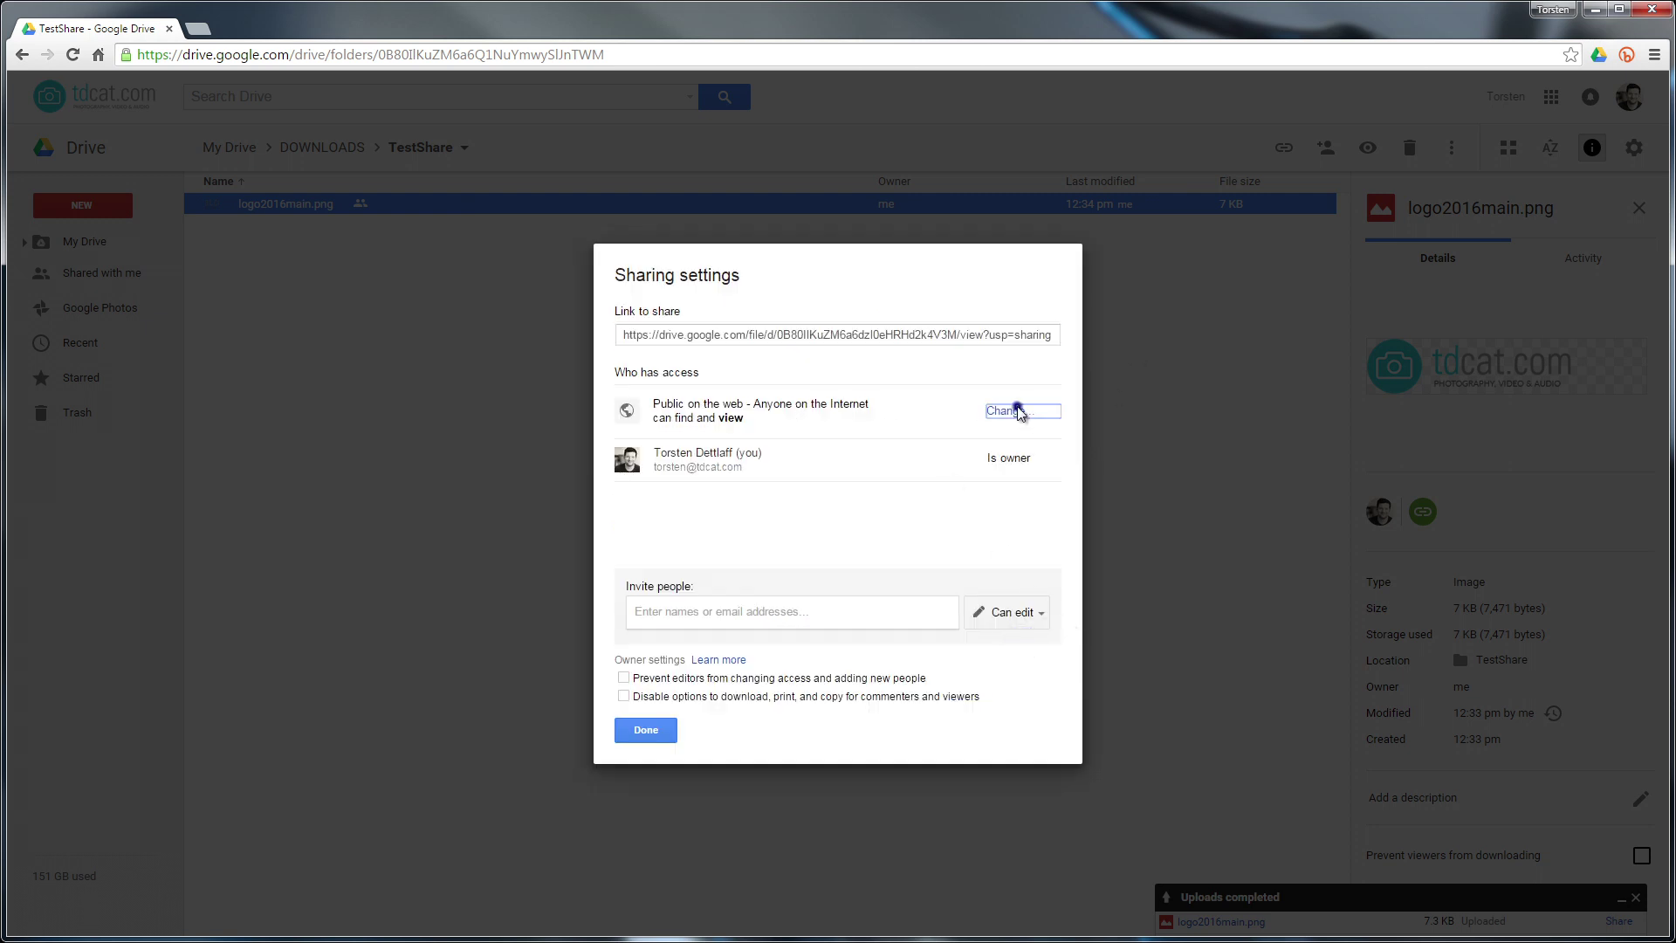
click(648, 551)
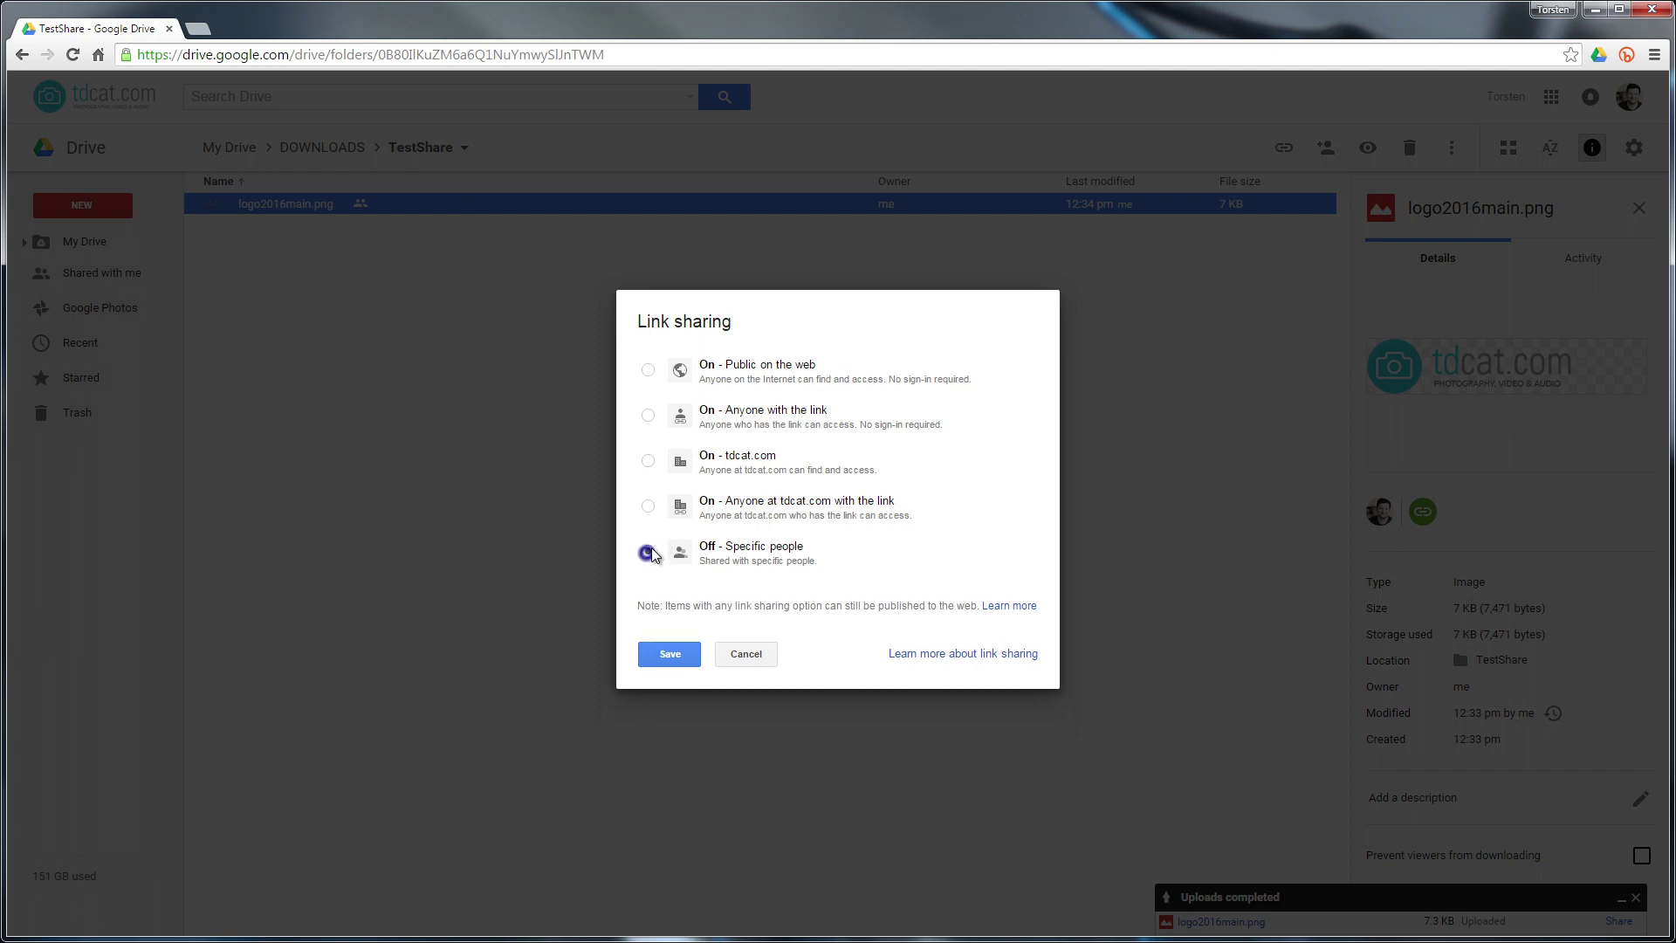
click(676, 657)
click(671, 733)
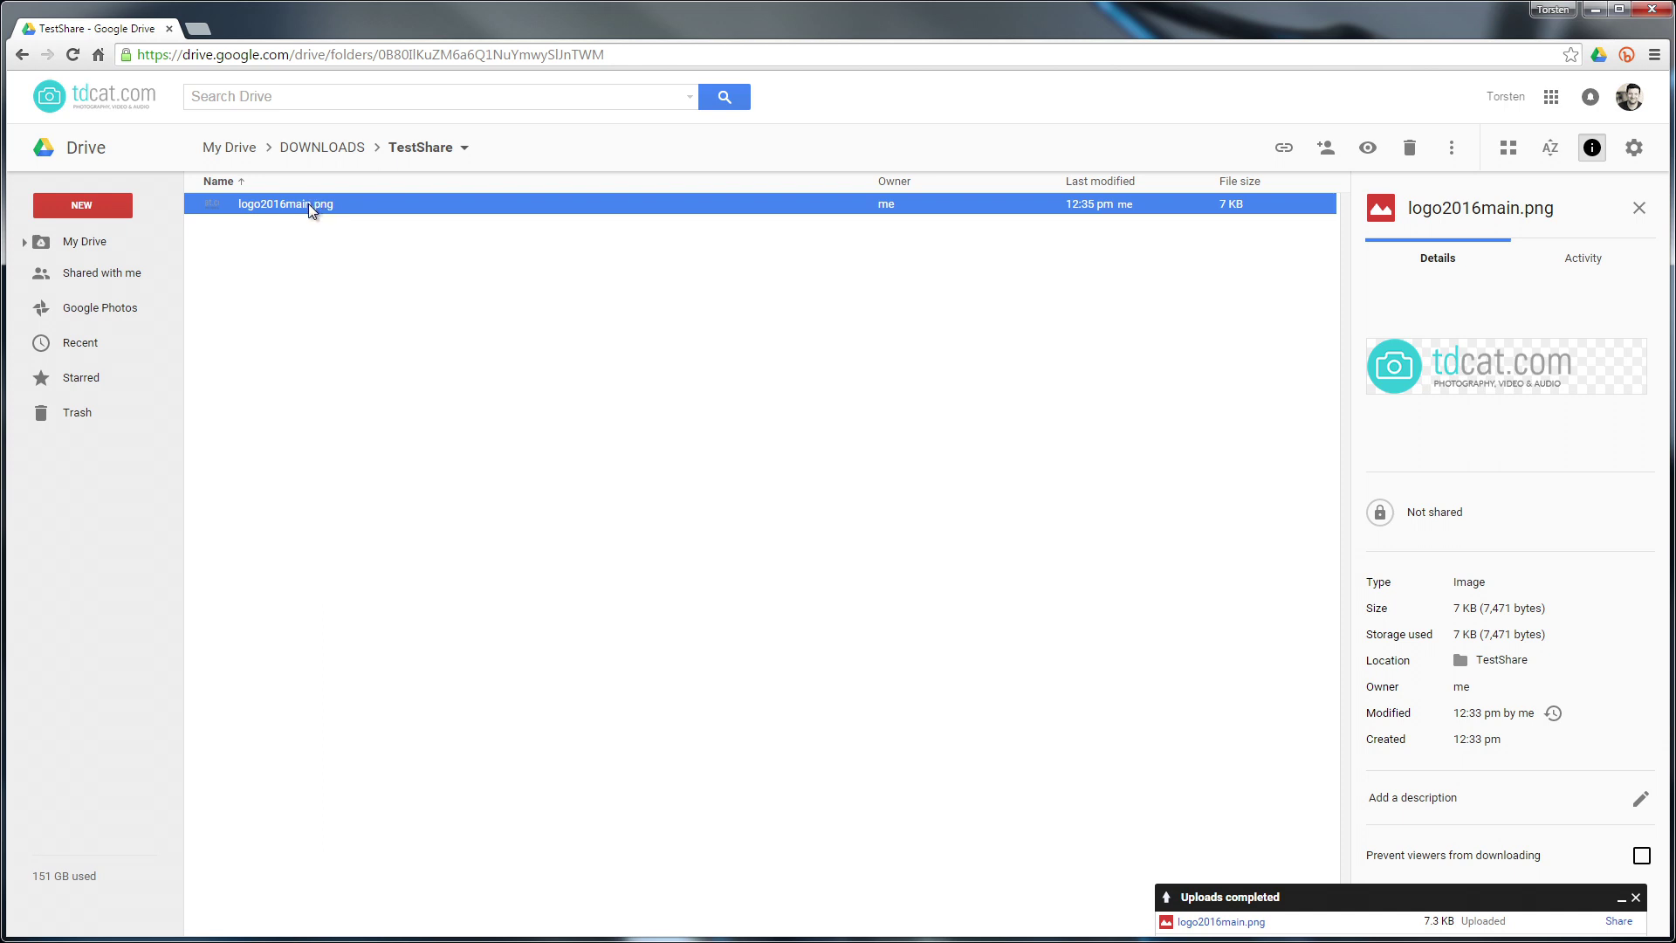
Copy the file ID after 'id=' from logo2016main.png's sharing link
right_click(309, 206)
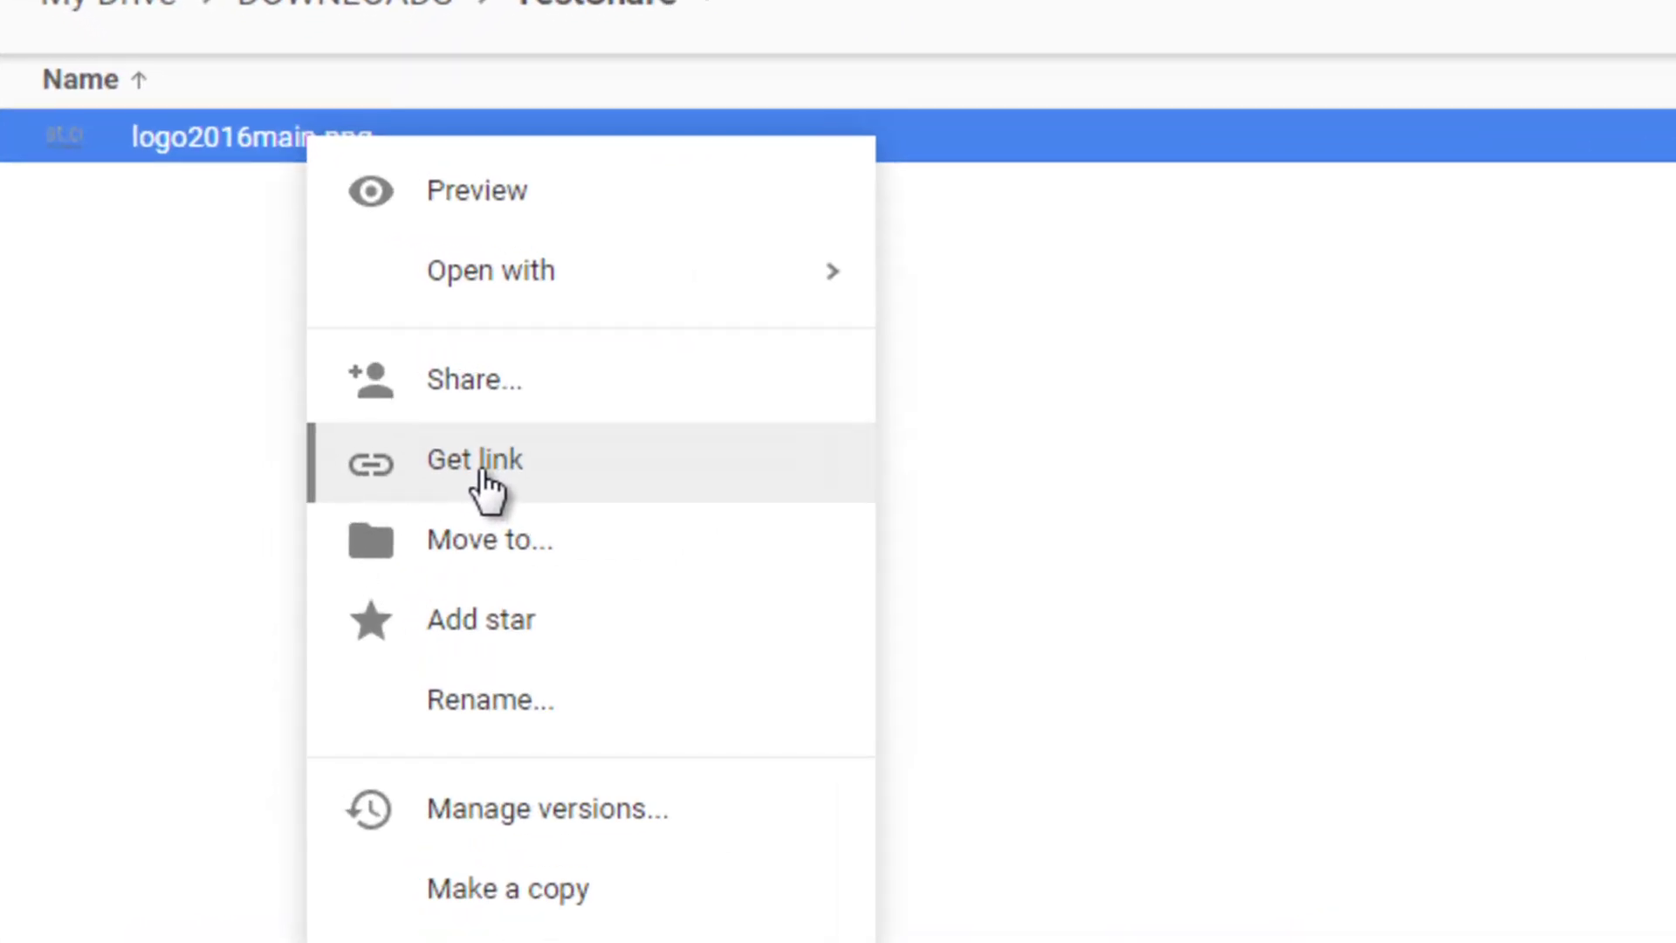
click(482, 476)
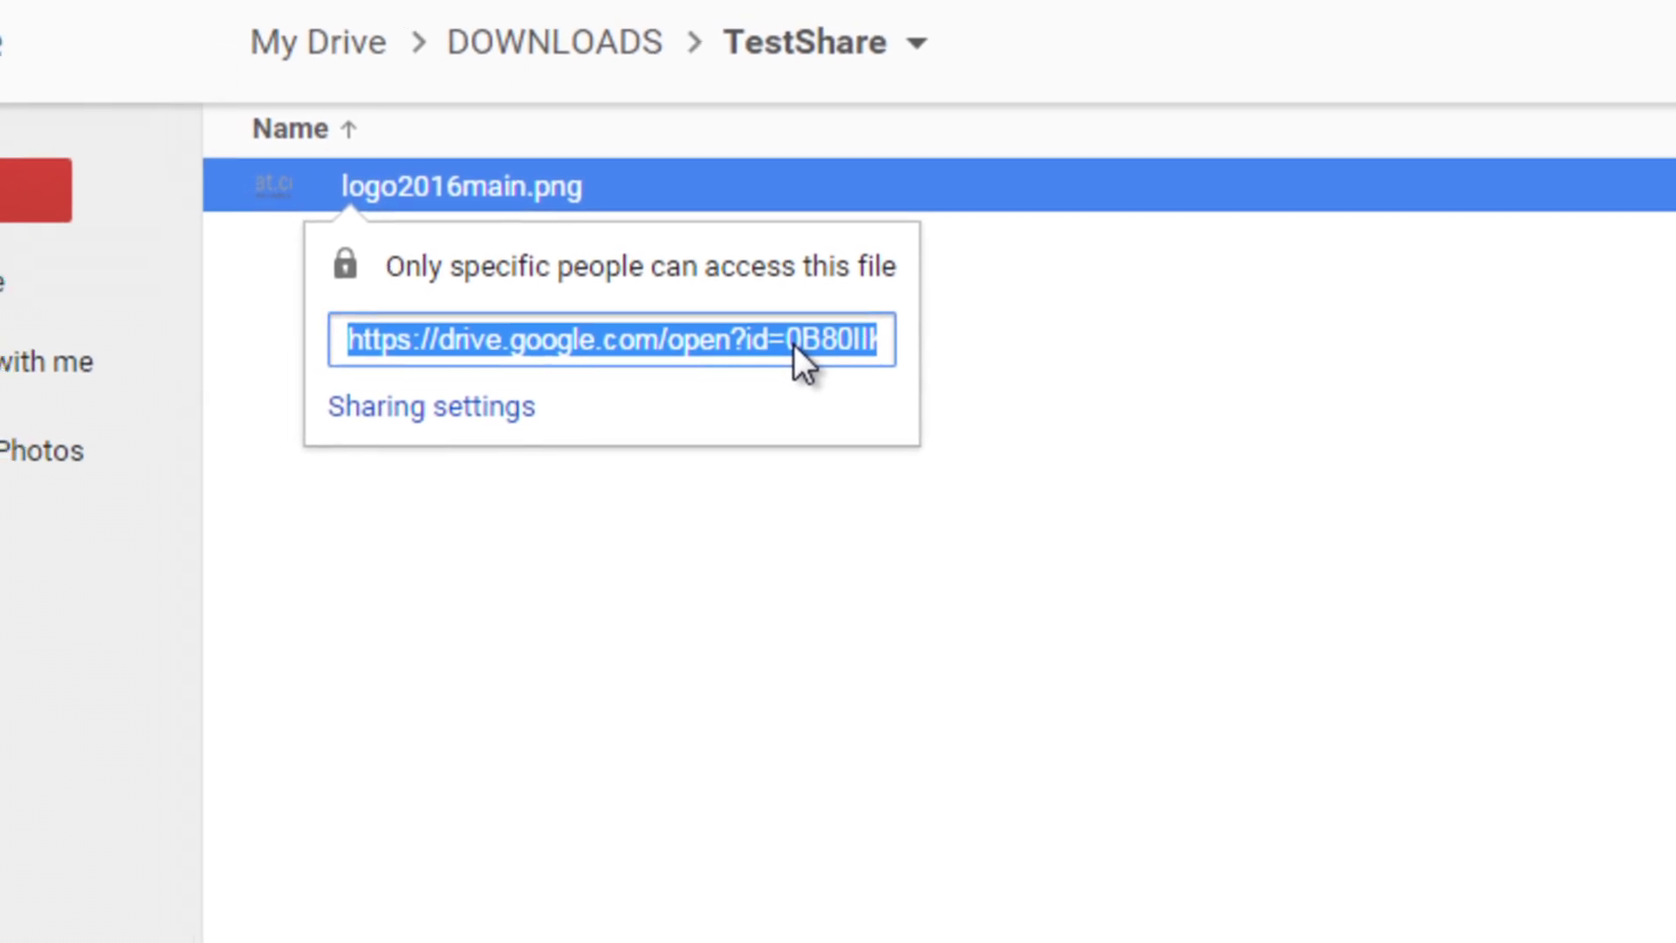
click(797, 347)
click(793, 341)
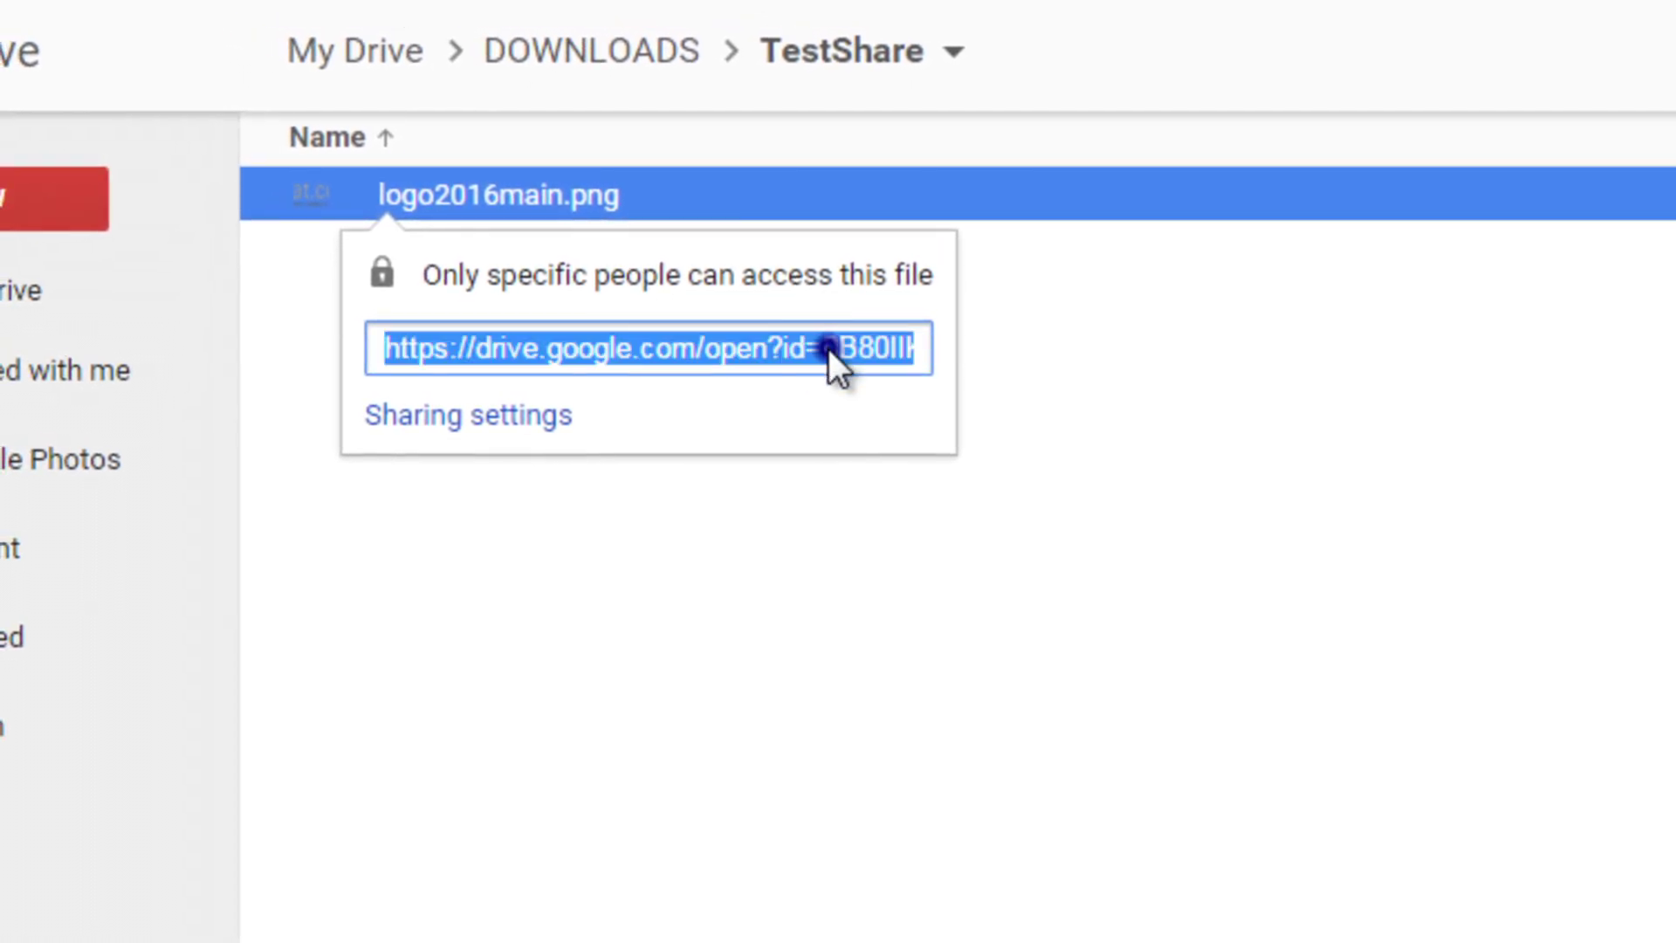
drag(827, 353, 772, 363)
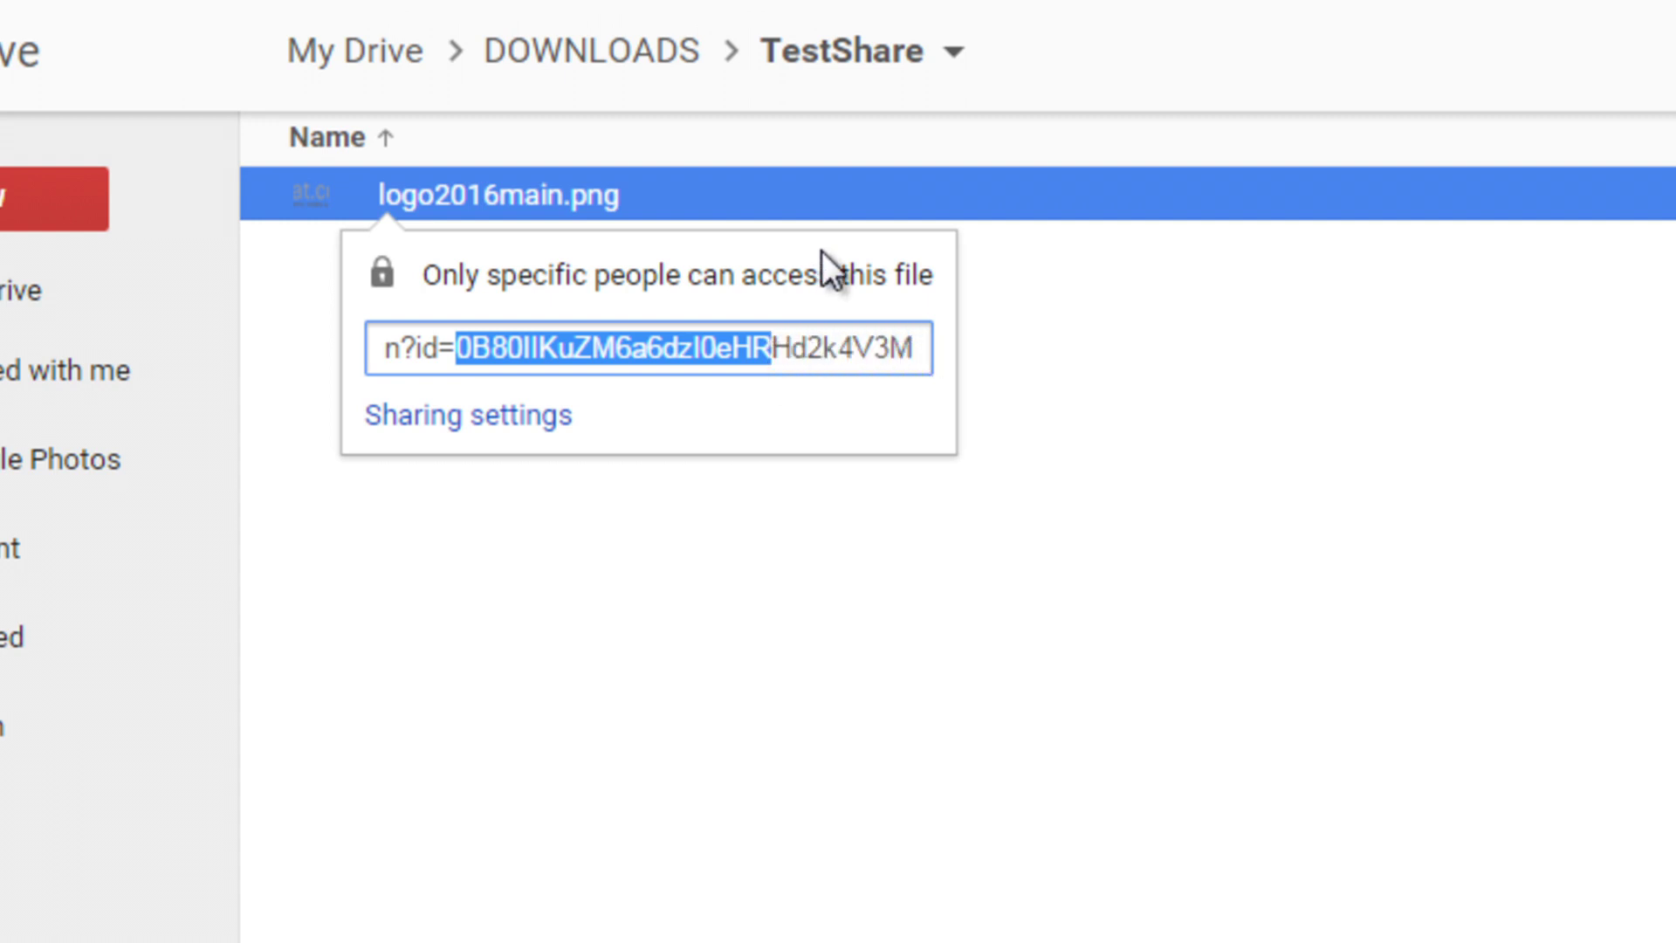
key(shift+Right)
key(shift+Right)
key(shift+Right)
key(shift+Right)
key(shift+Right)
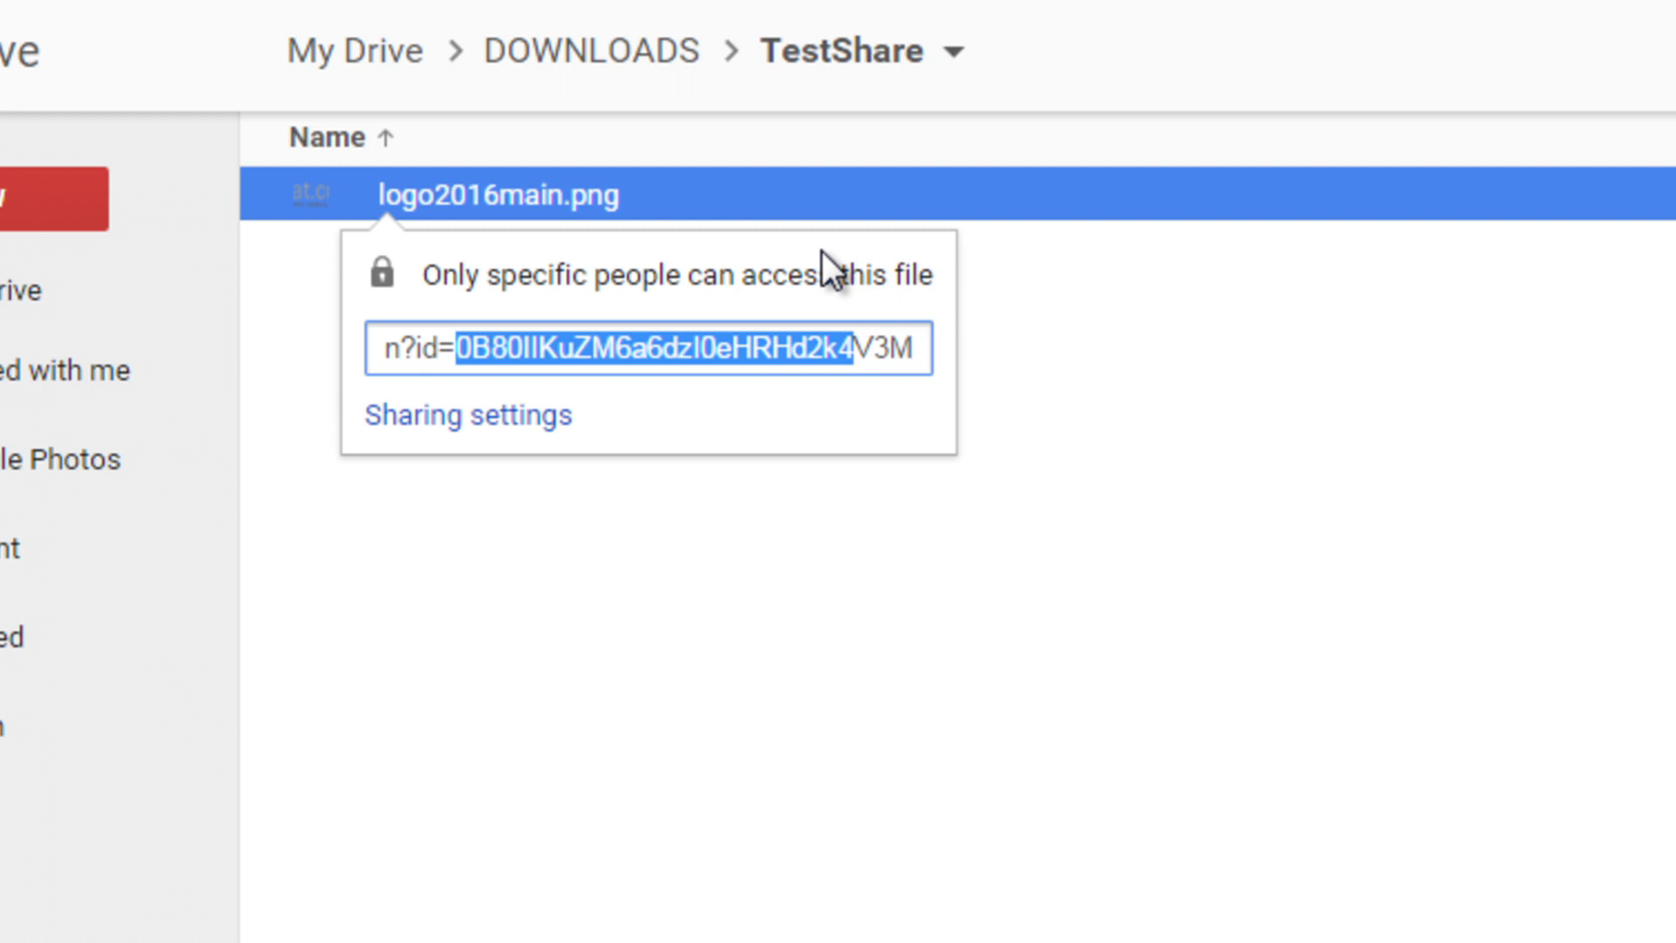
key(shift+Right)
key(shift+Right)
key(shift+Right)
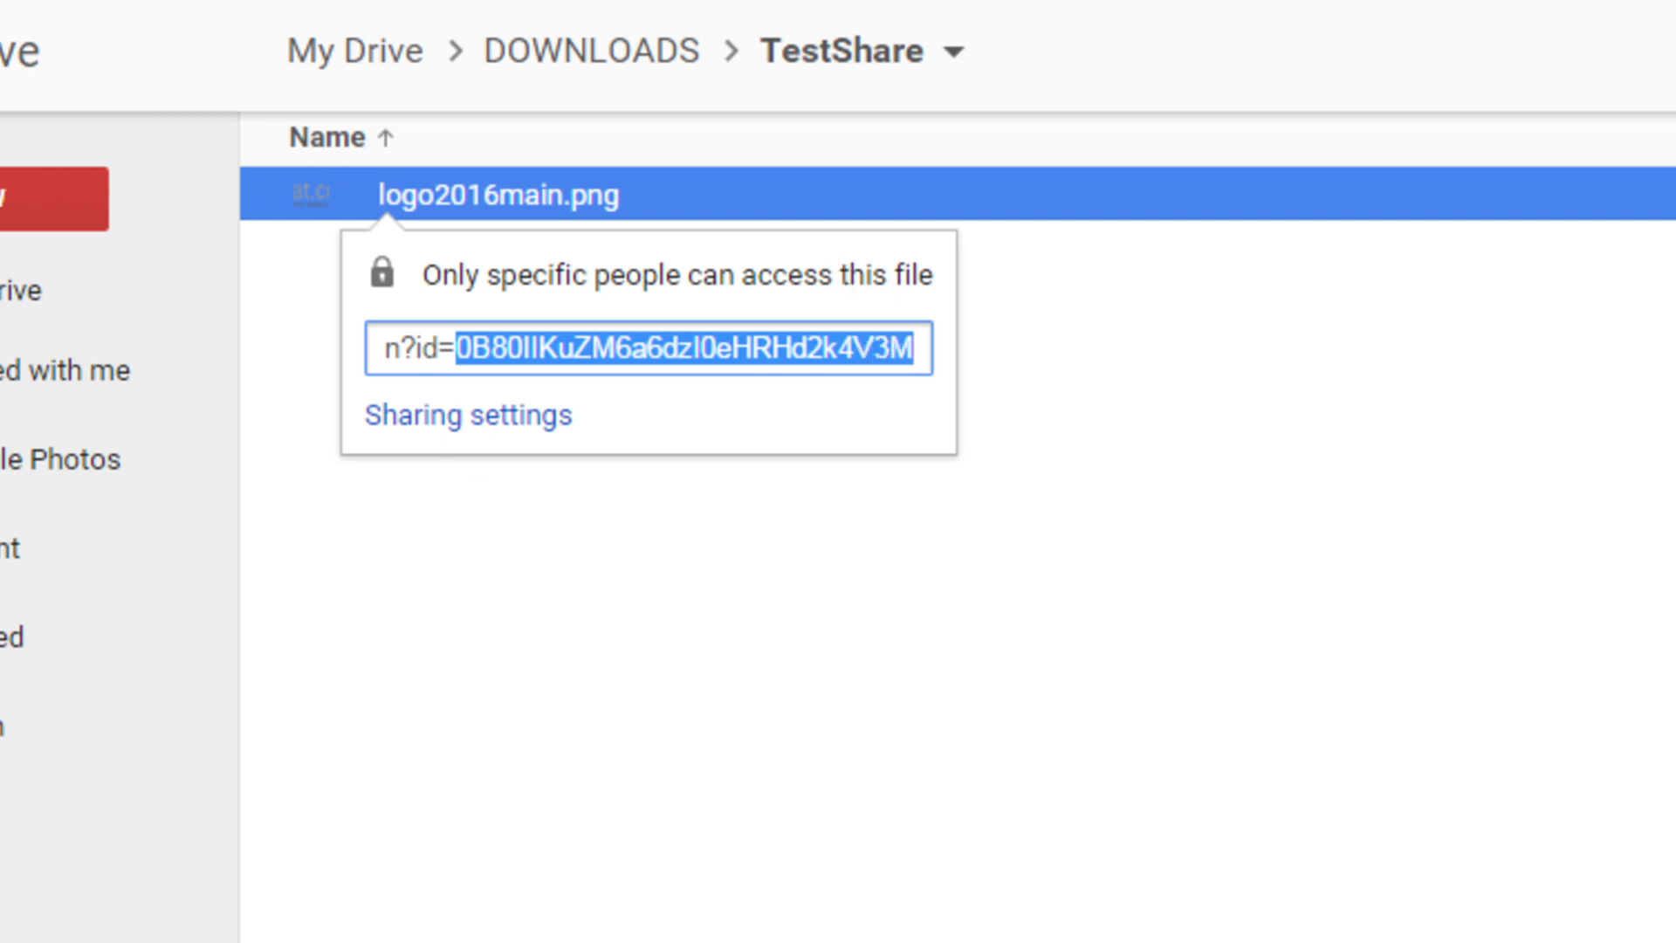
key(alt+Tab)
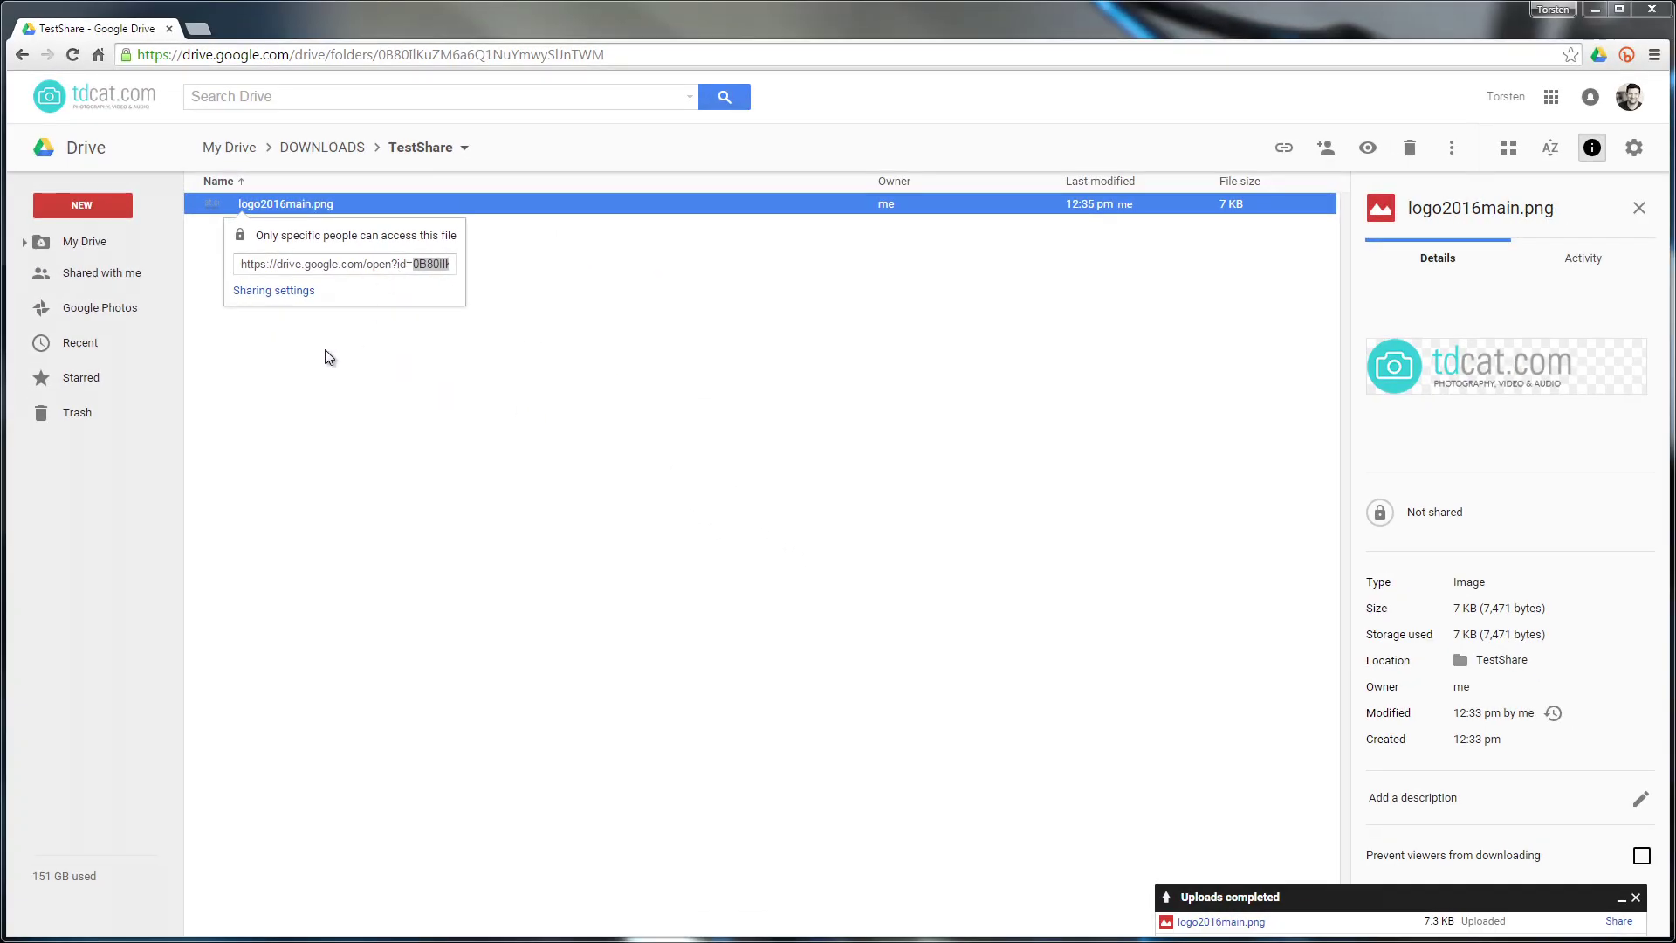
Set logo2016main.png to 'On - Public on the web' again and close sharing settings
click(273, 290)
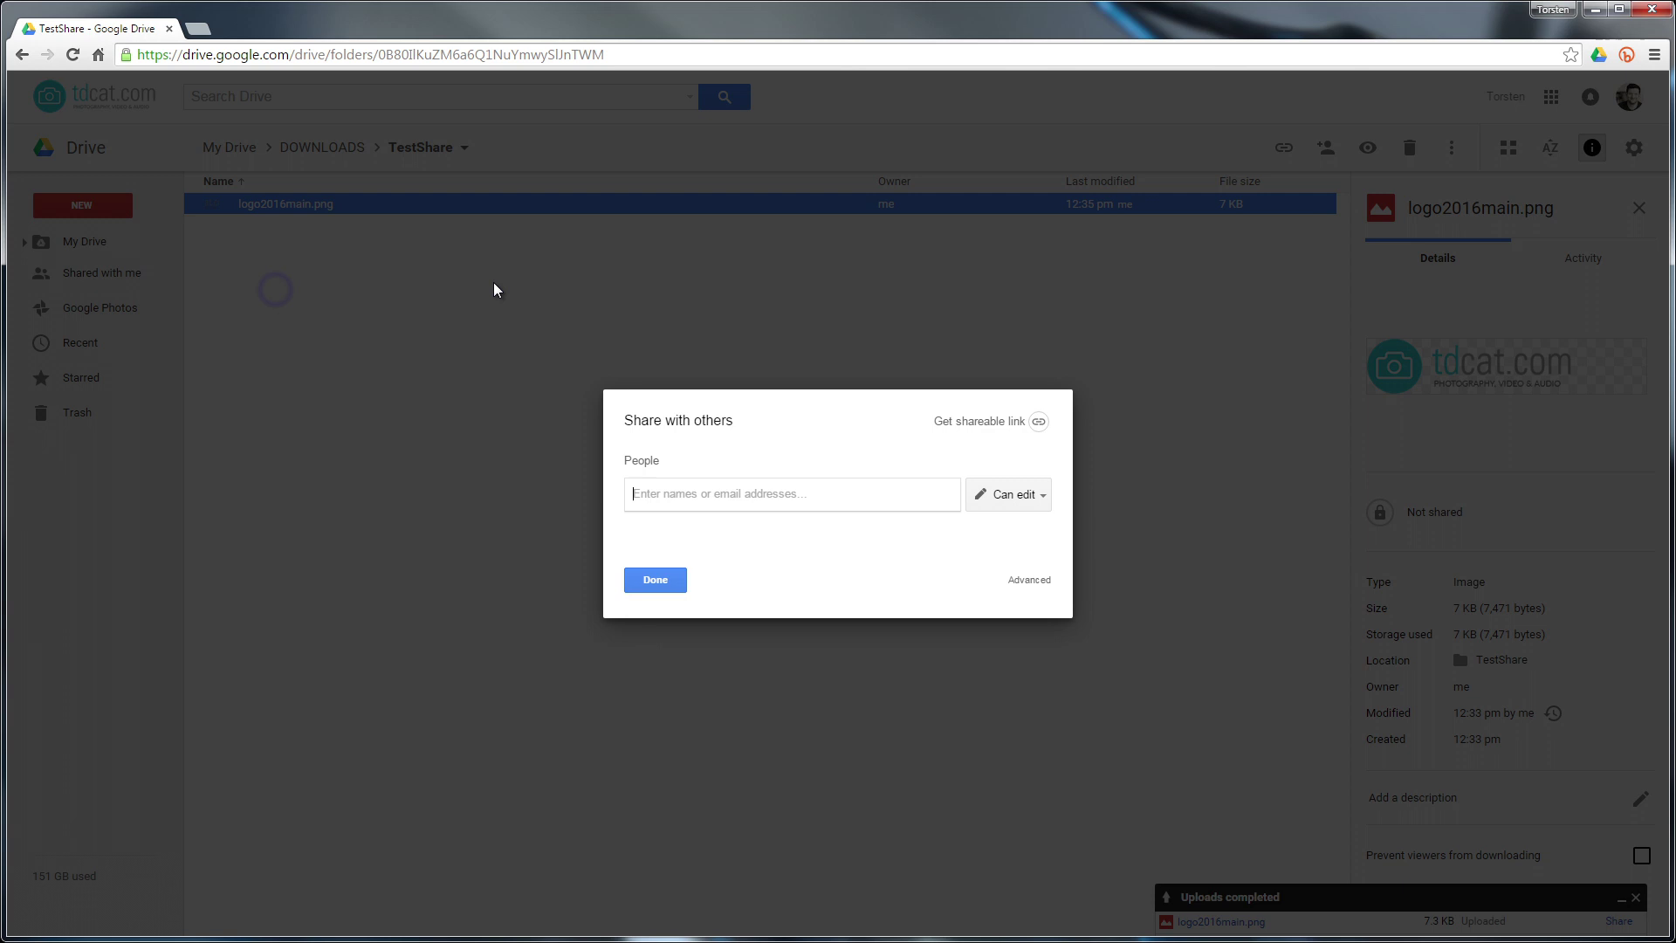
click(1022, 494)
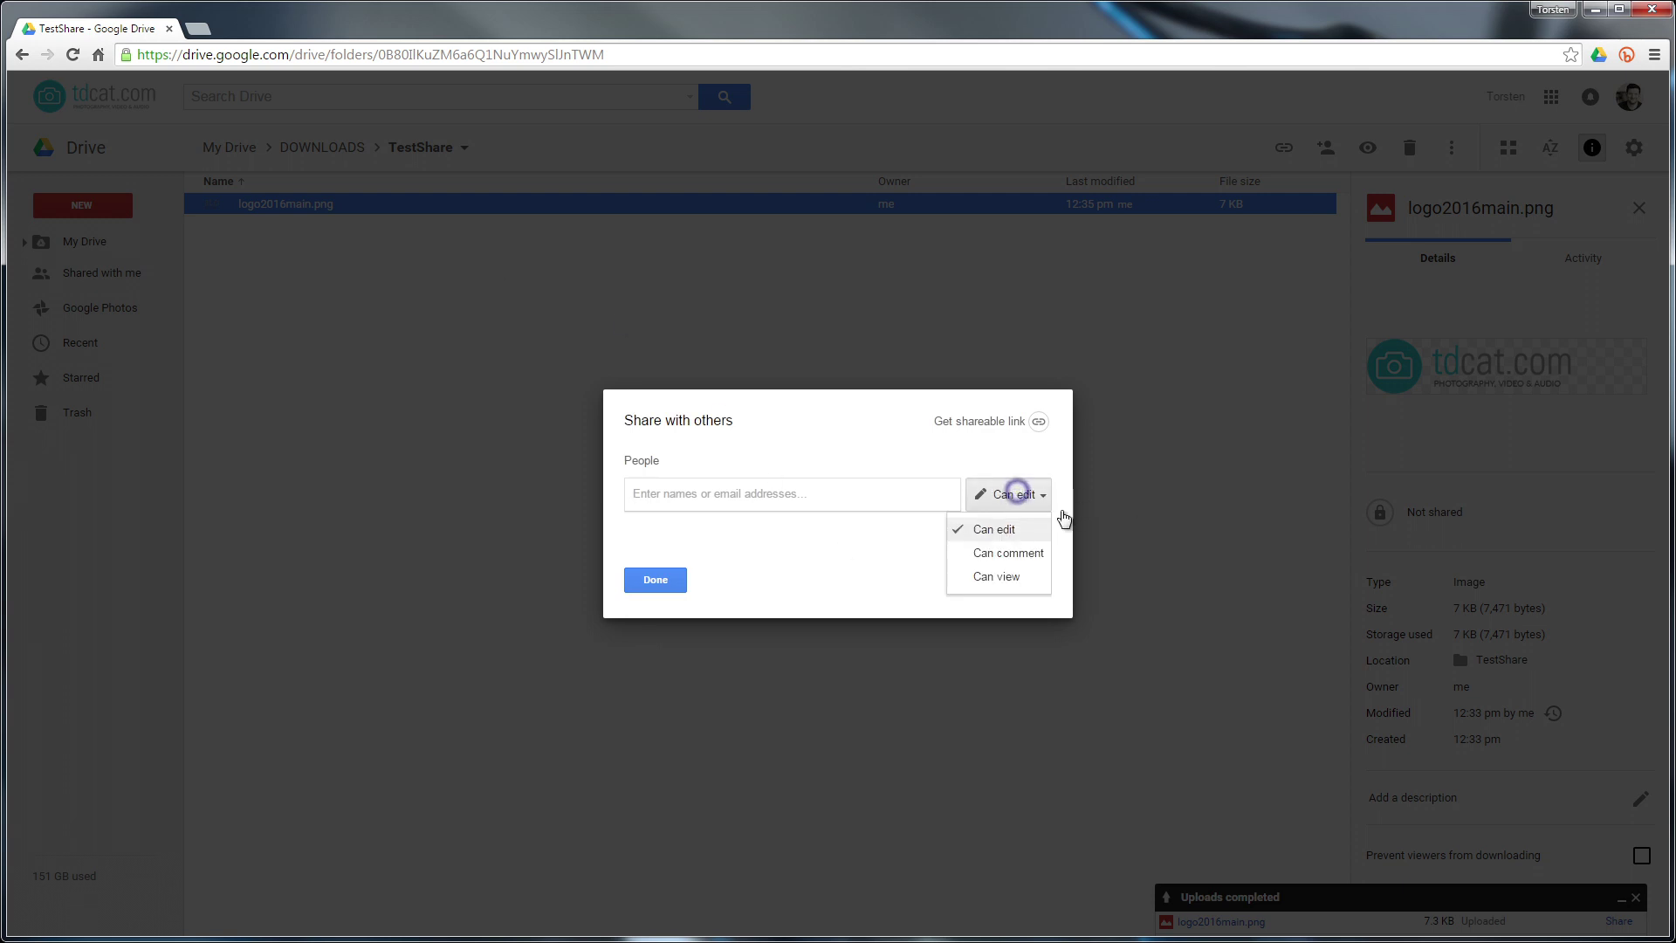
click(1010, 494)
click(1022, 578)
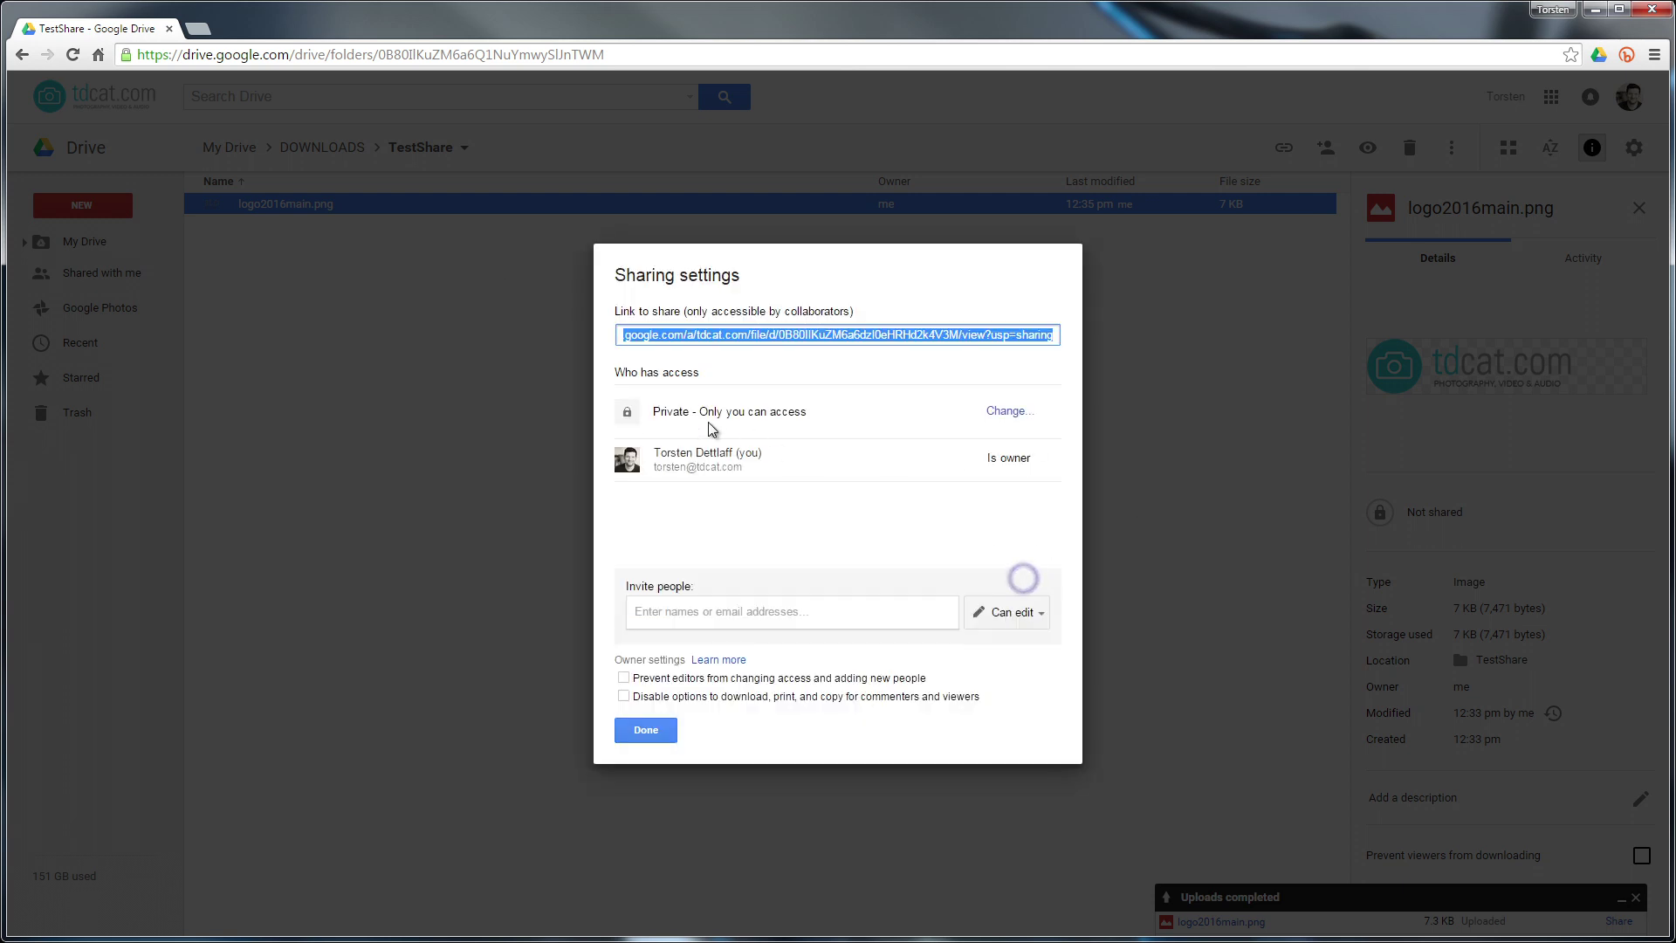
click(1006, 411)
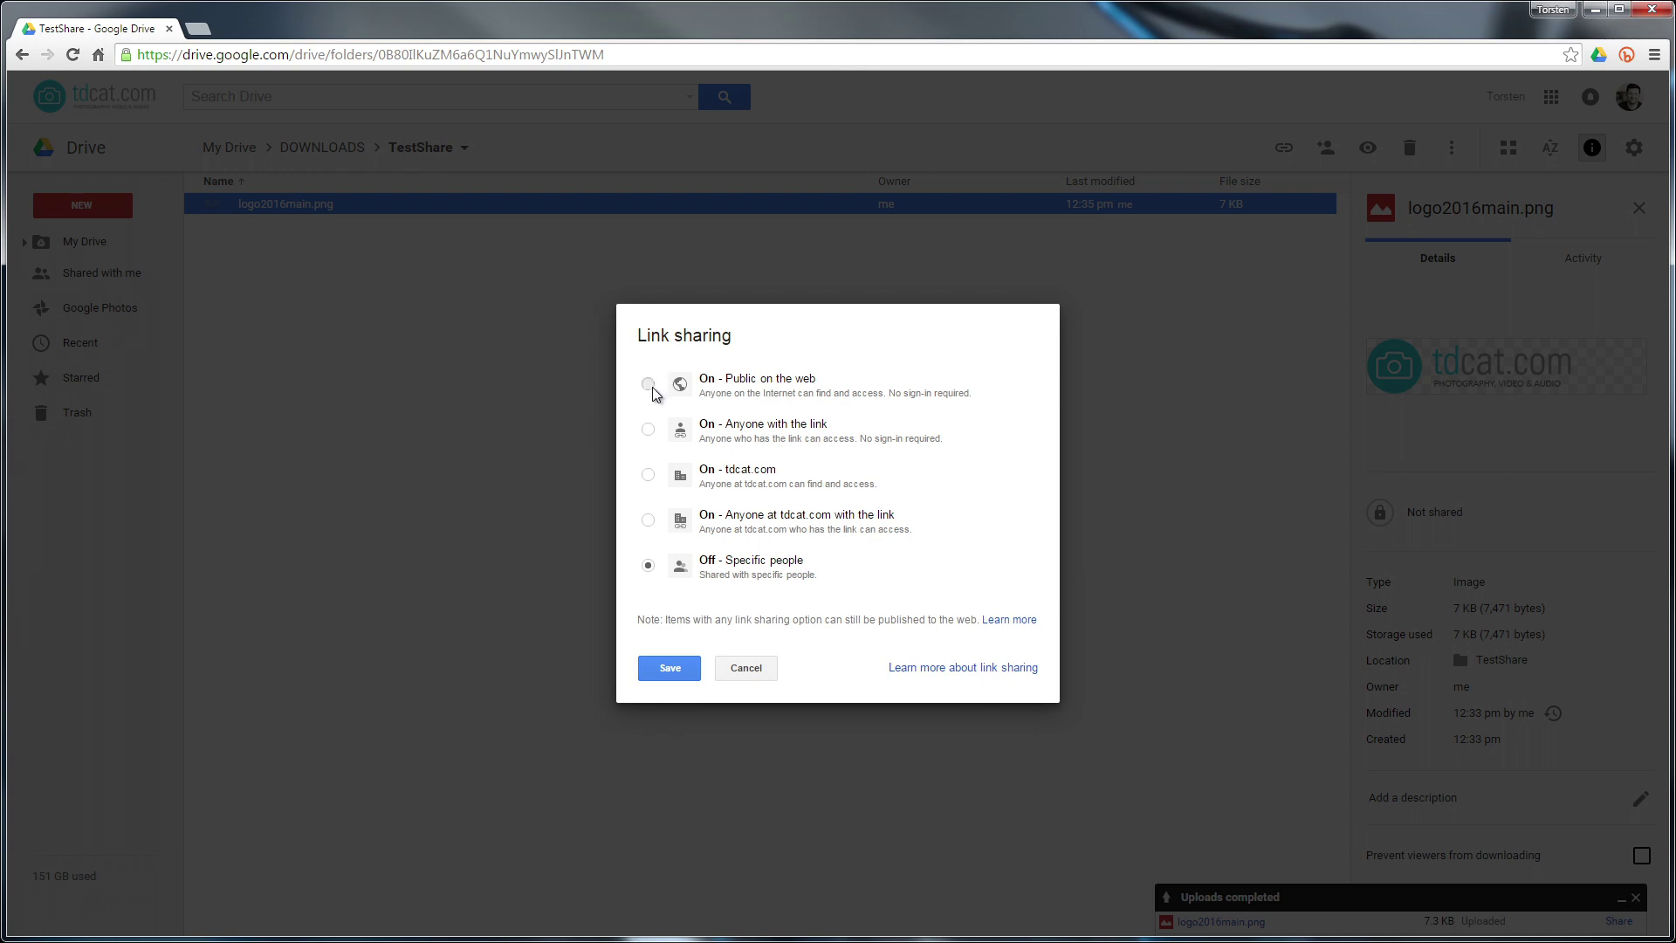
click(647, 384)
click(668, 696)
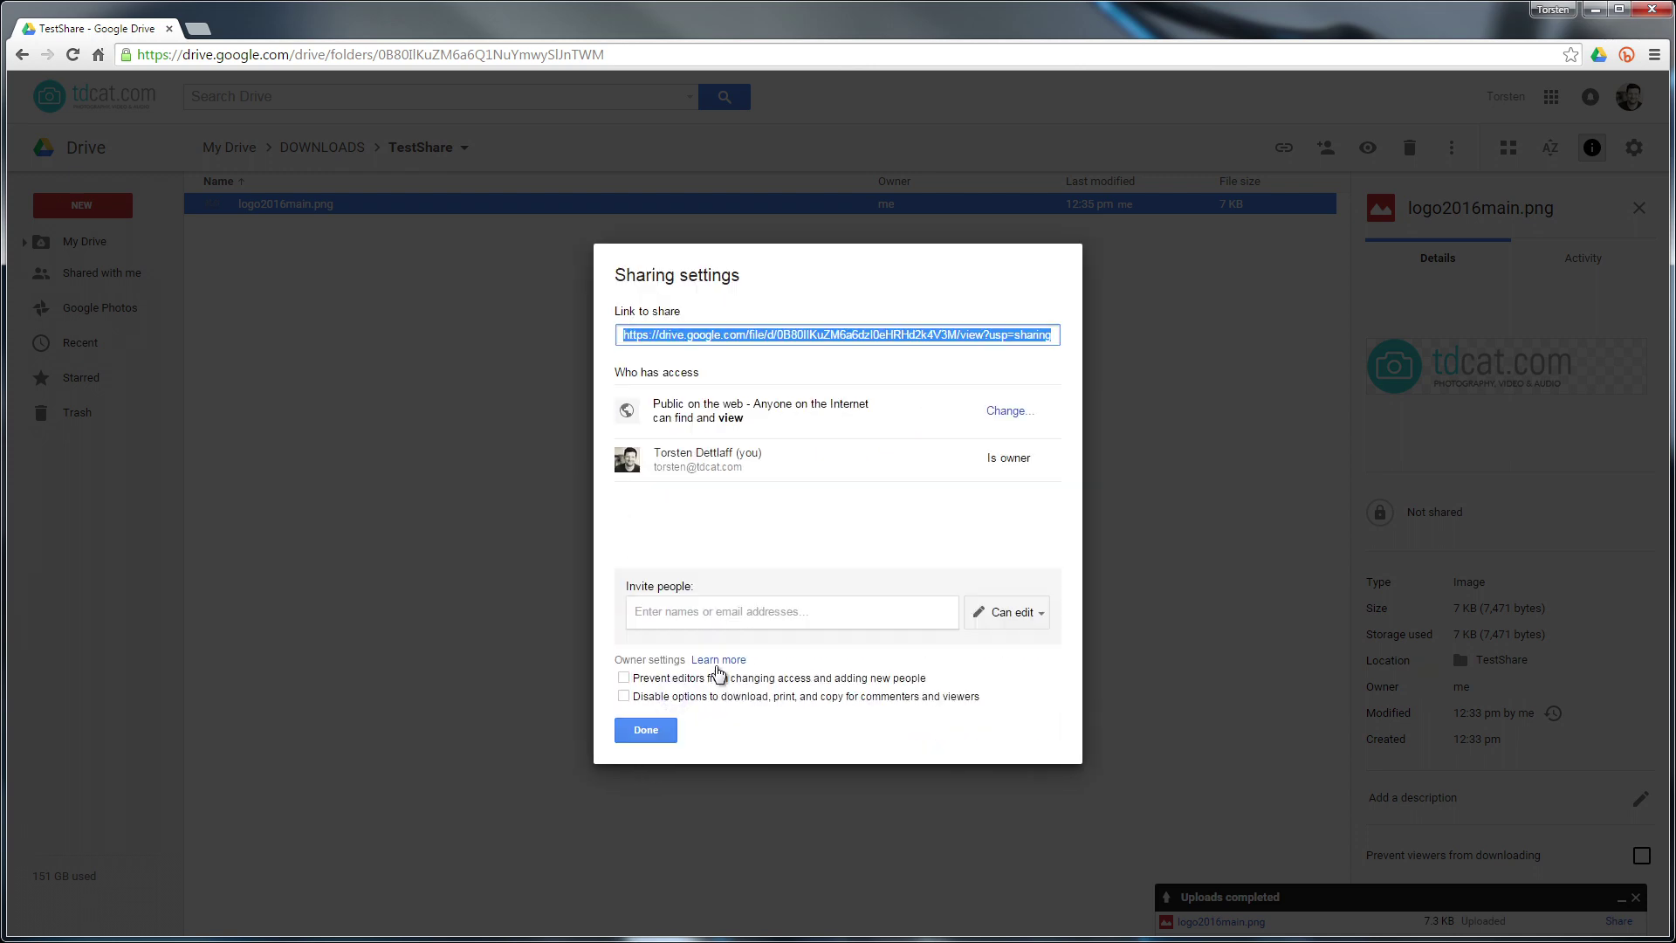
click(640, 730)
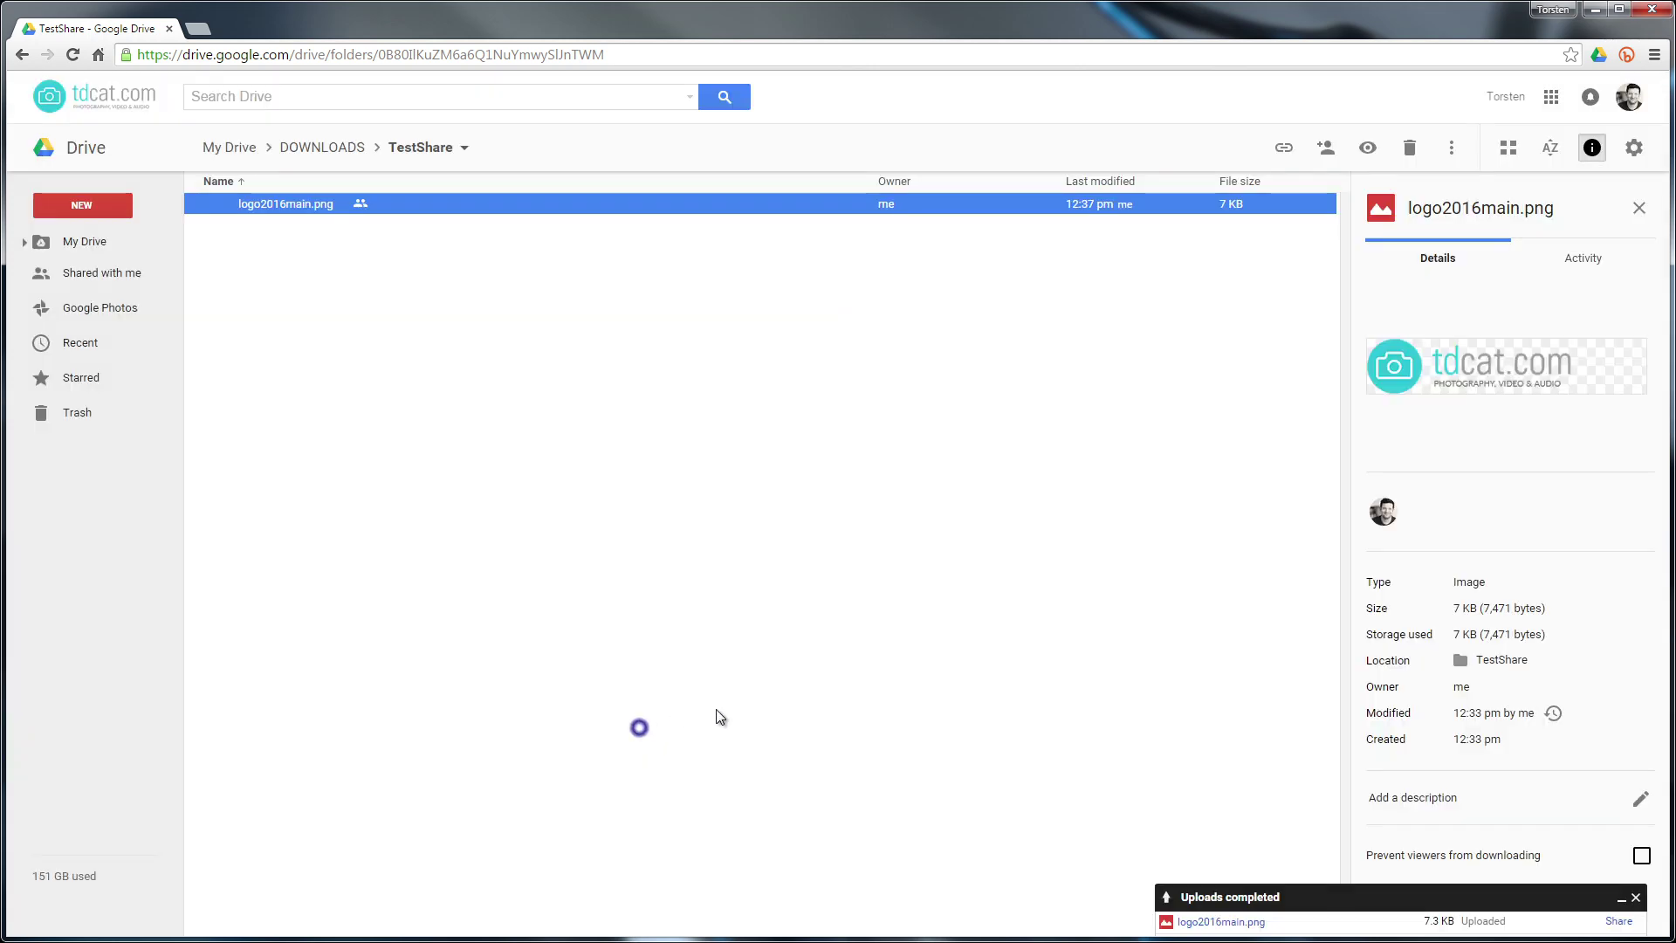
click(496, 323)
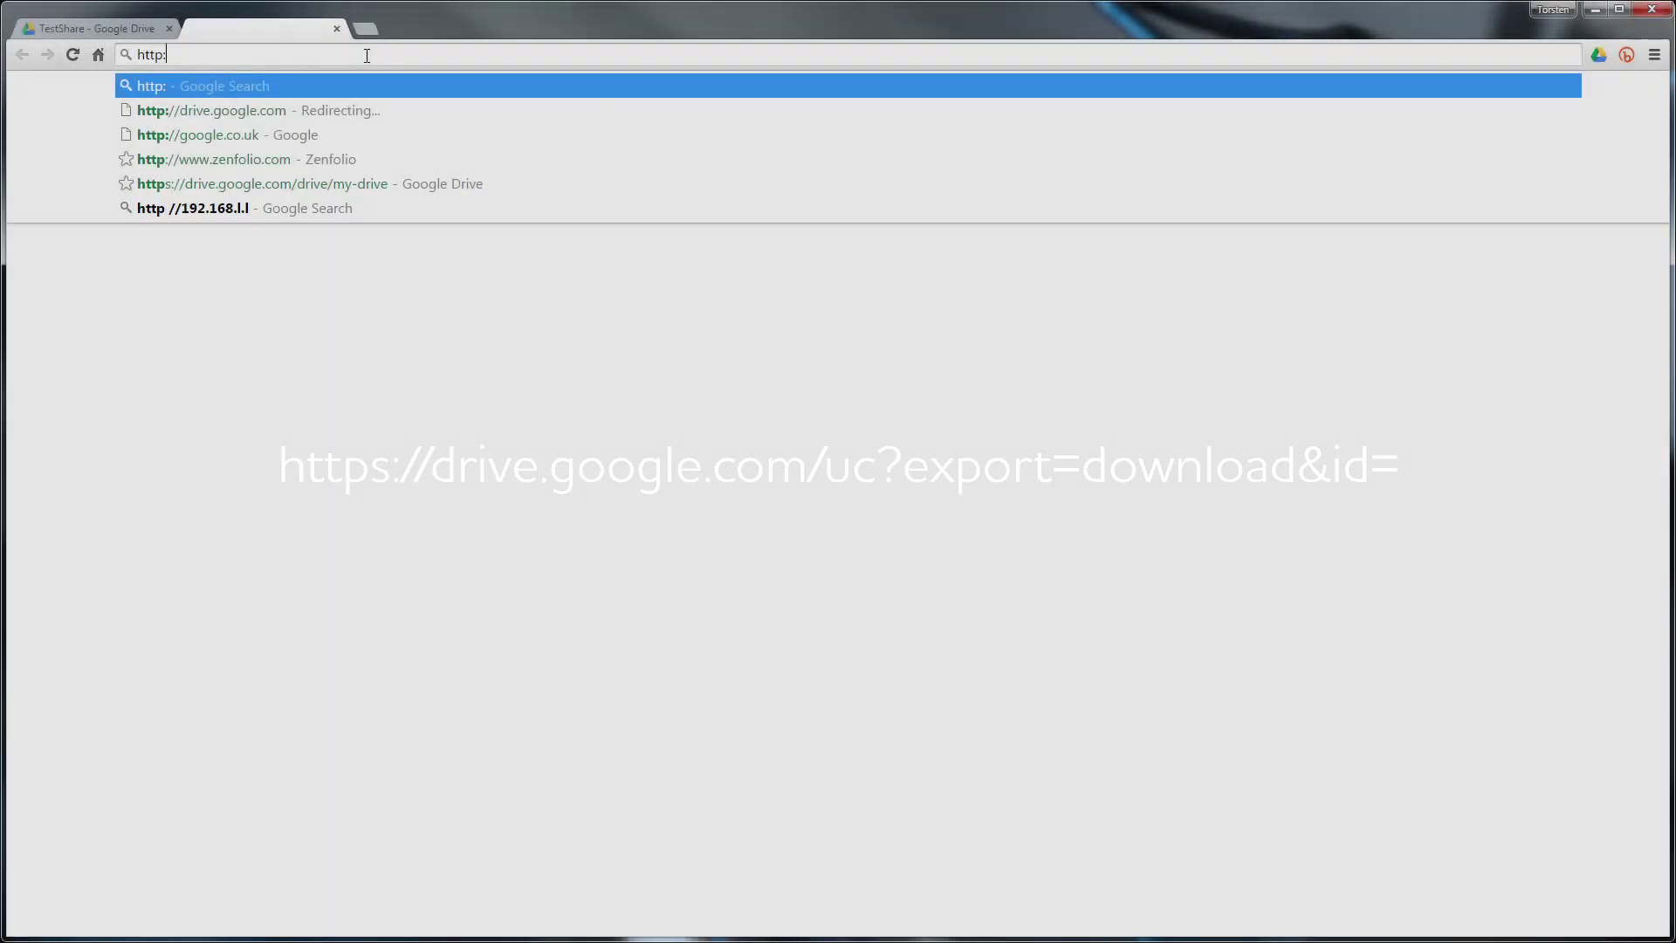
text(//)
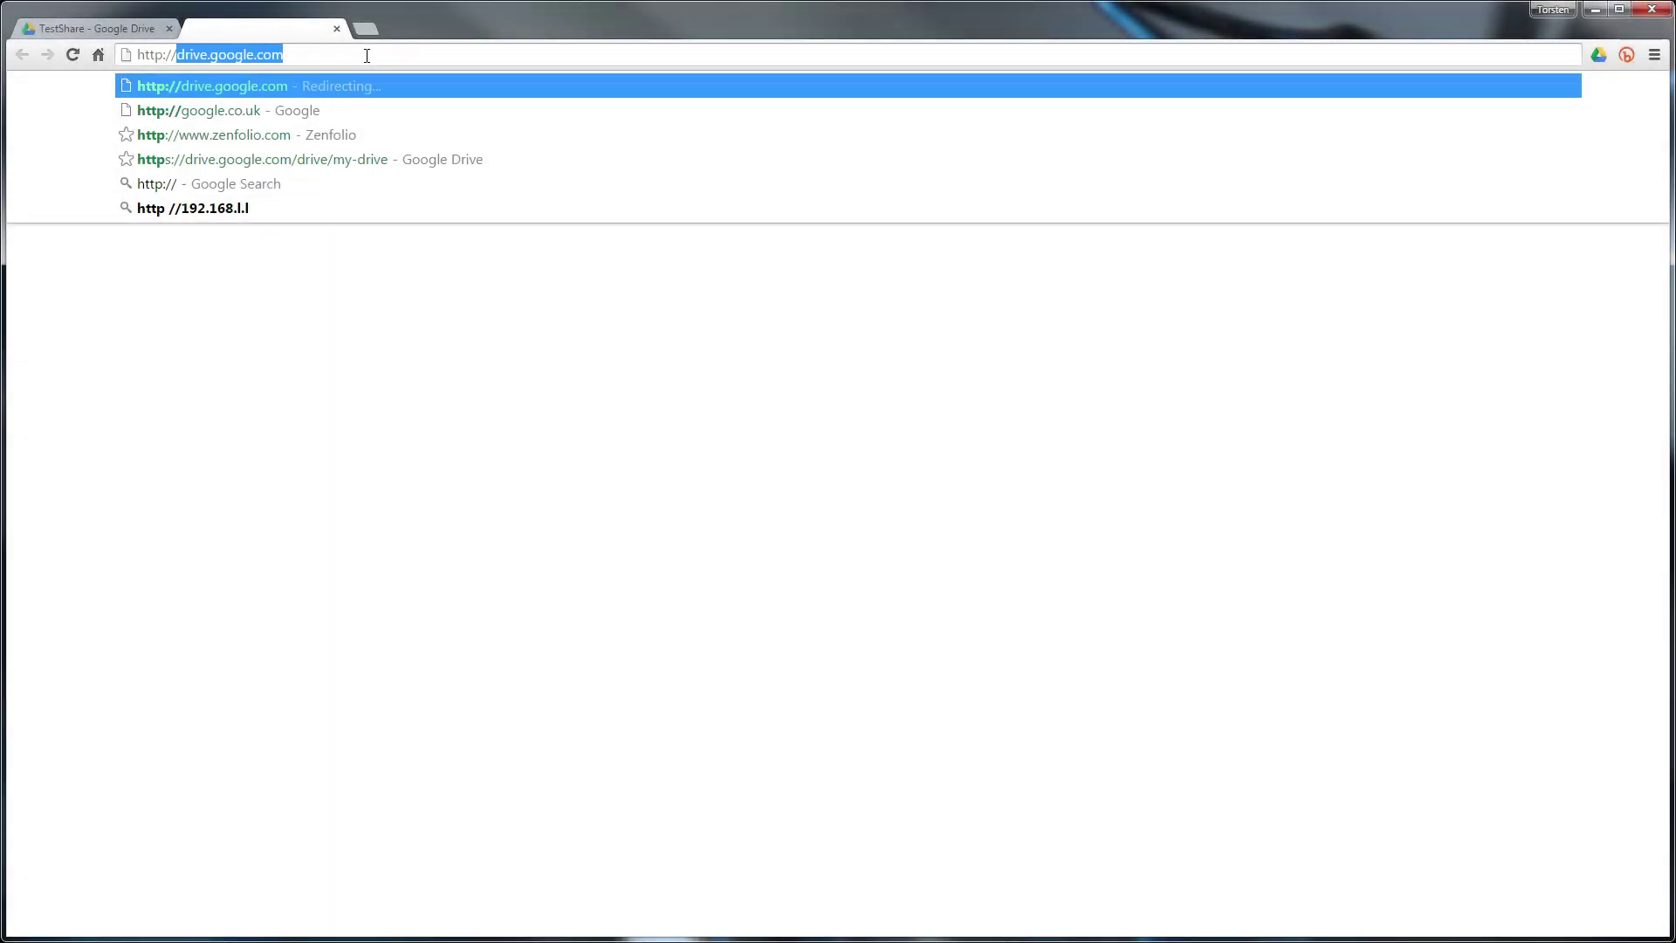
text(drive.)
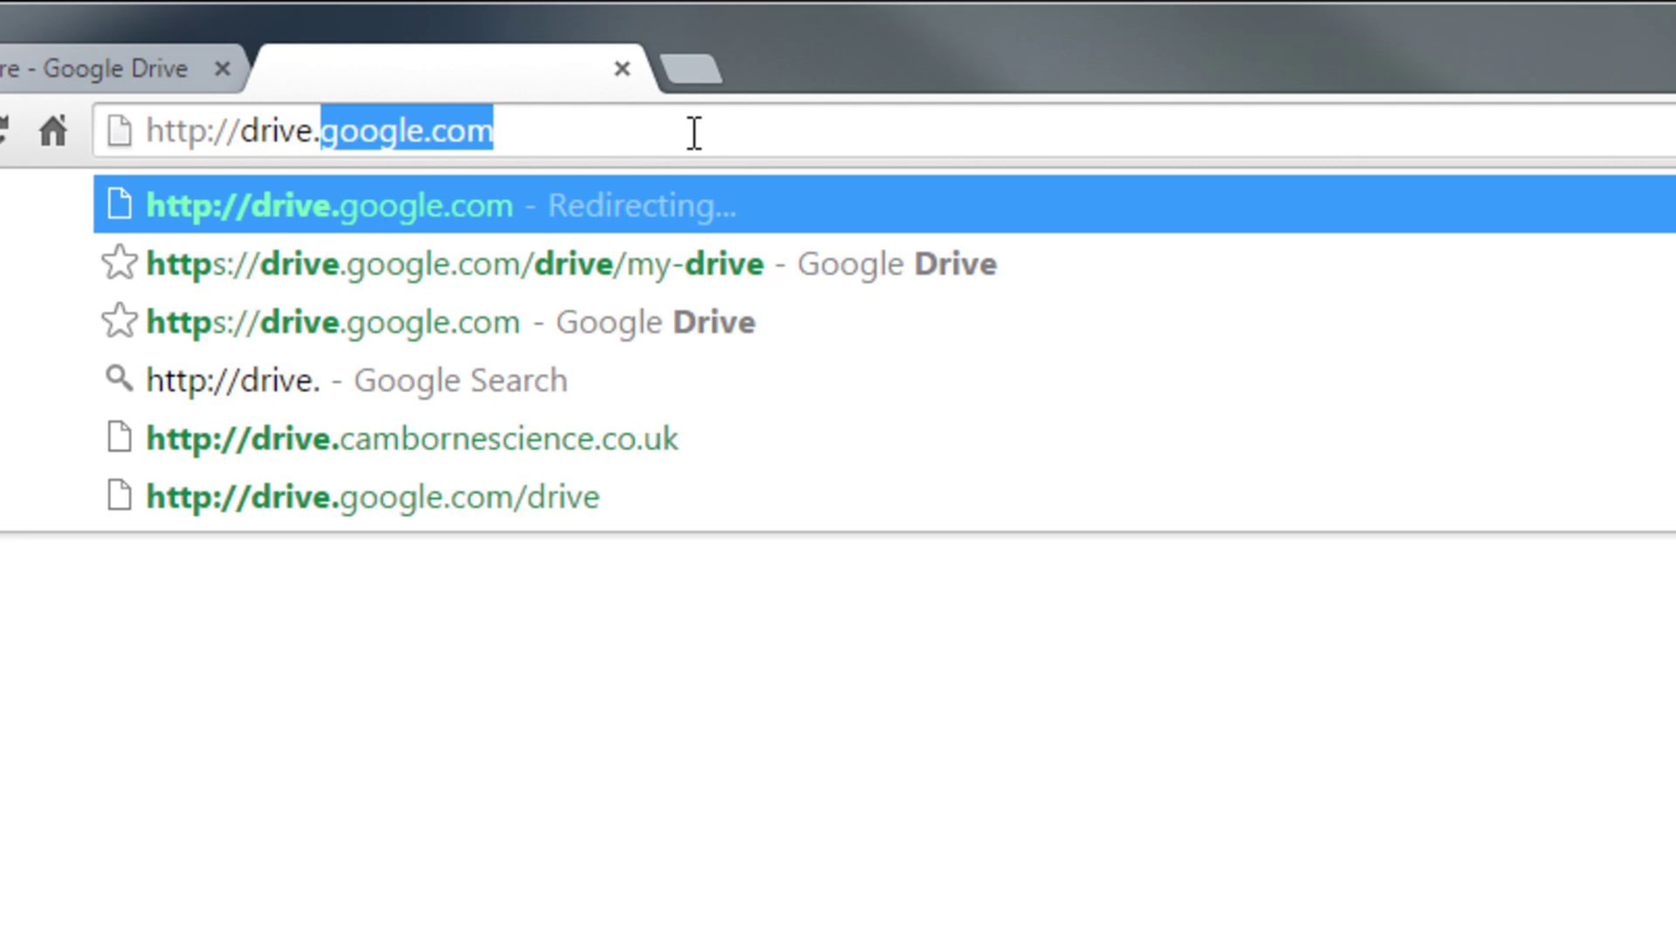
text(google.com)
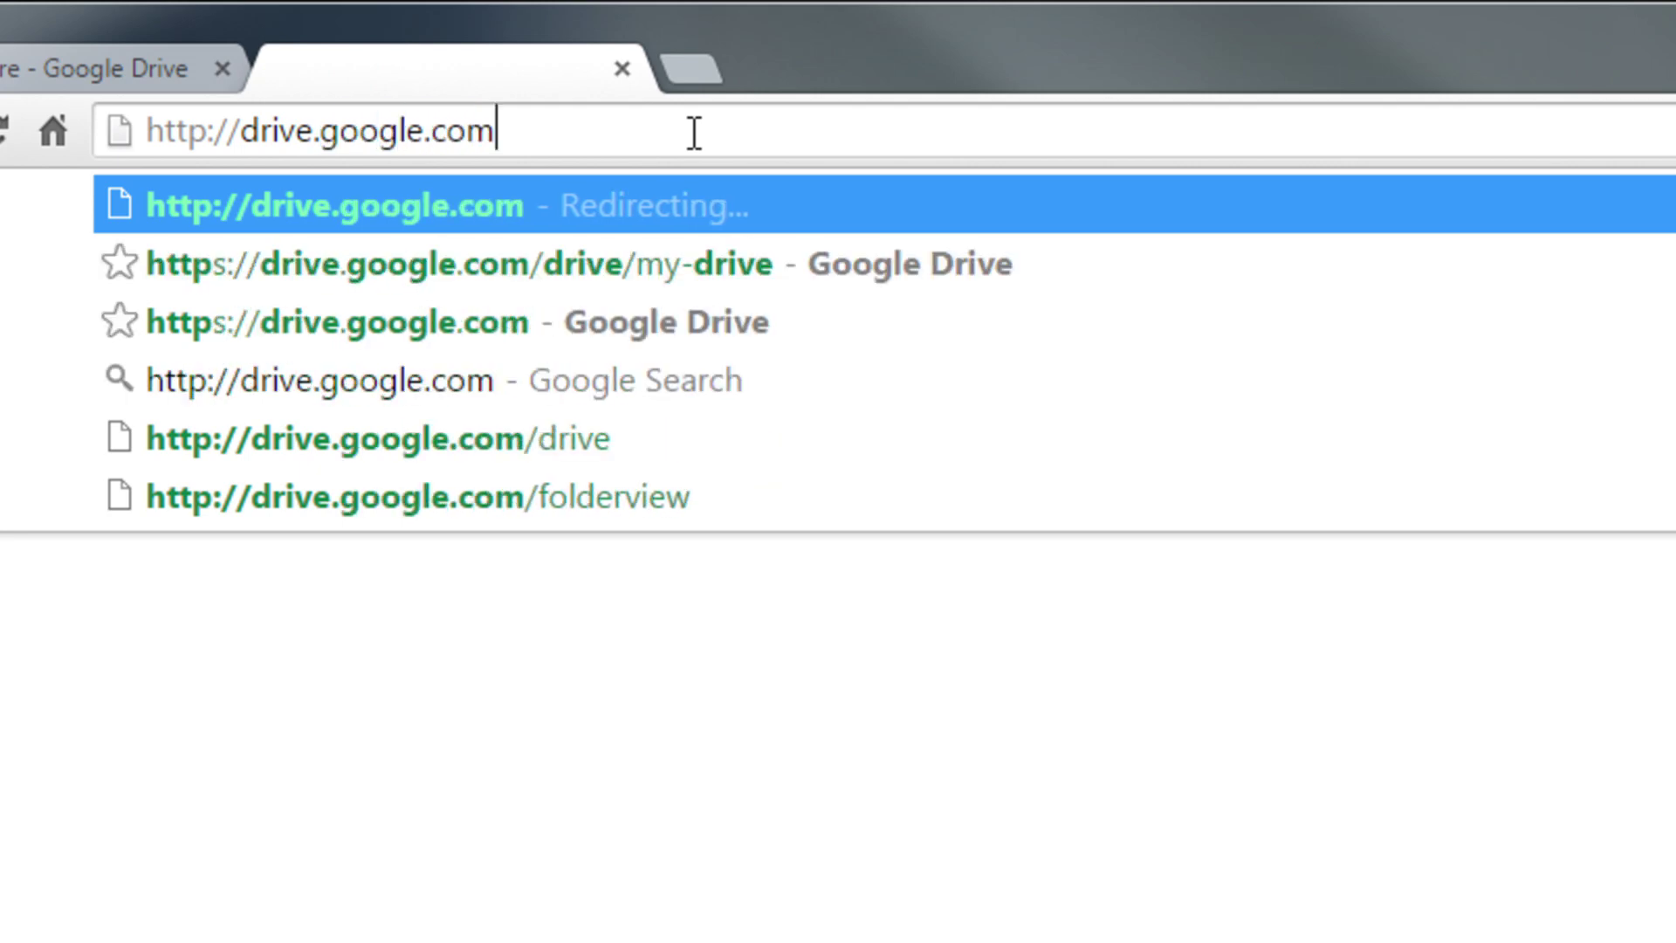
text(/)
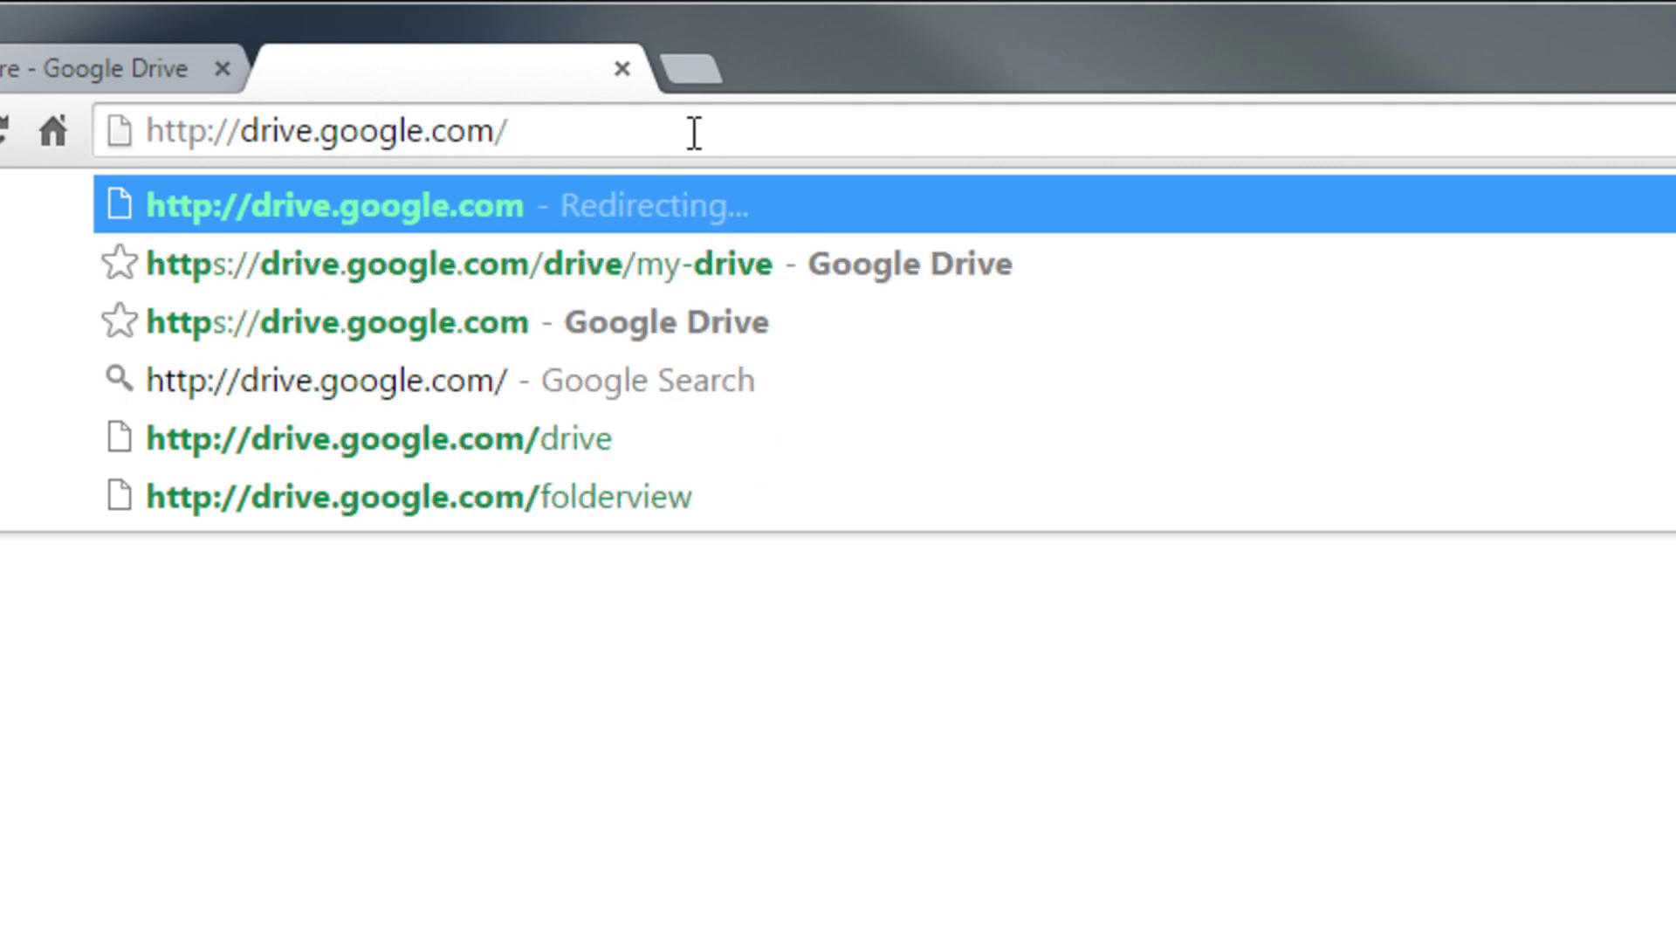
text(uc?)
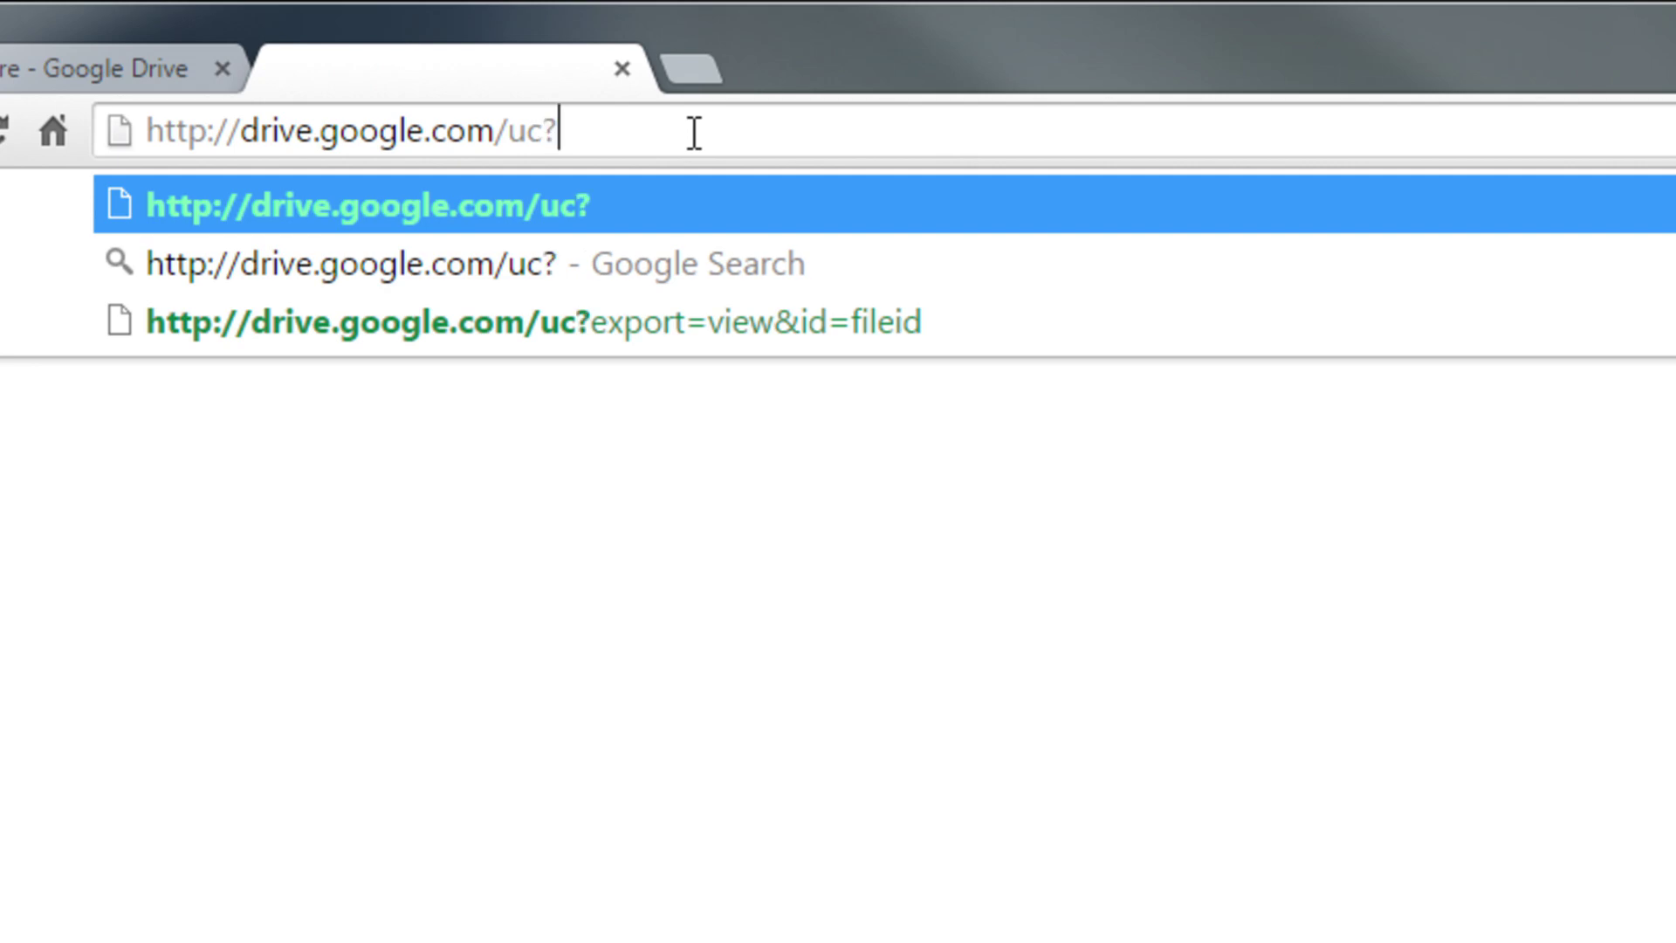
text(export)
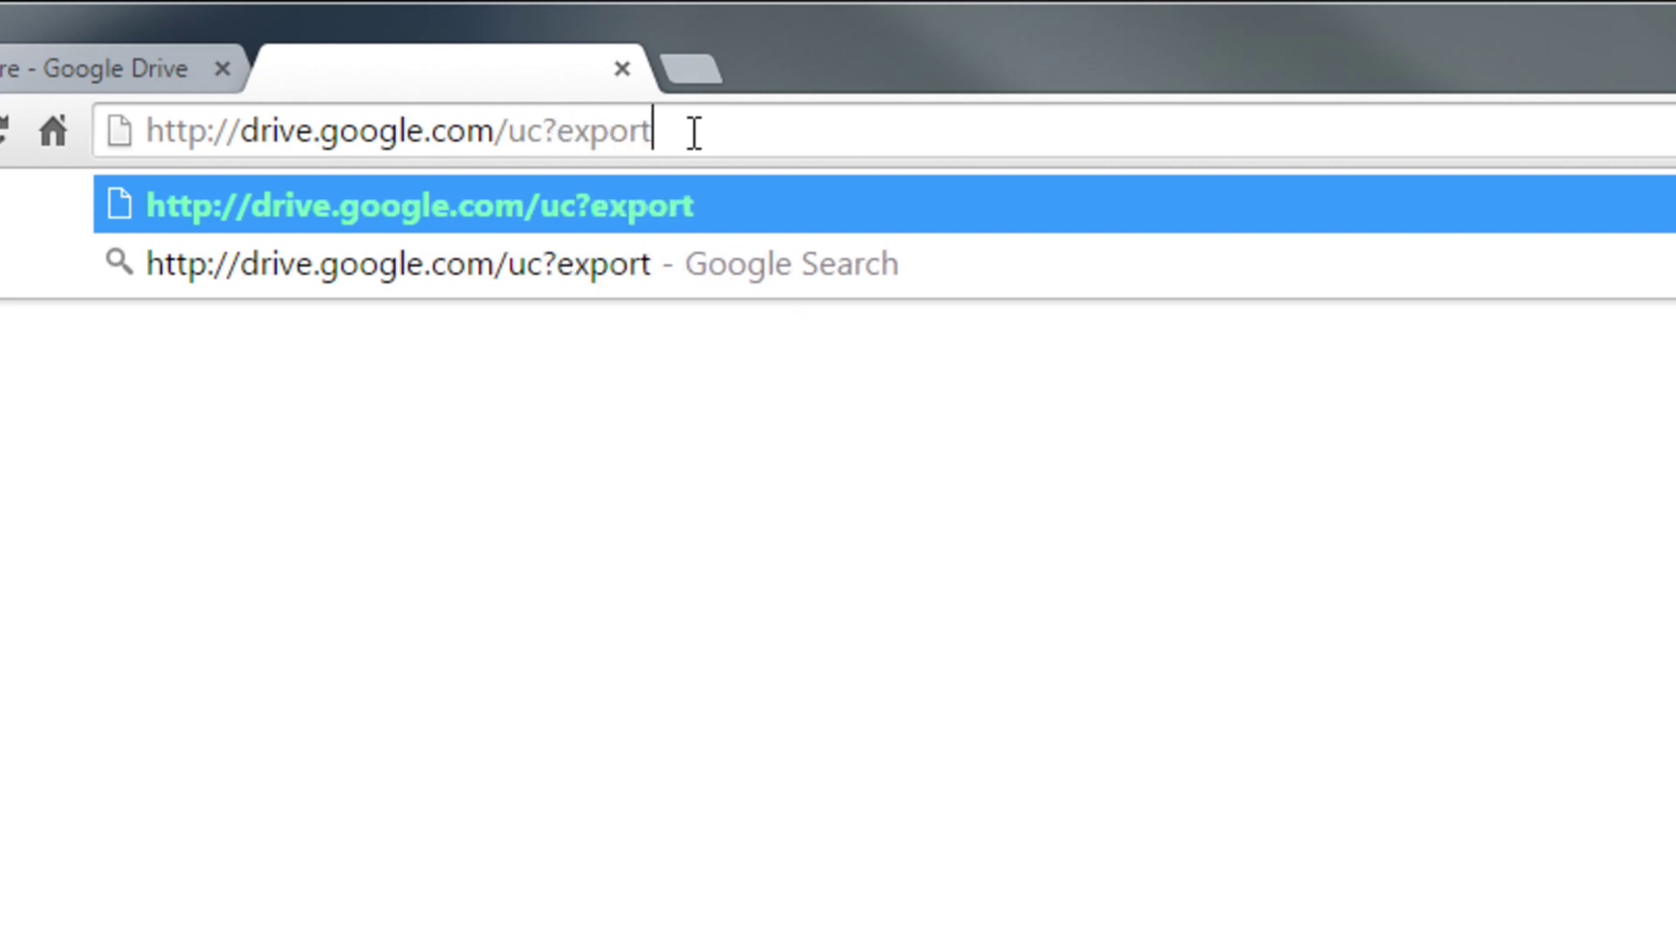
text(=)
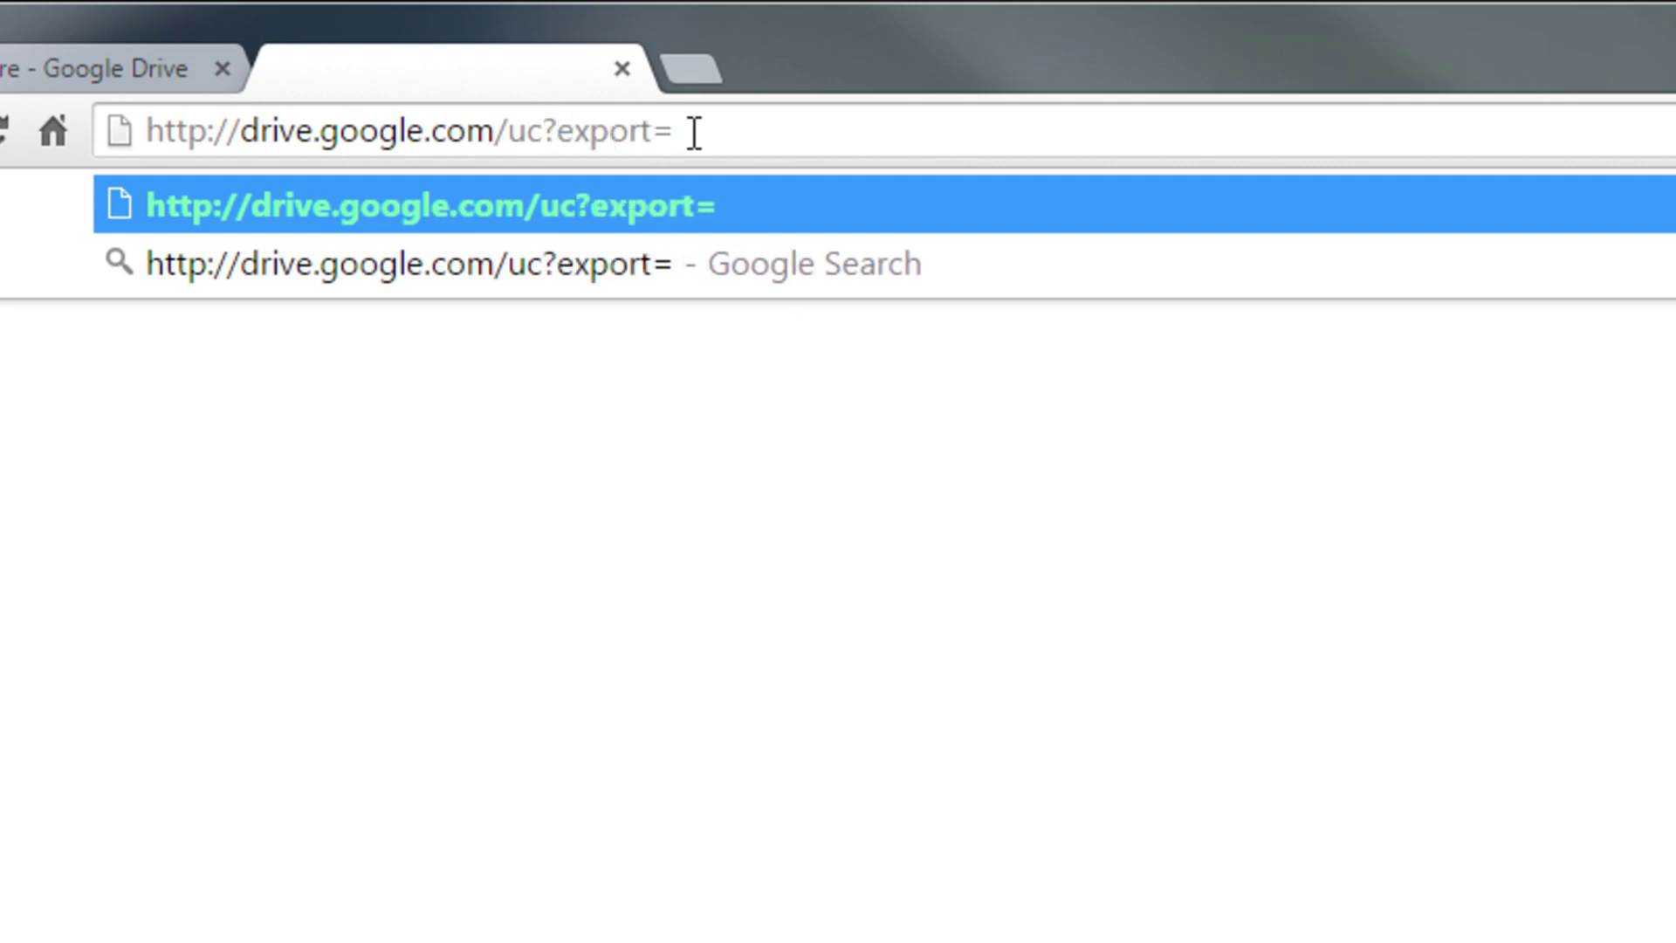
text(download)
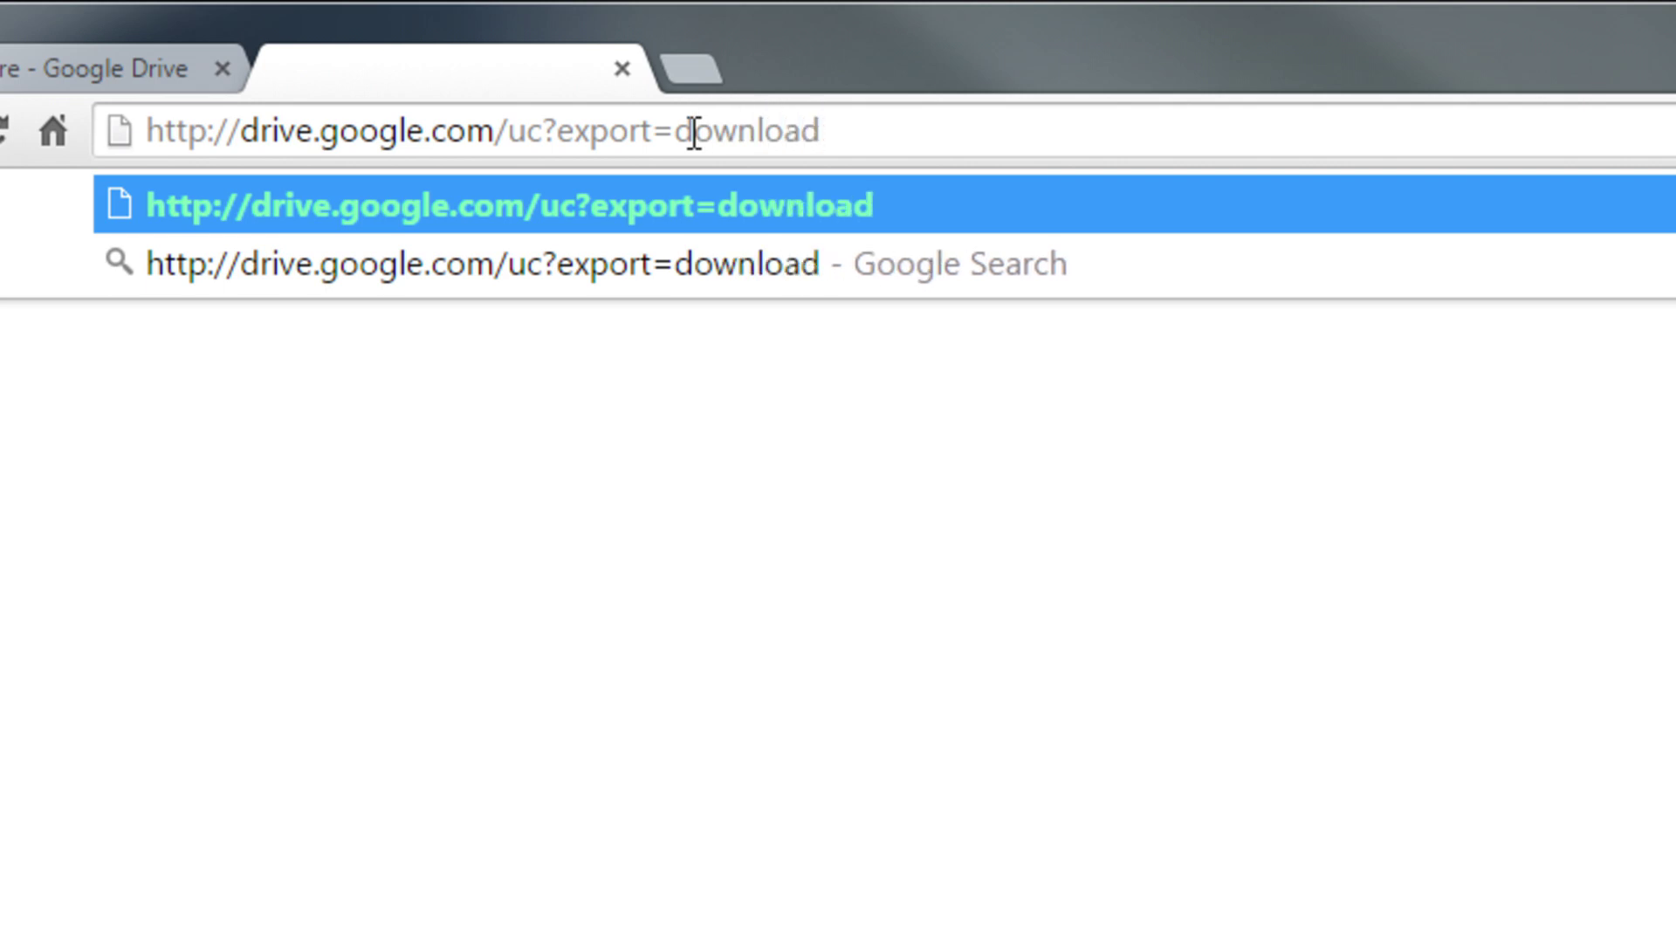
text(&id)
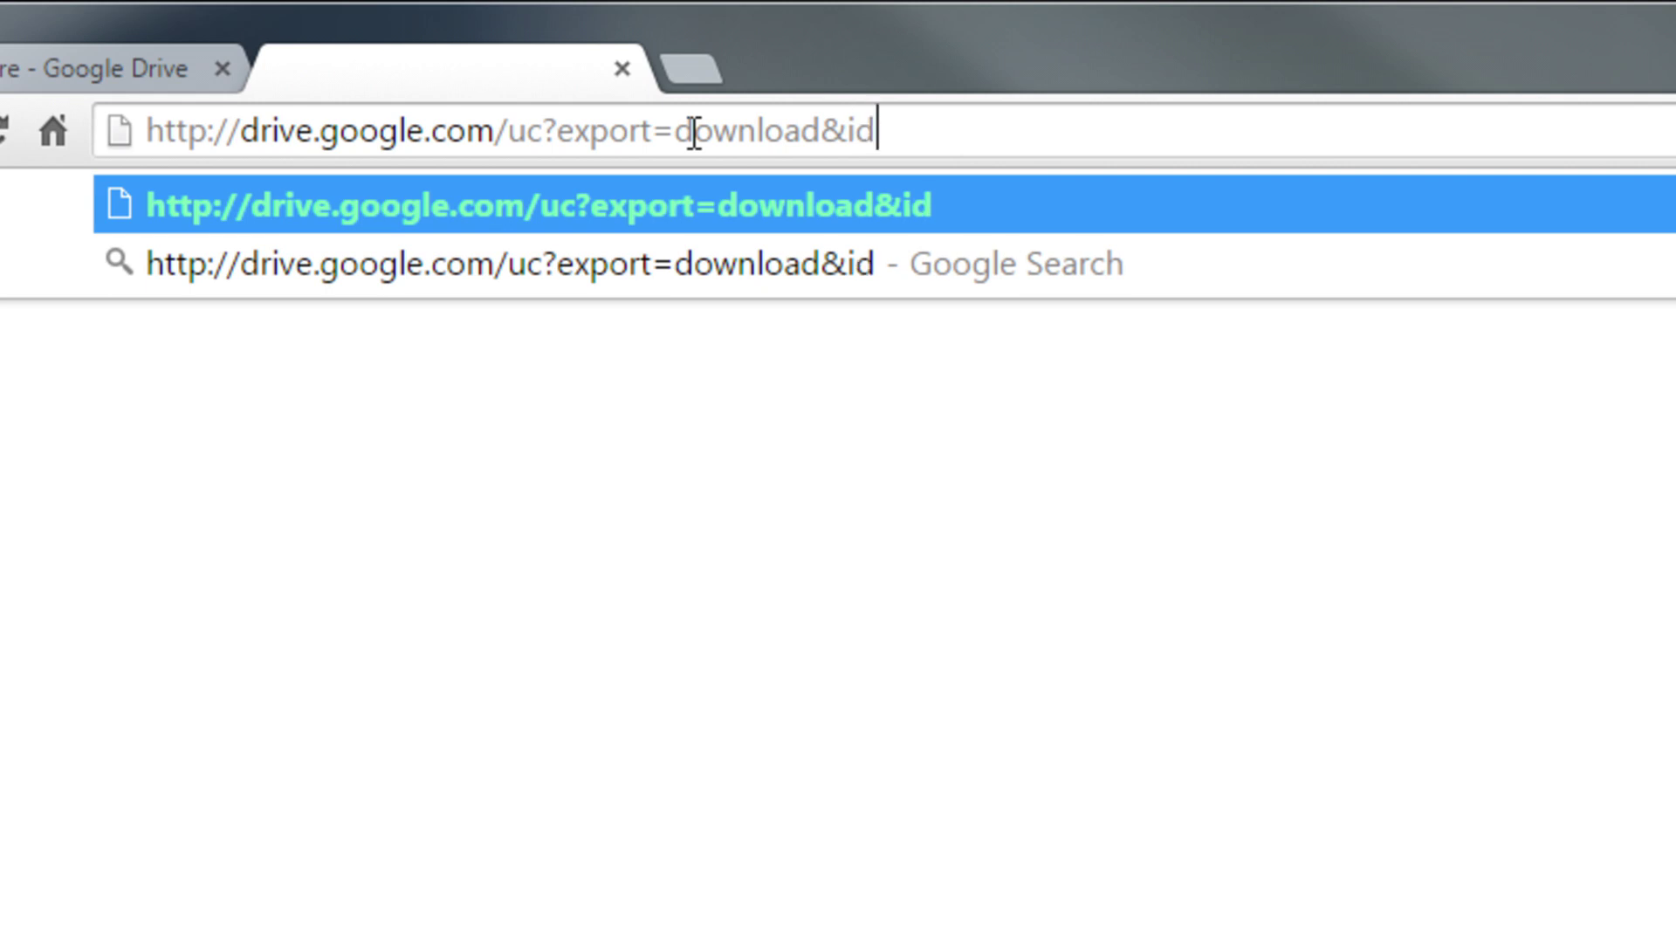
text(=)
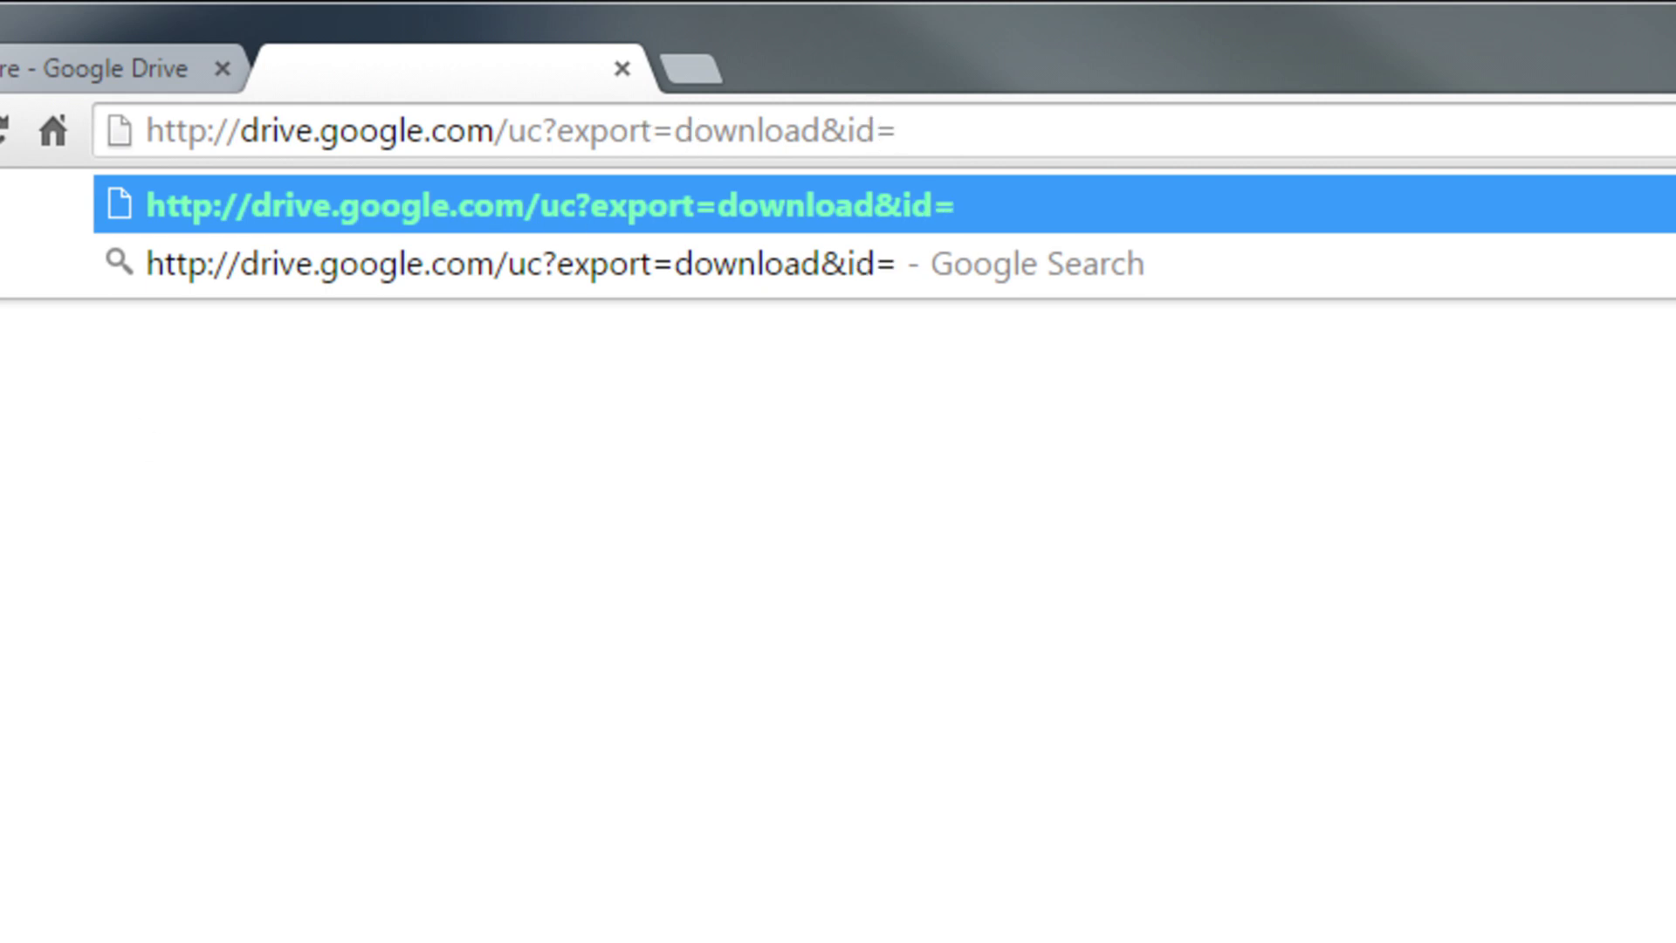
key(alt+Tab)
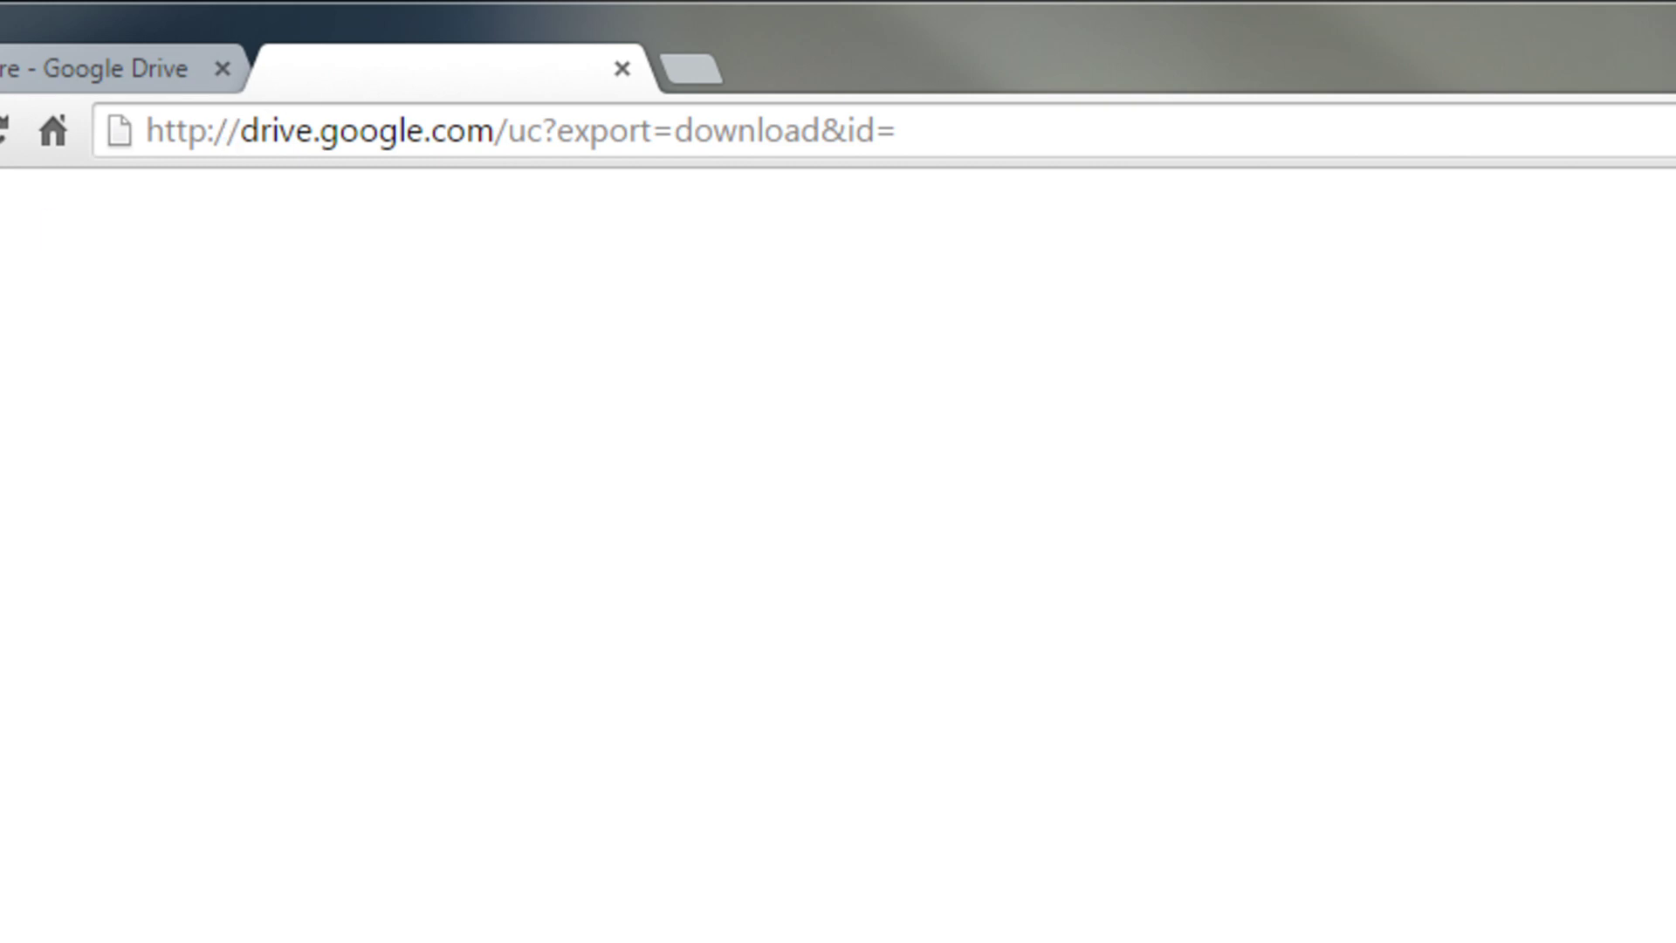
click(931, 127)
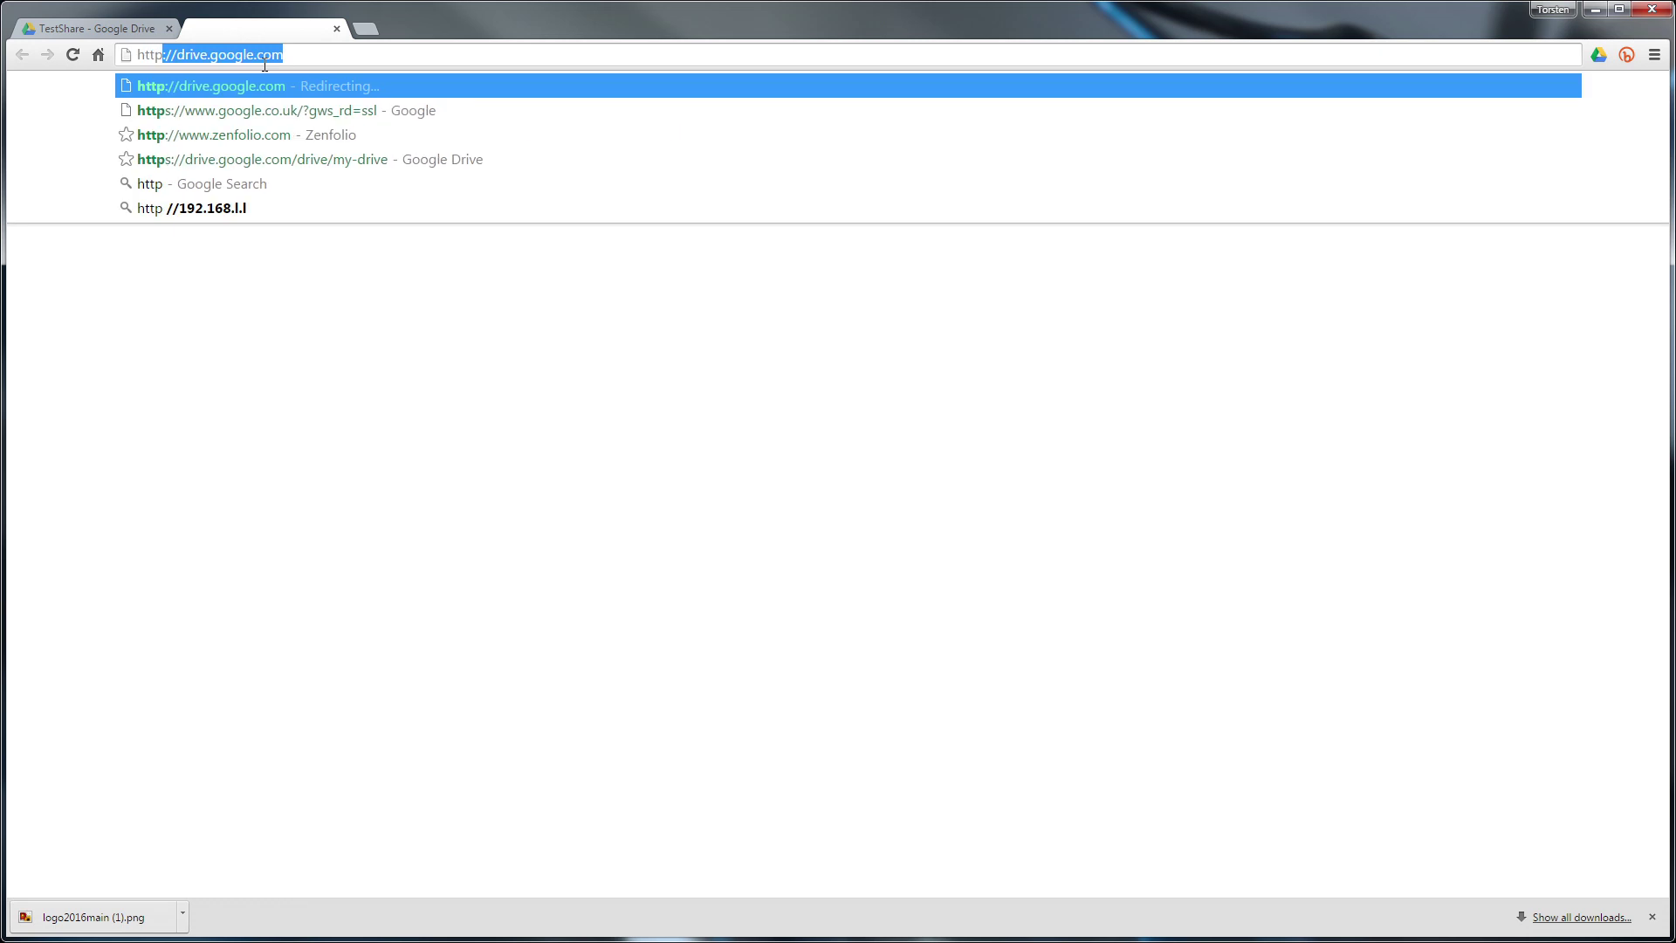
Paste the copied file ID after 'id=' to complete the download link
text(://)
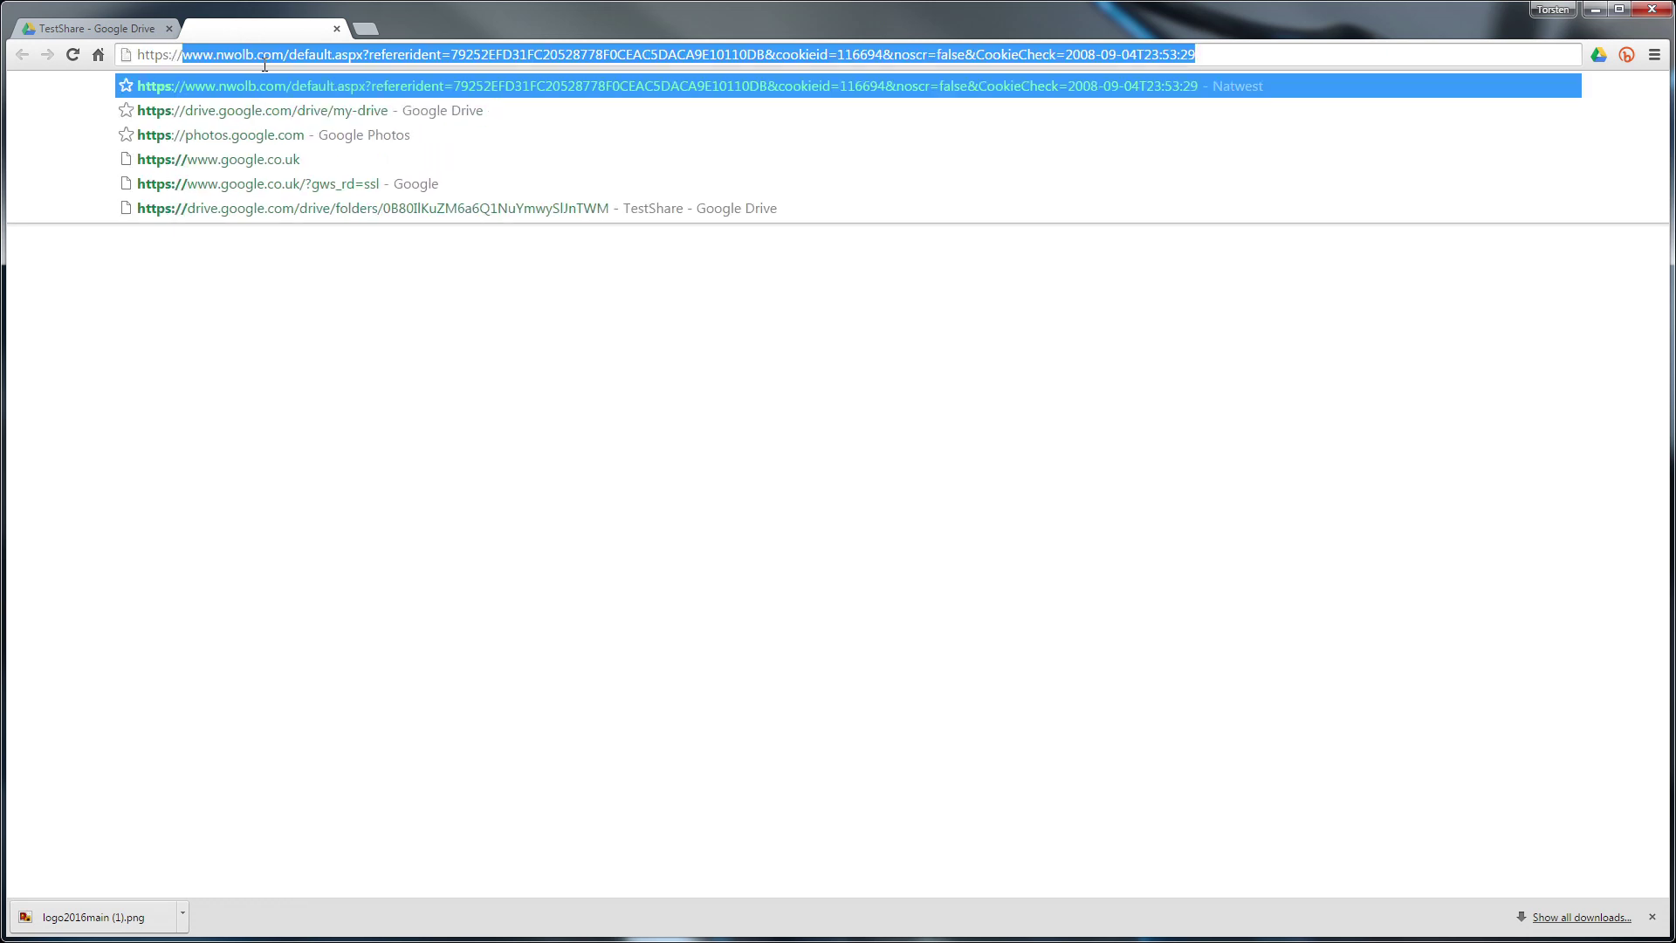
text(drive.go)
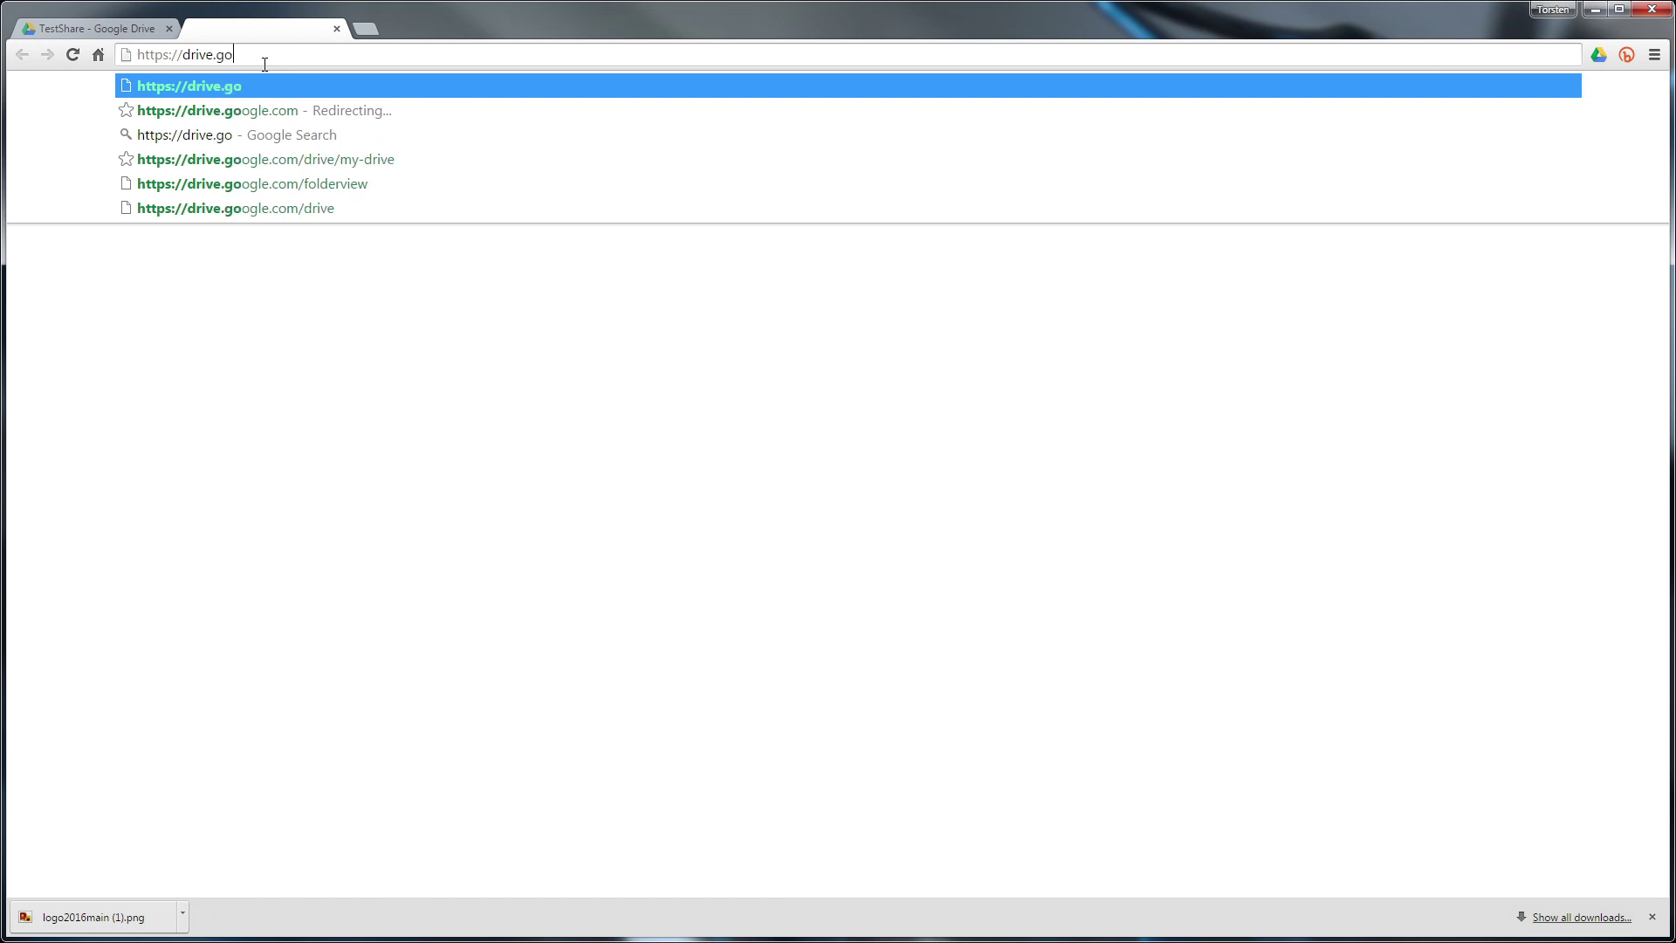
text(ogle.com/)
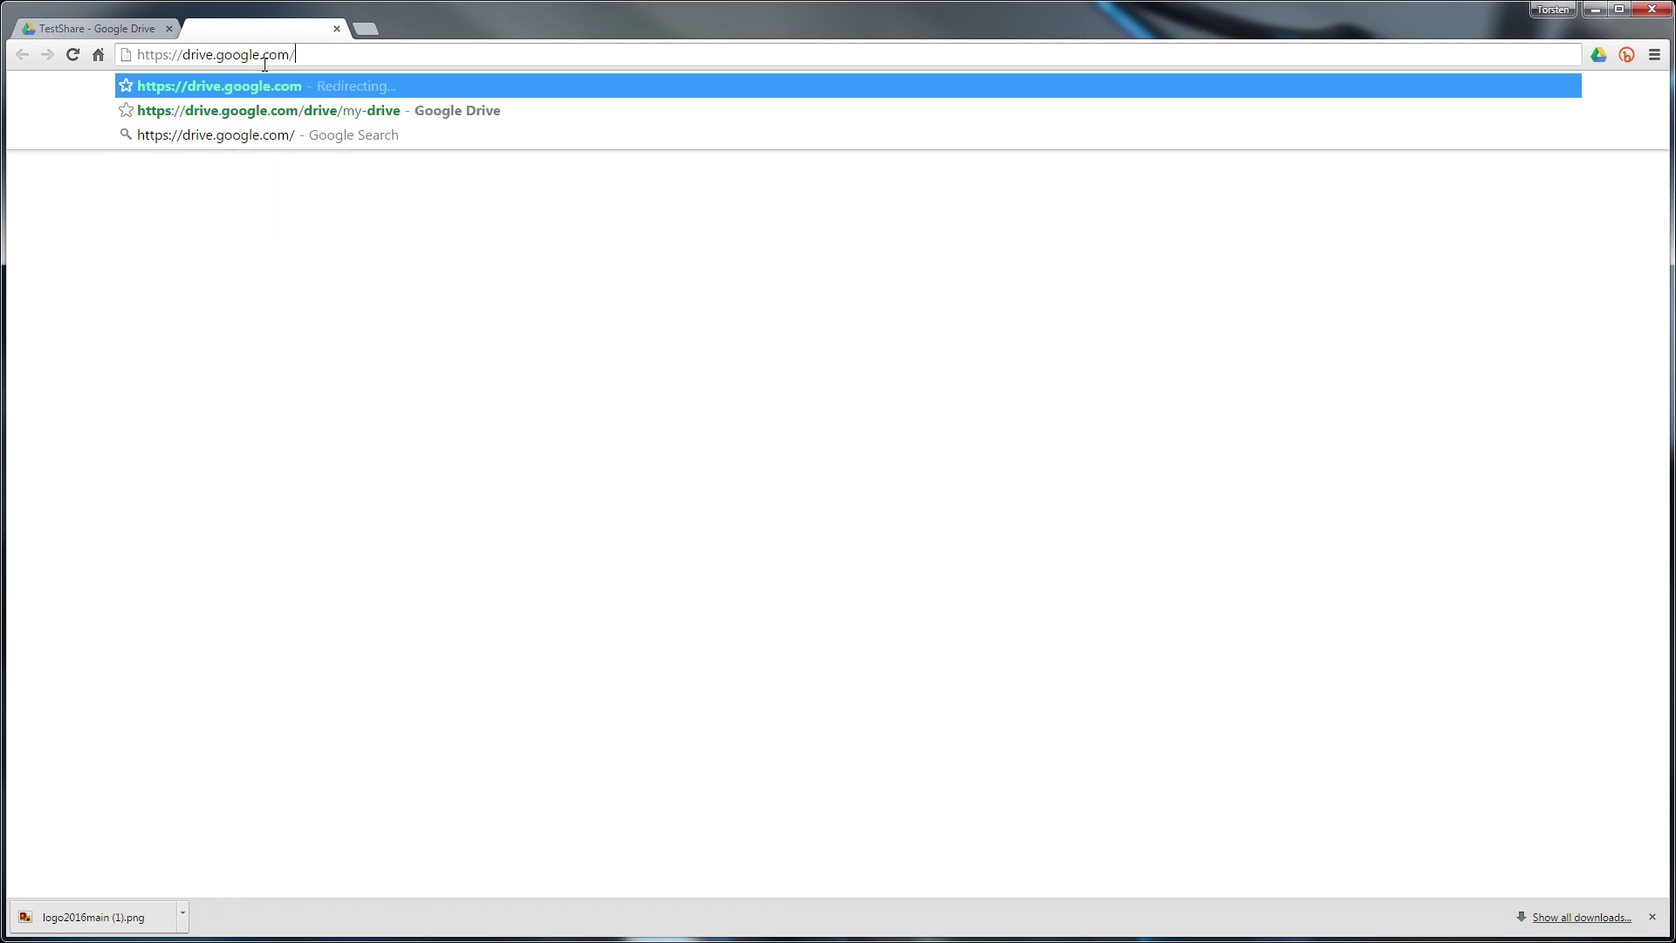
text(uc?)
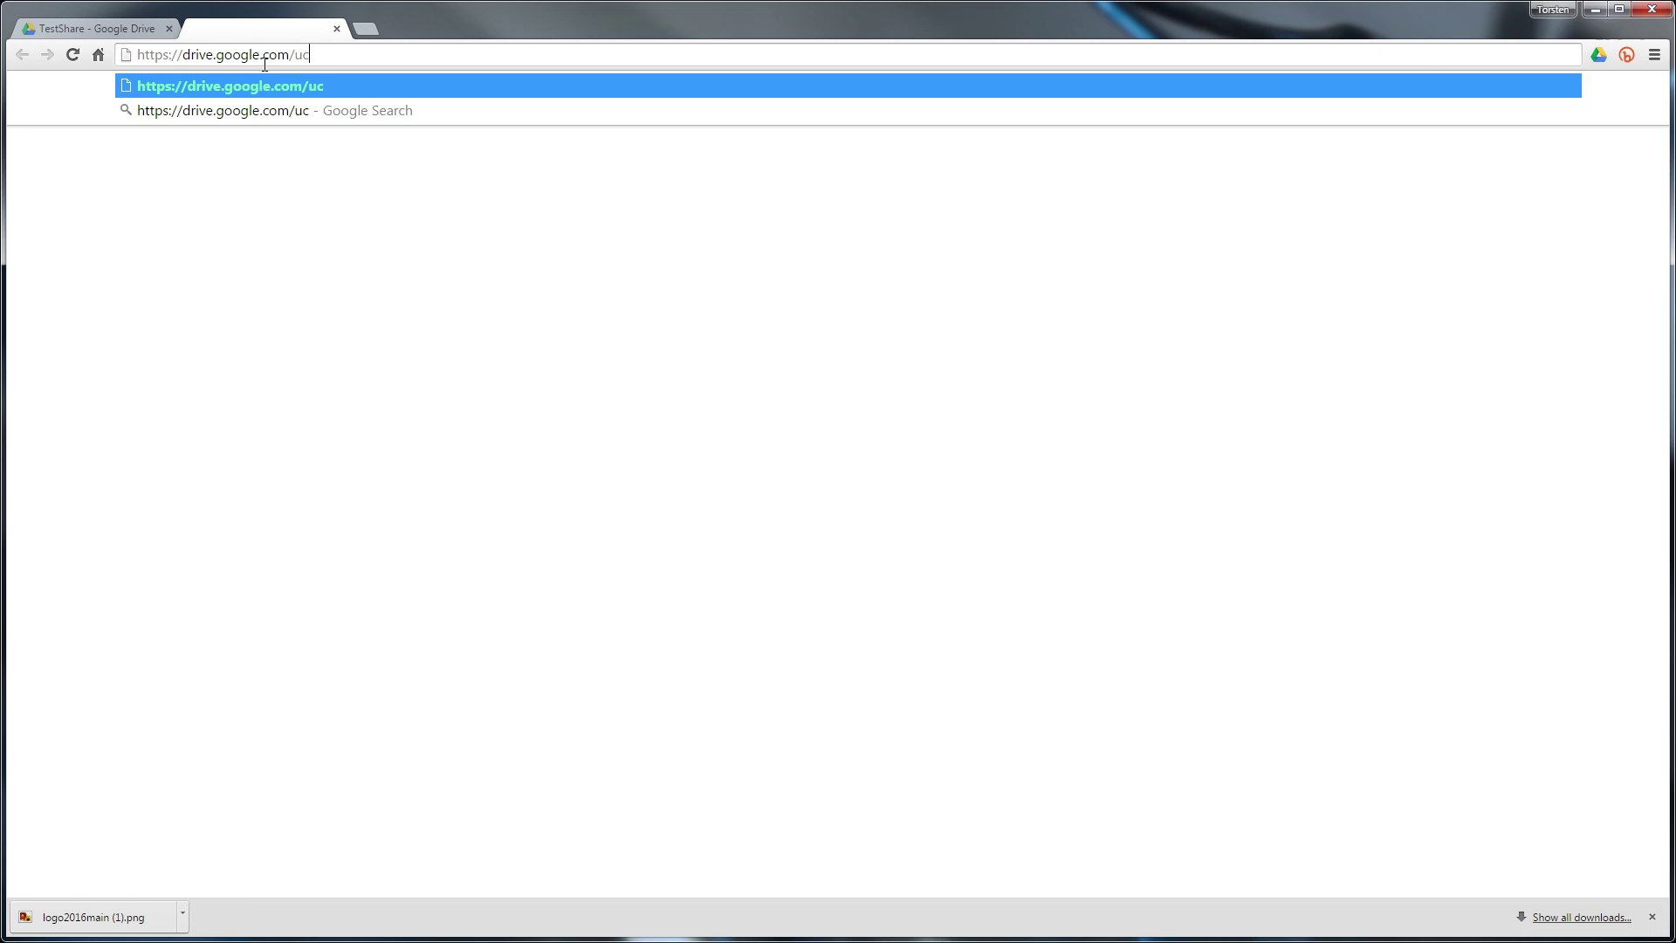
text(export=download&id)
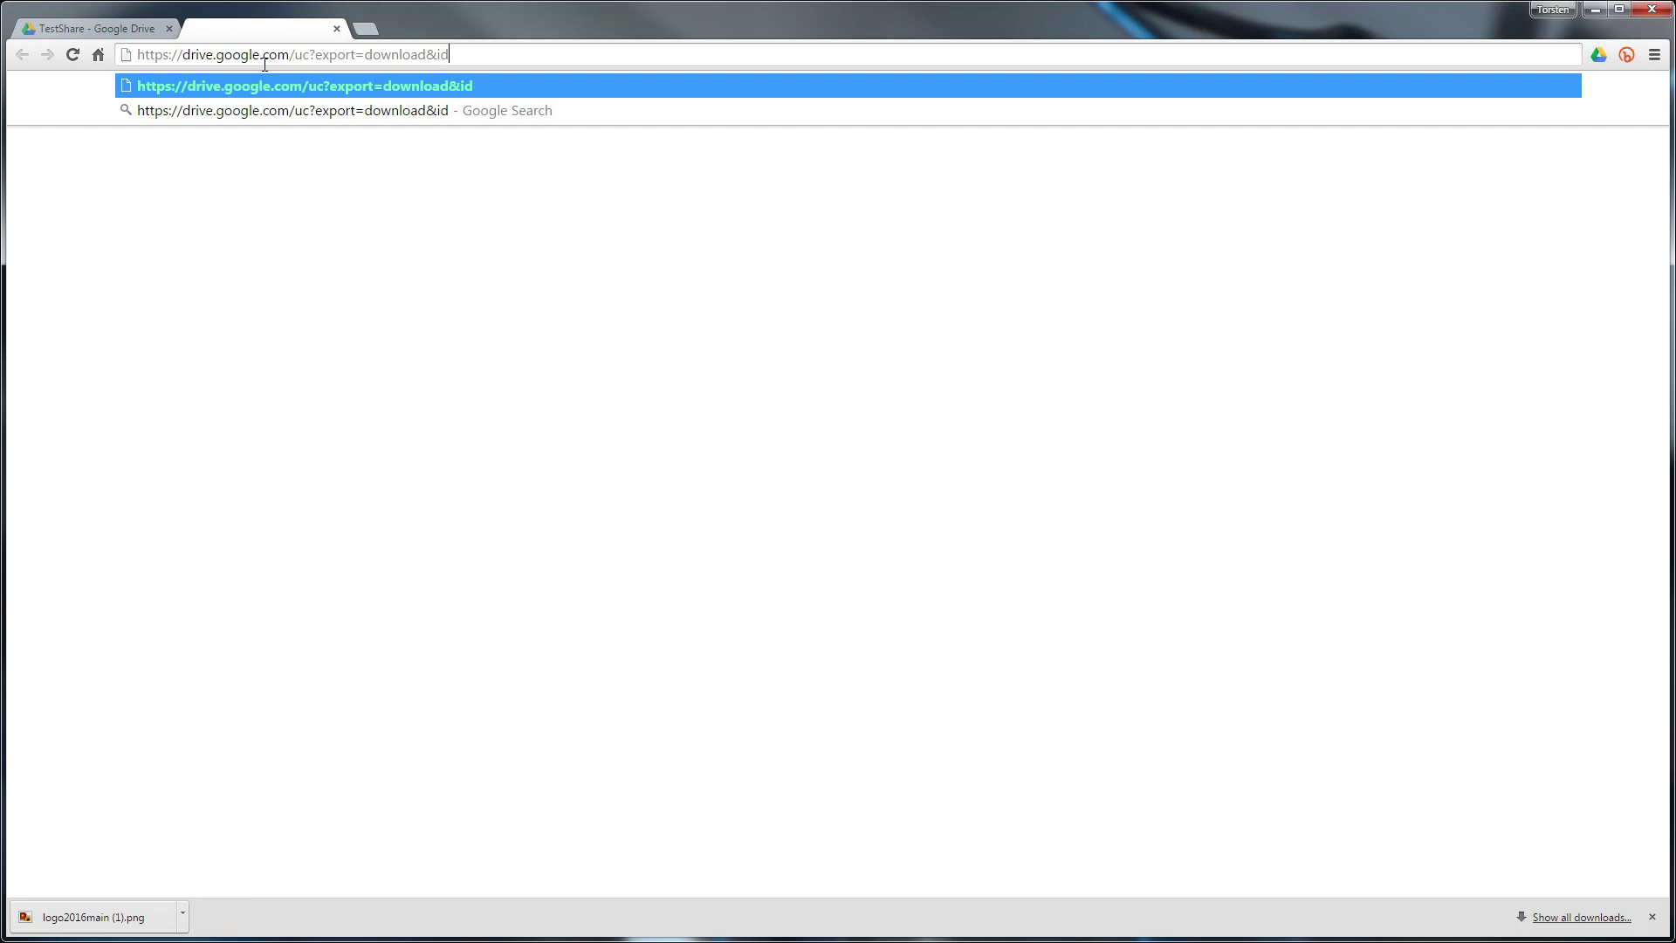
text(=)
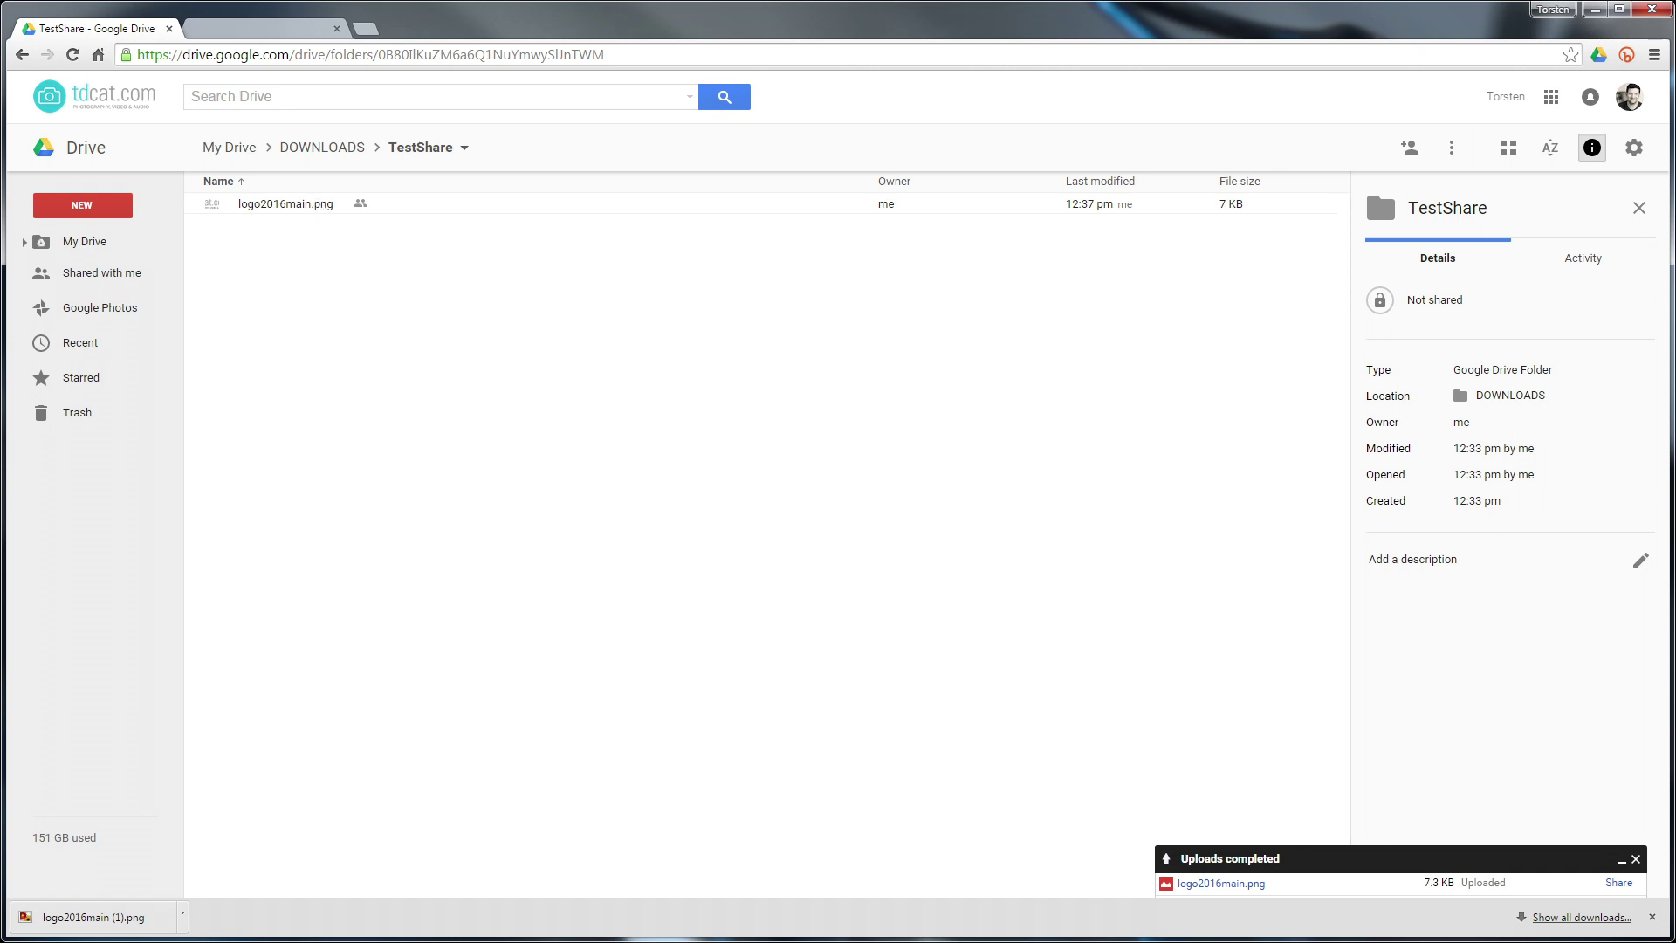
Drag TDCat_Reviews_2015.avi from the desktop into the TestShare folder to upload it
drag(0, 559, 367, 464)
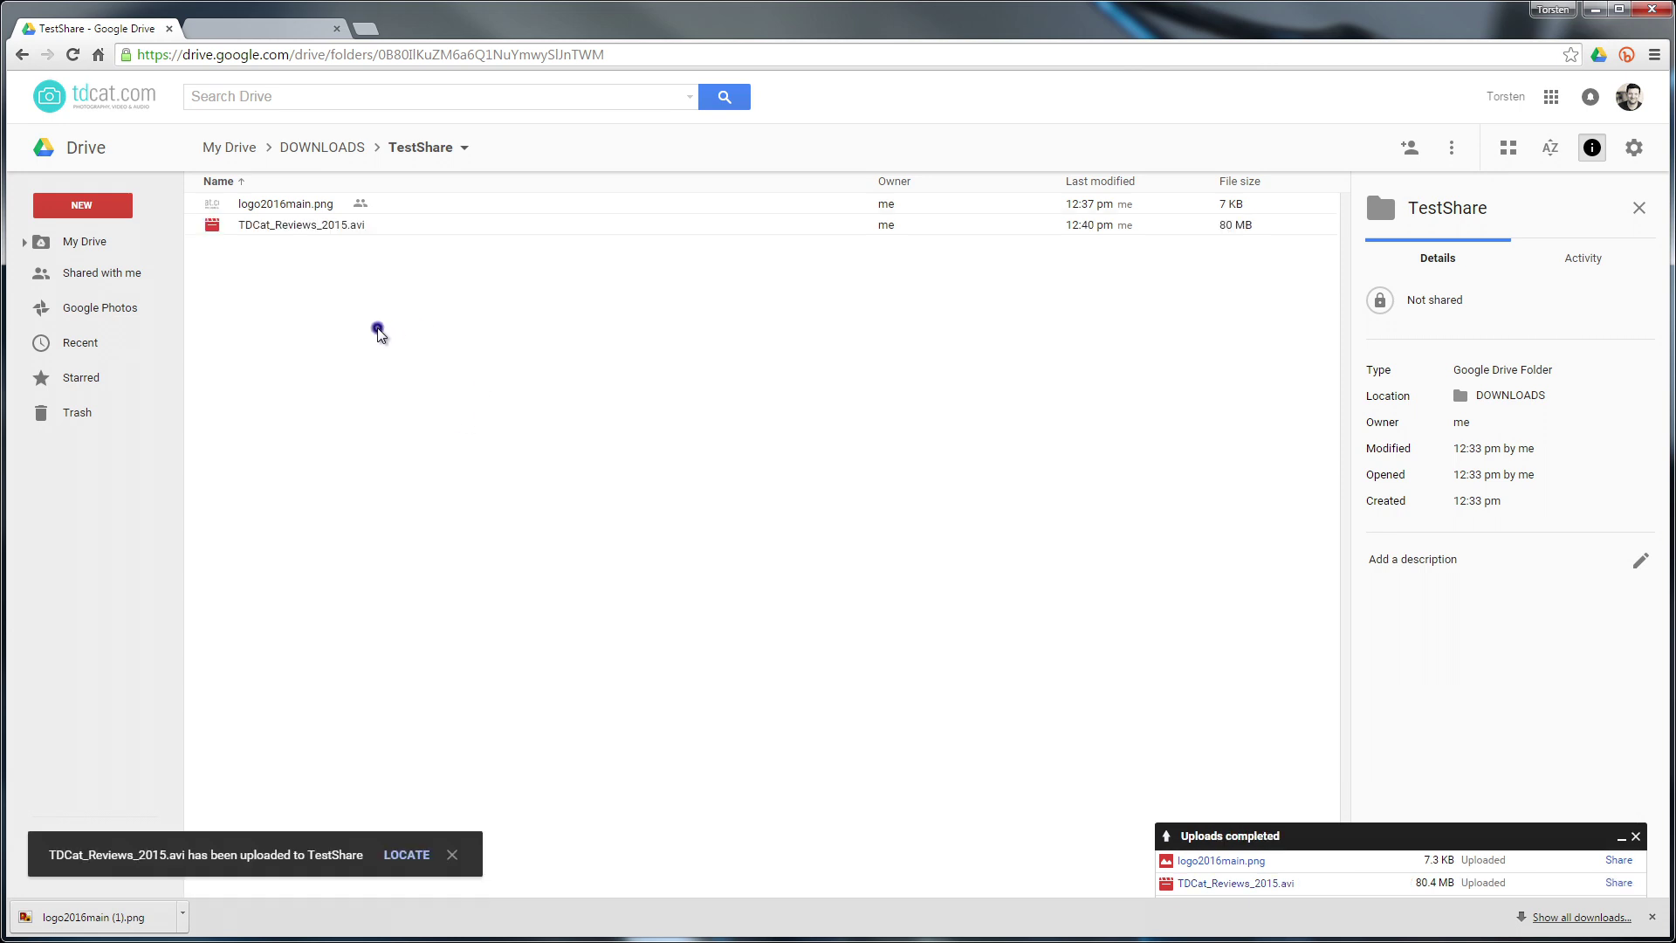
Set TDCat_Reviews_2015.avi's link sharing to On - Public on the web and save it
right_click(307, 228)
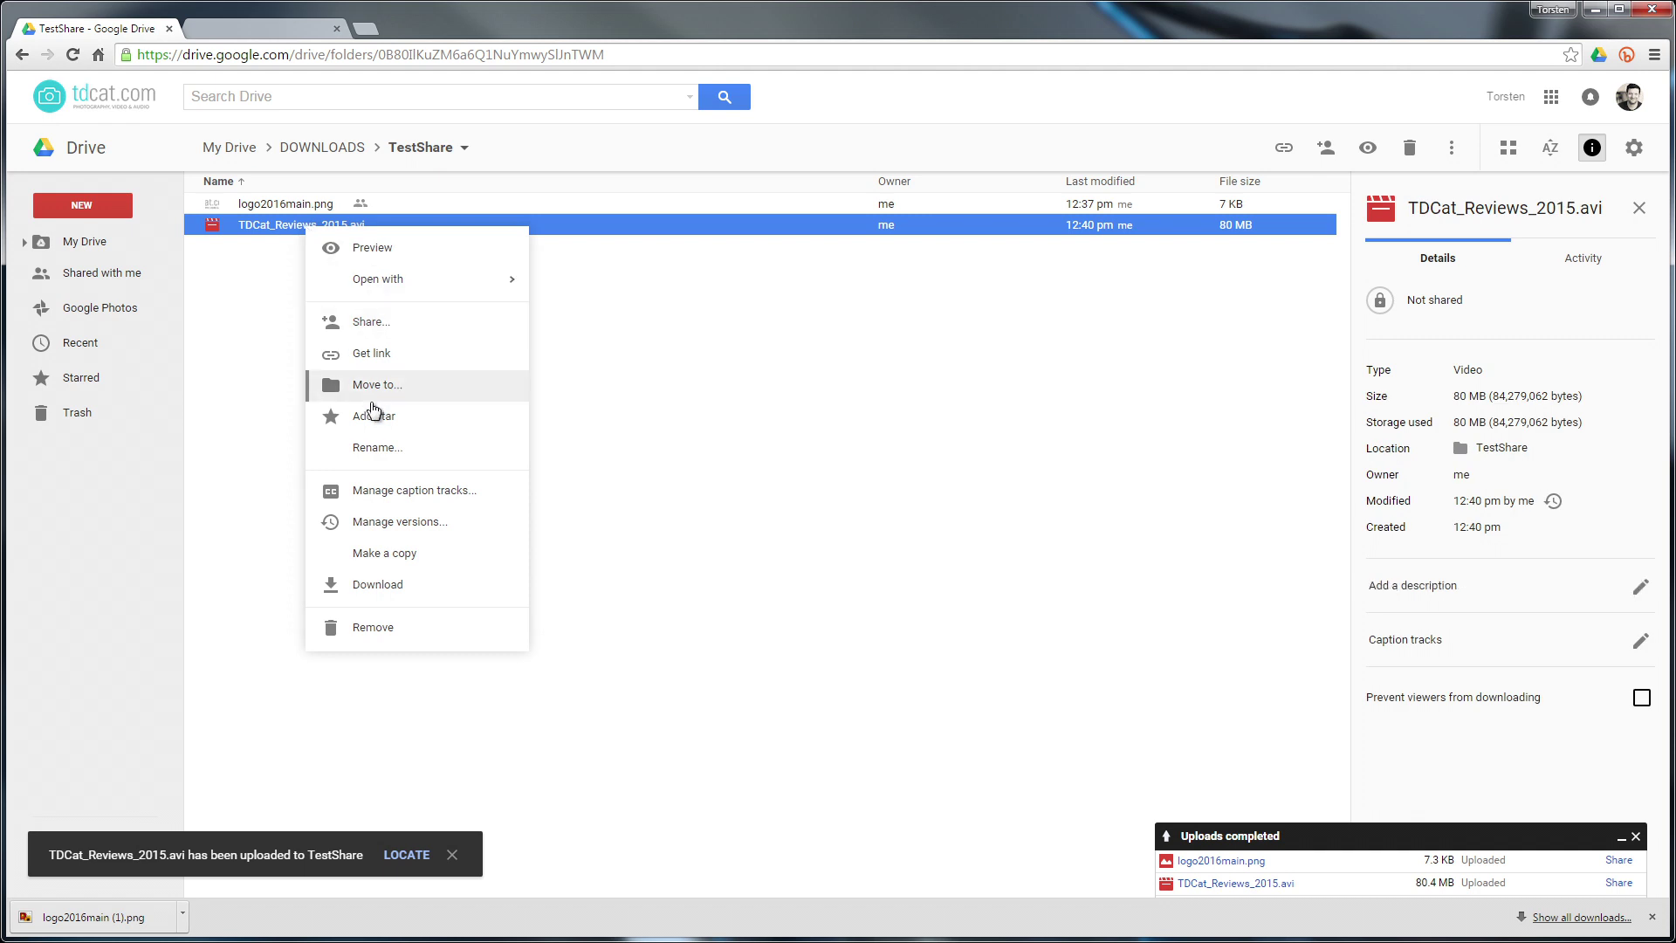
click(370, 325)
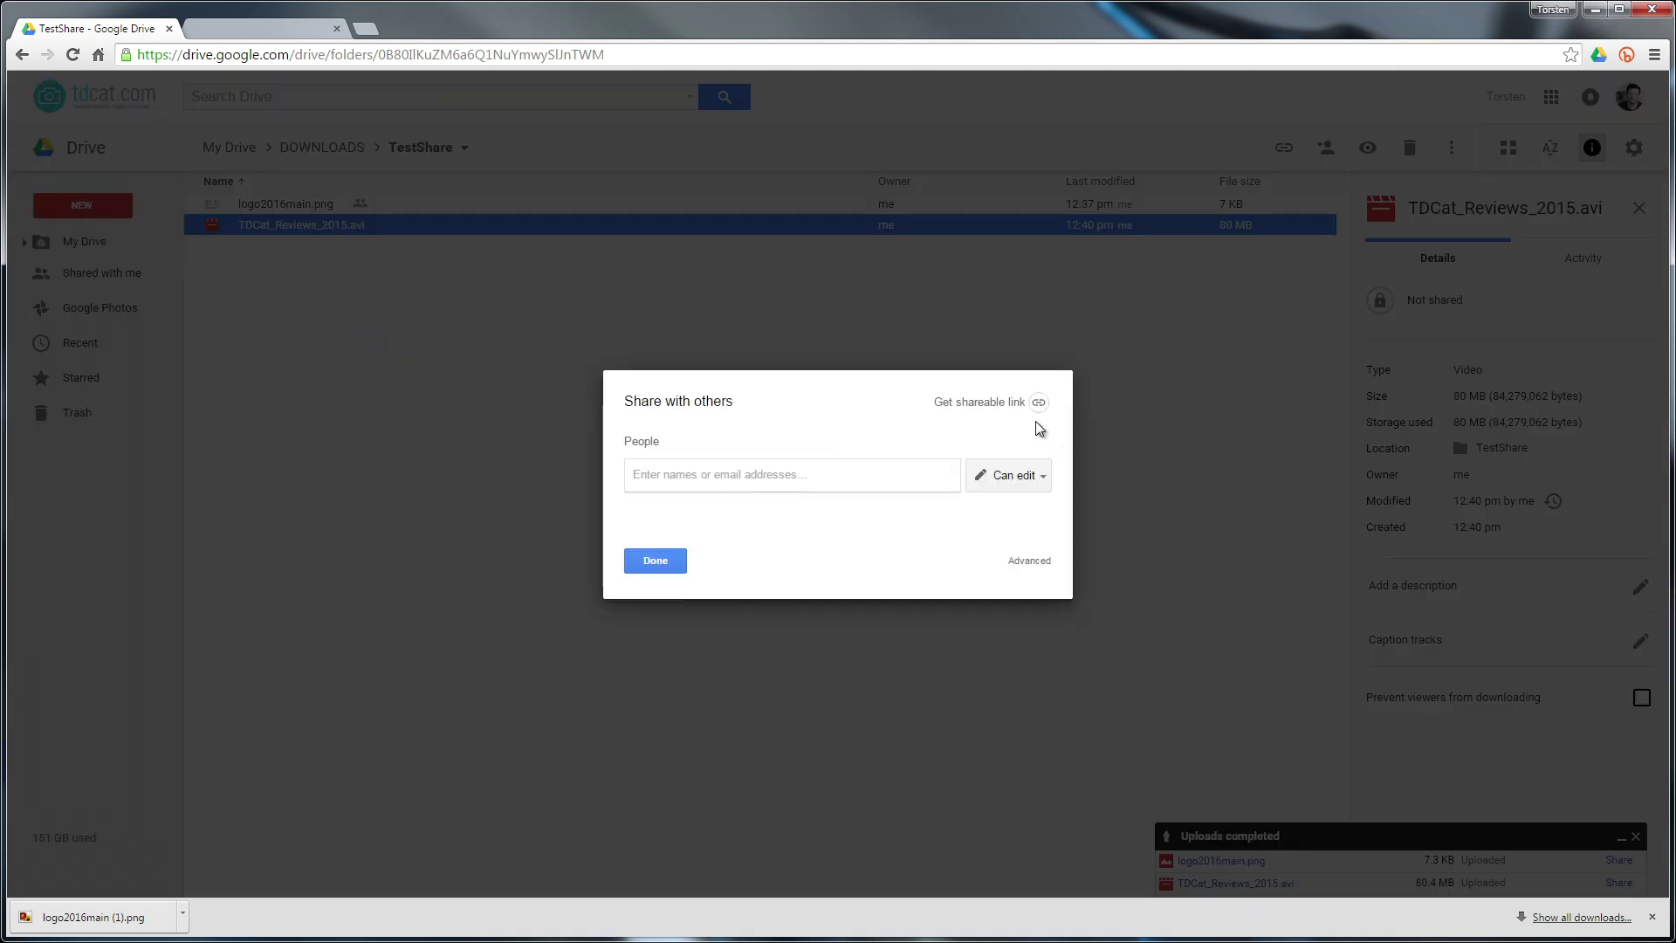
click(1019, 562)
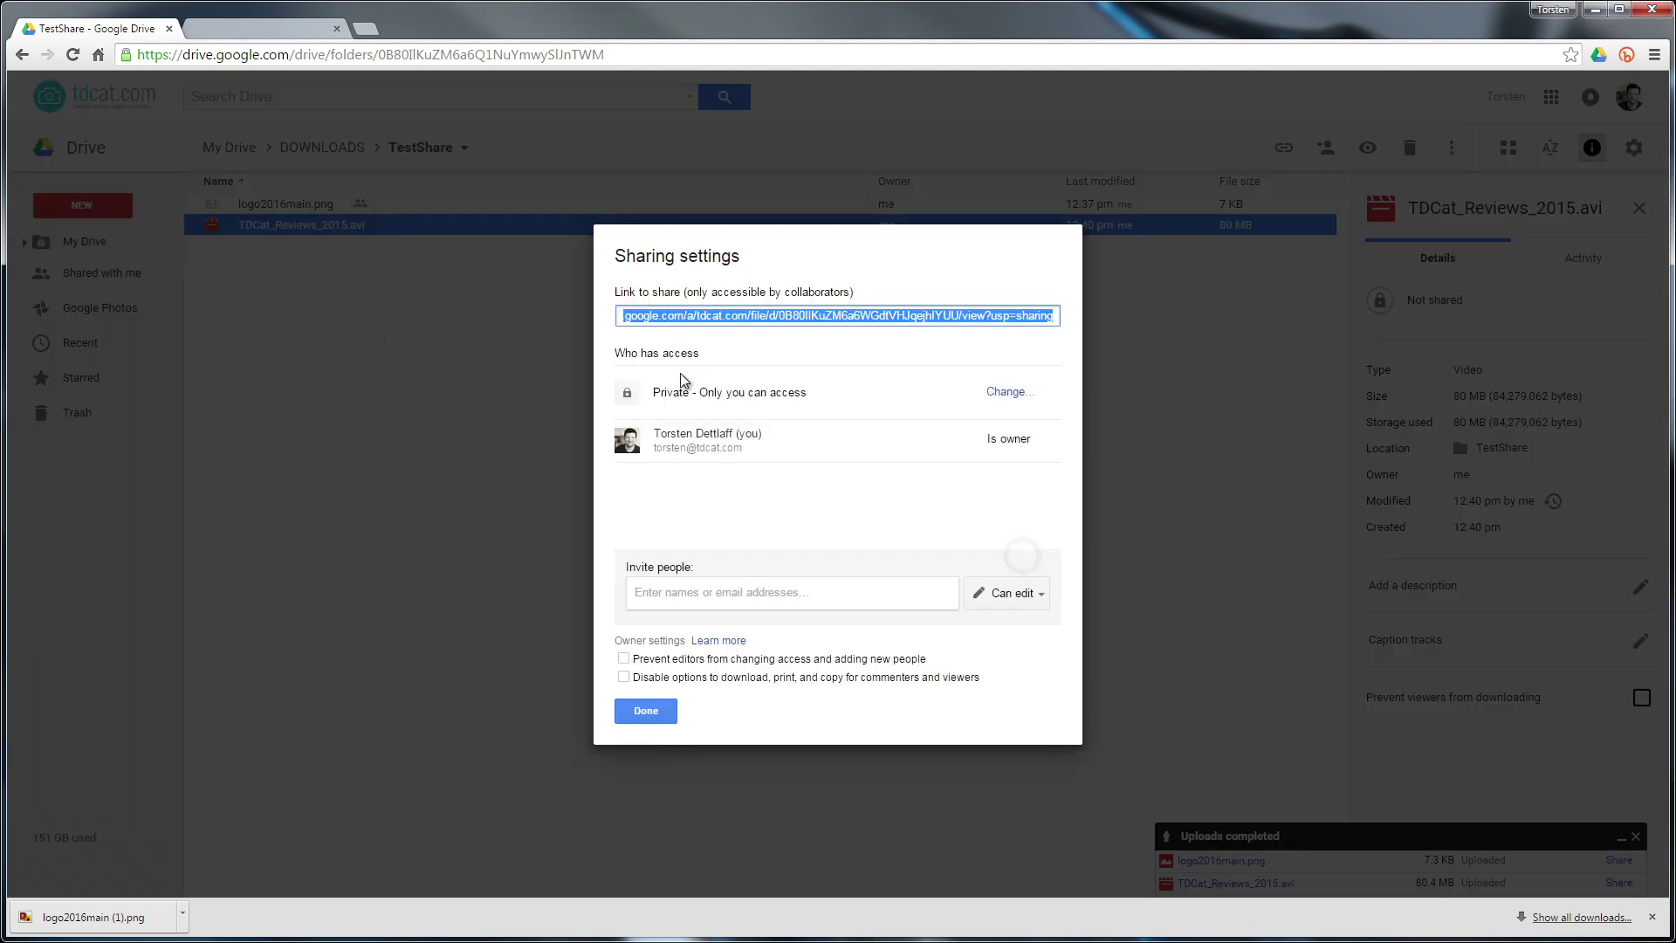
click(1004, 395)
click(648, 363)
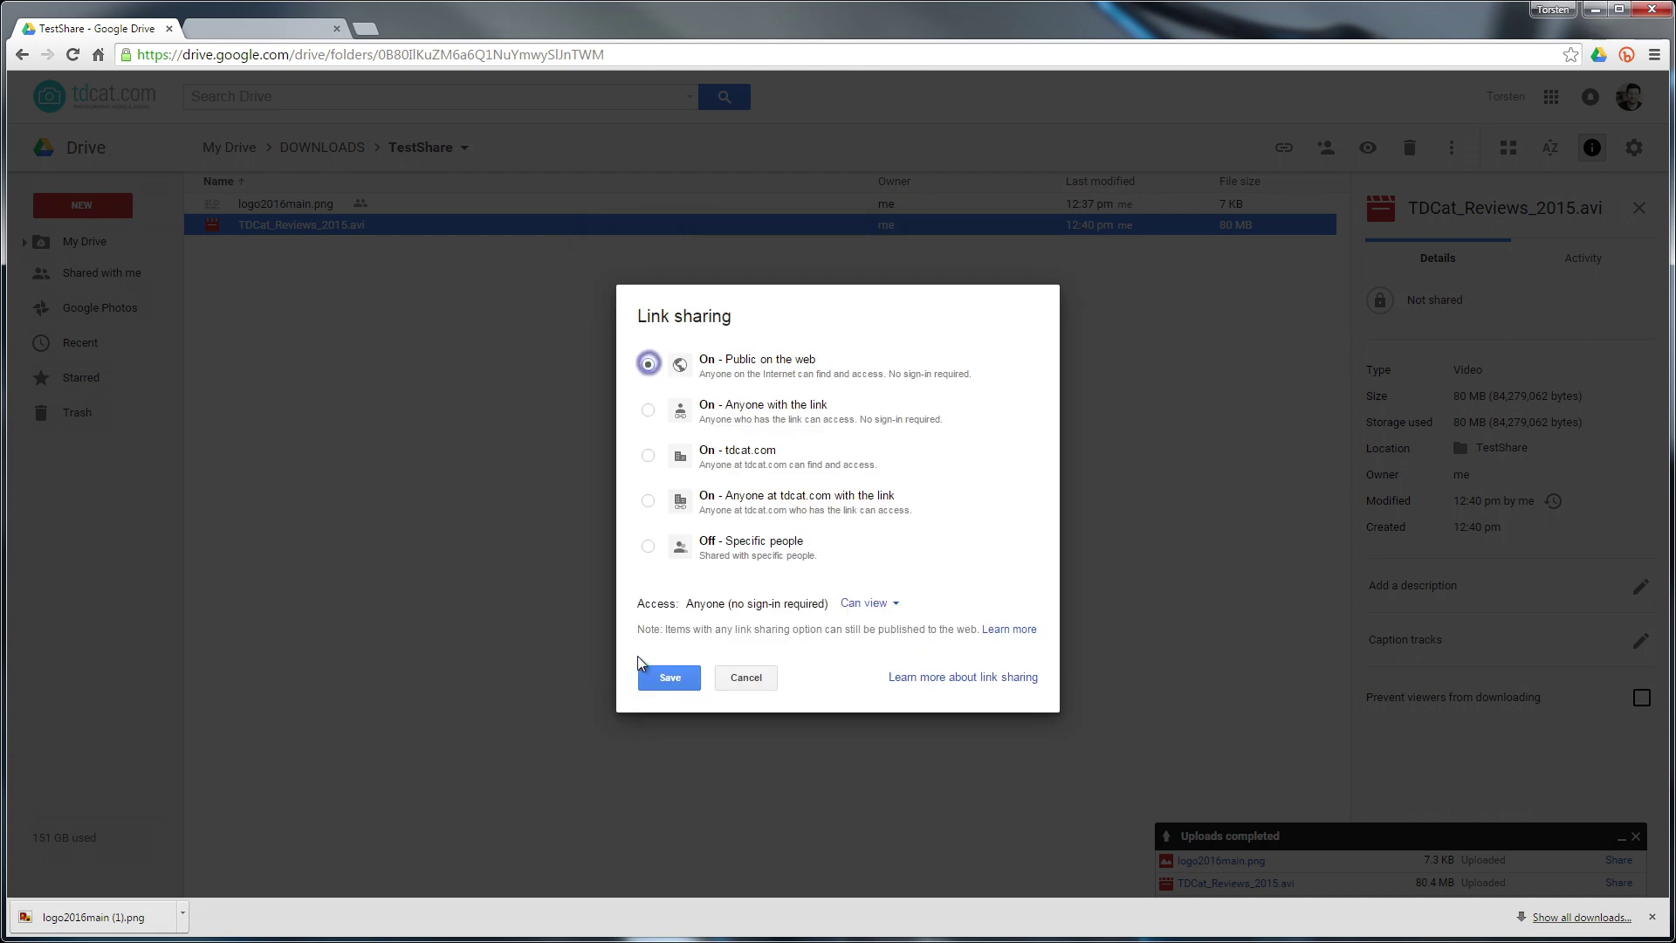
click(651, 675)
click(643, 707)
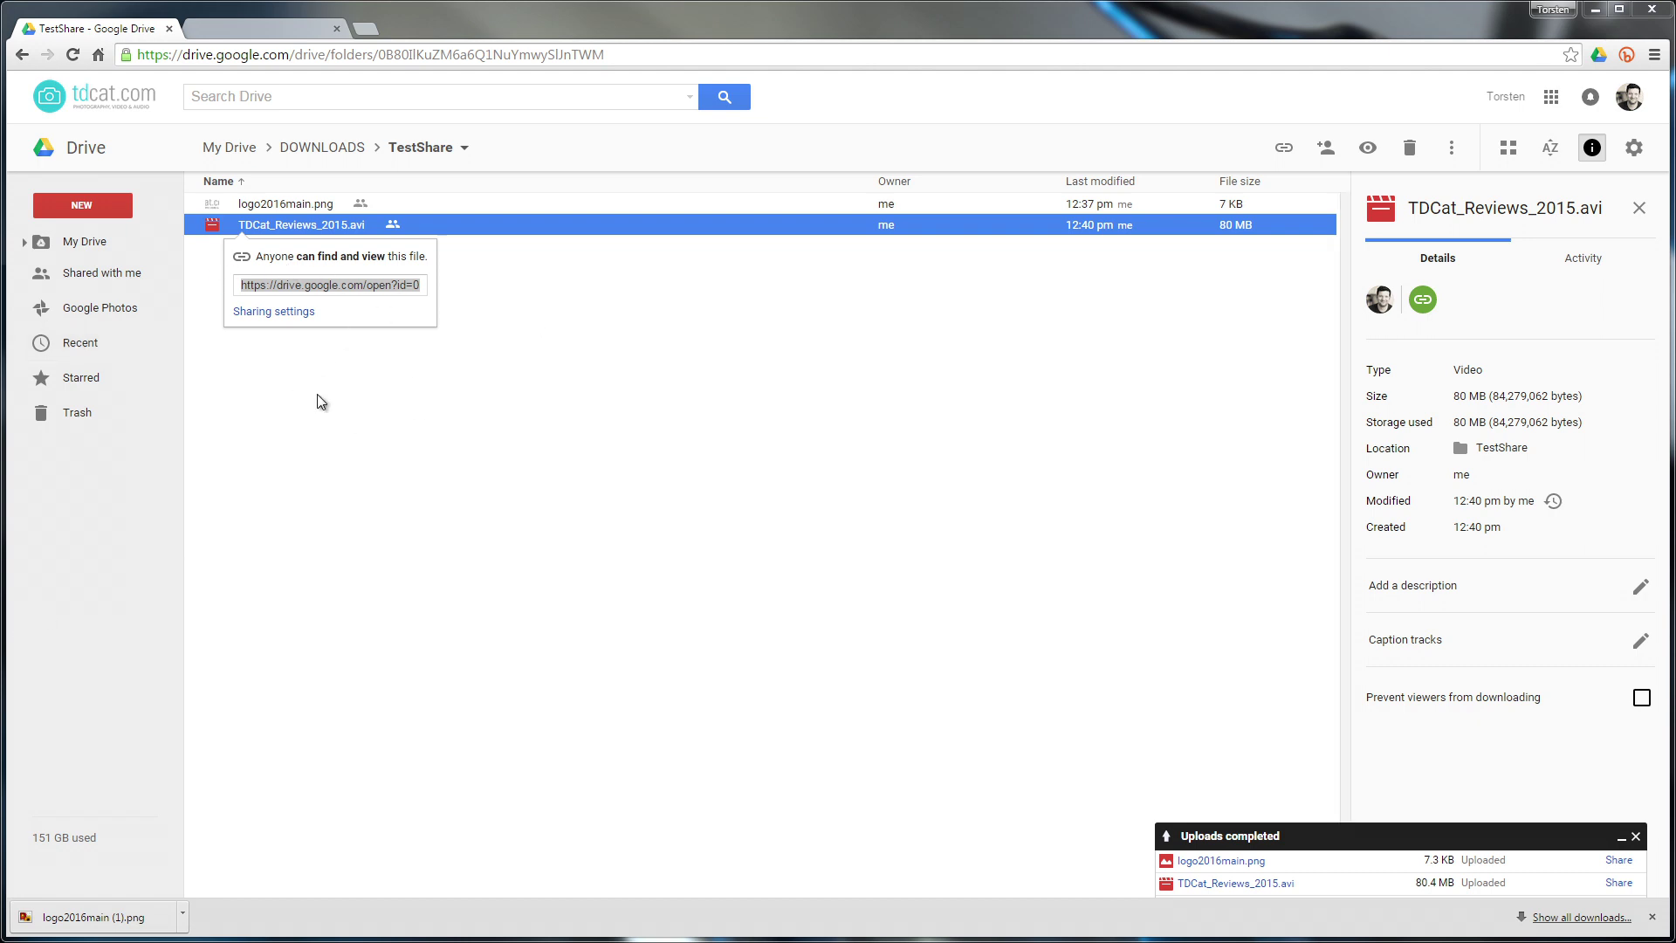
click(625, 52)
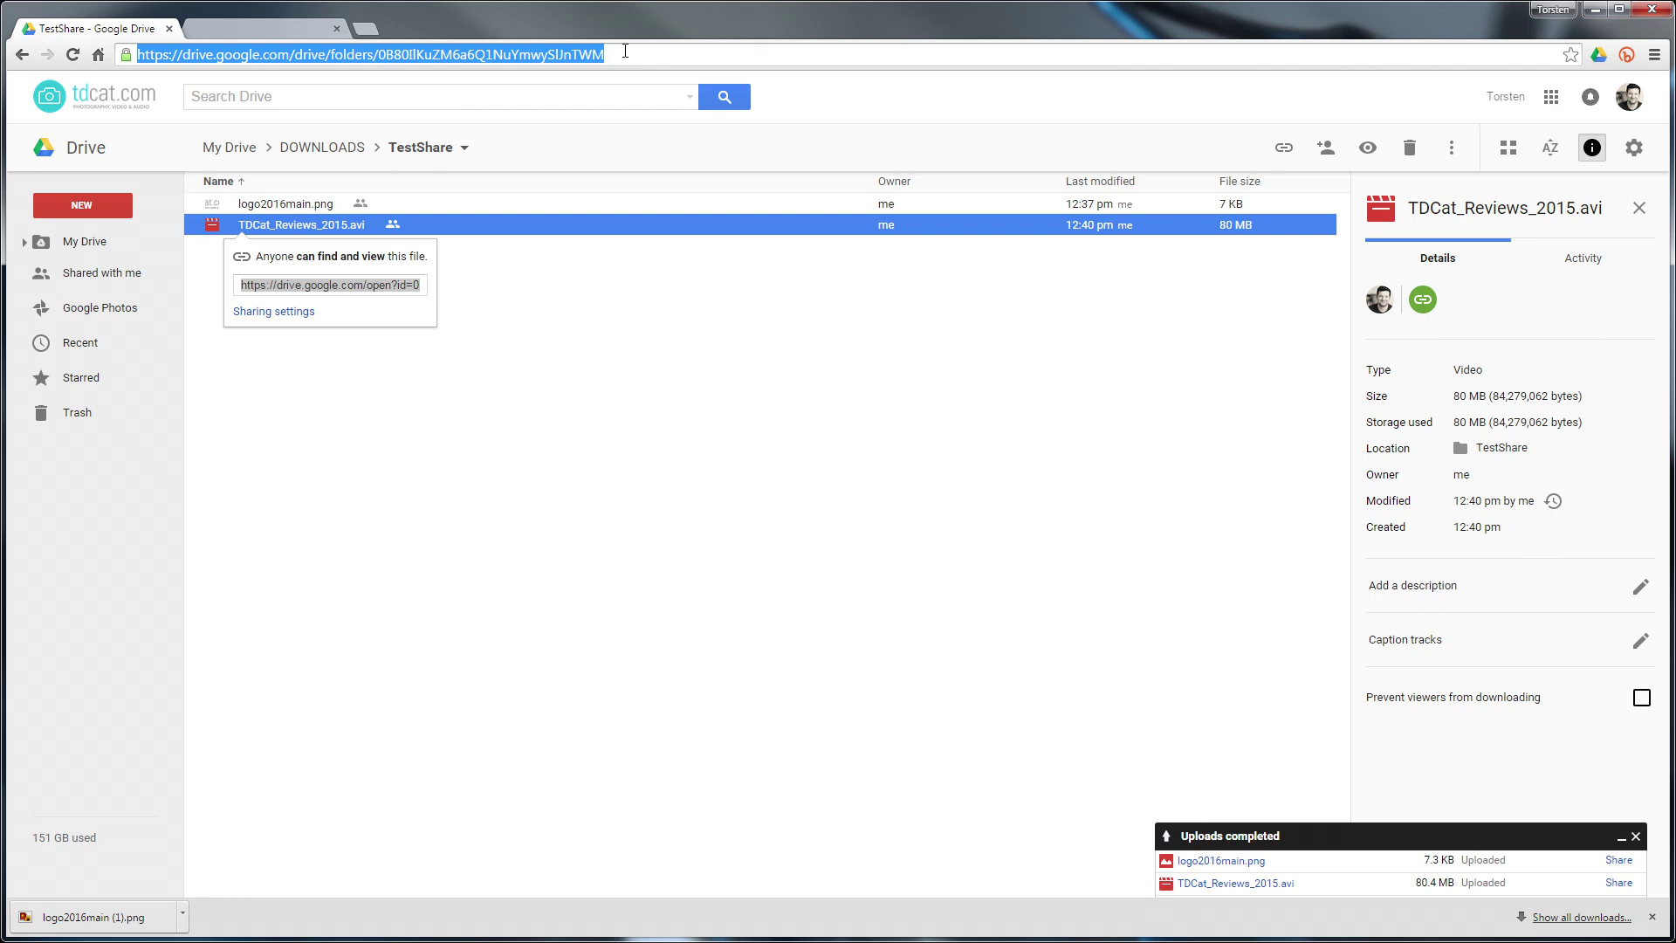
Load drive.google.com/uc?export=download&id= followed by the video's pasted file ID
text(drive.)
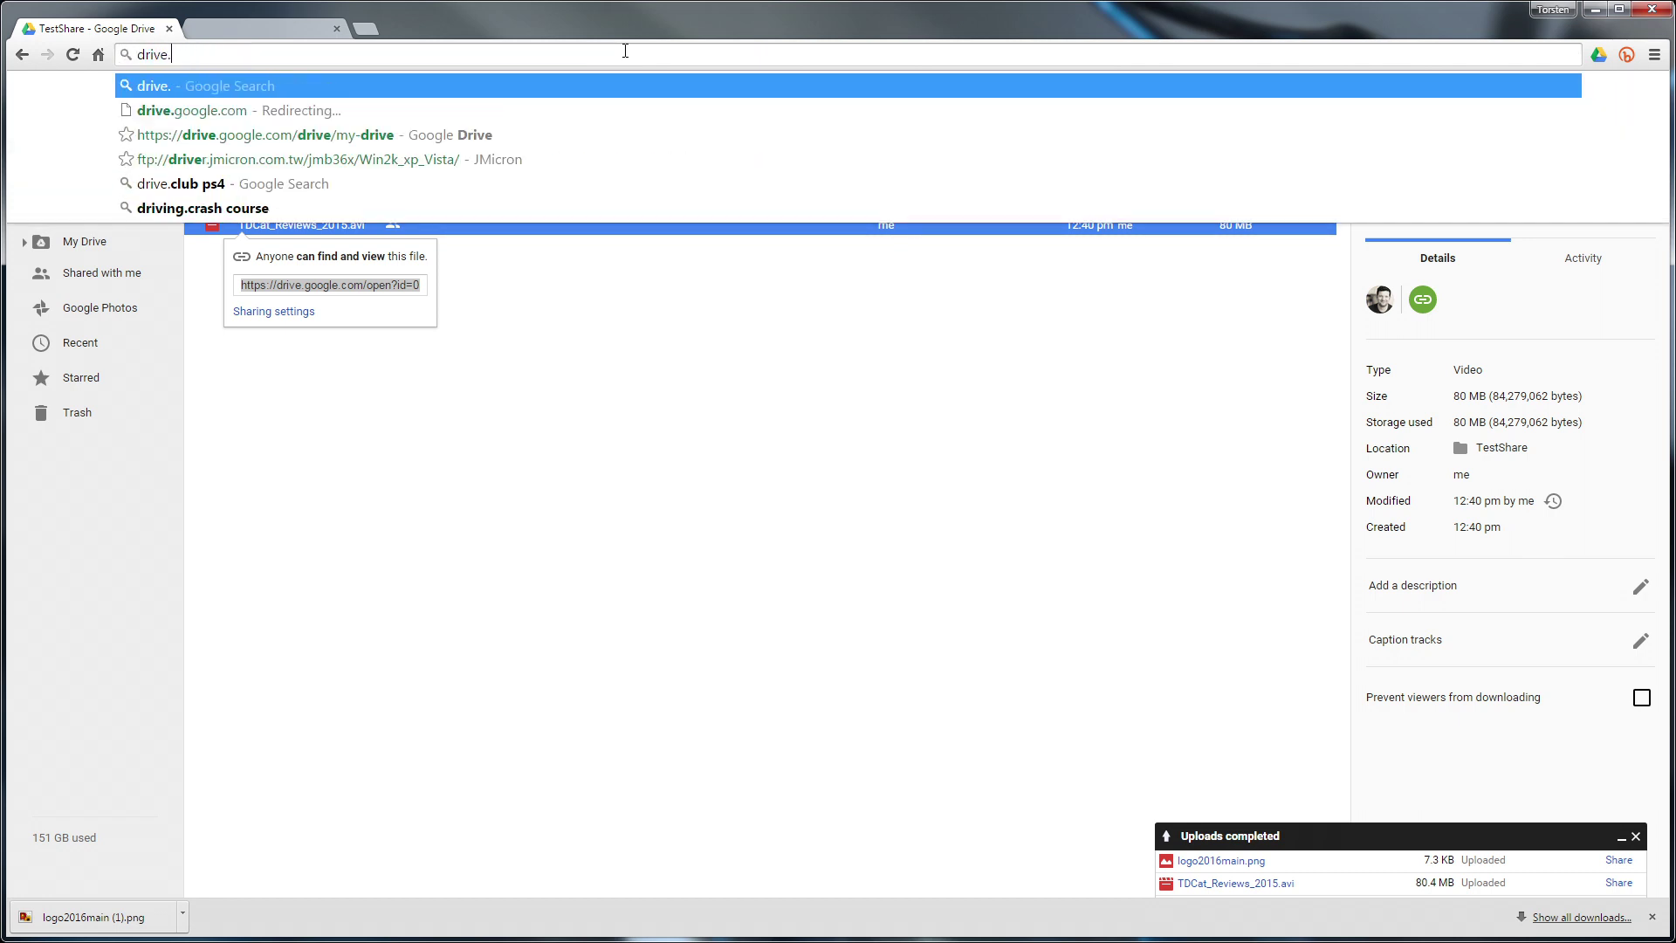
text(google.com)
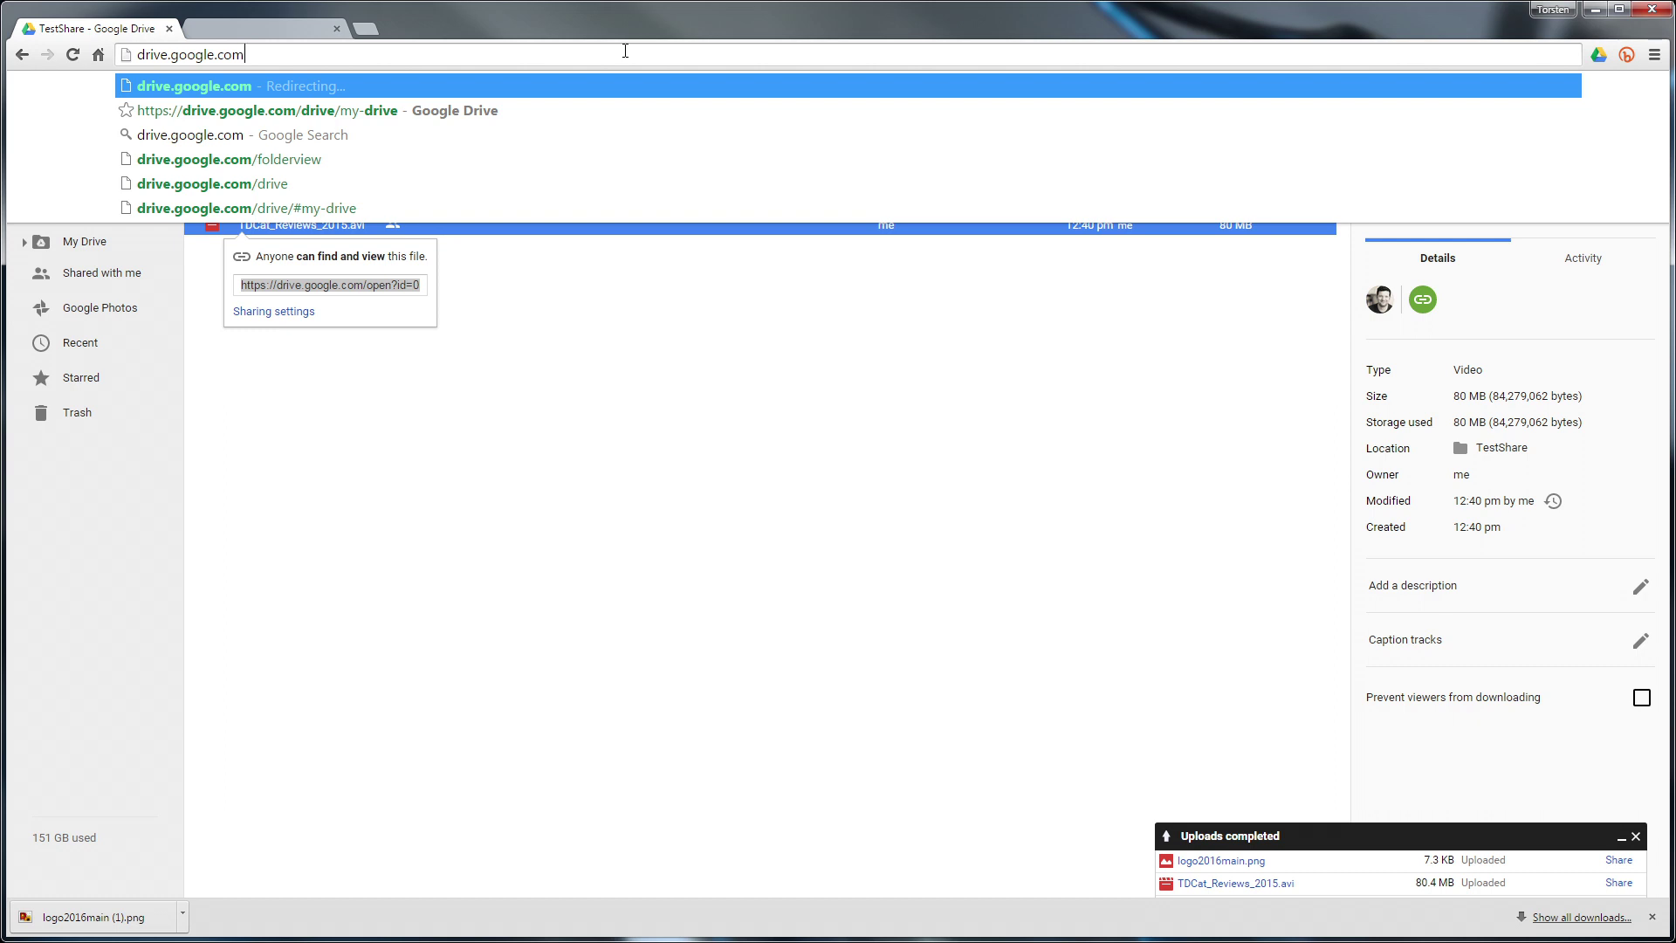
text(/uc)
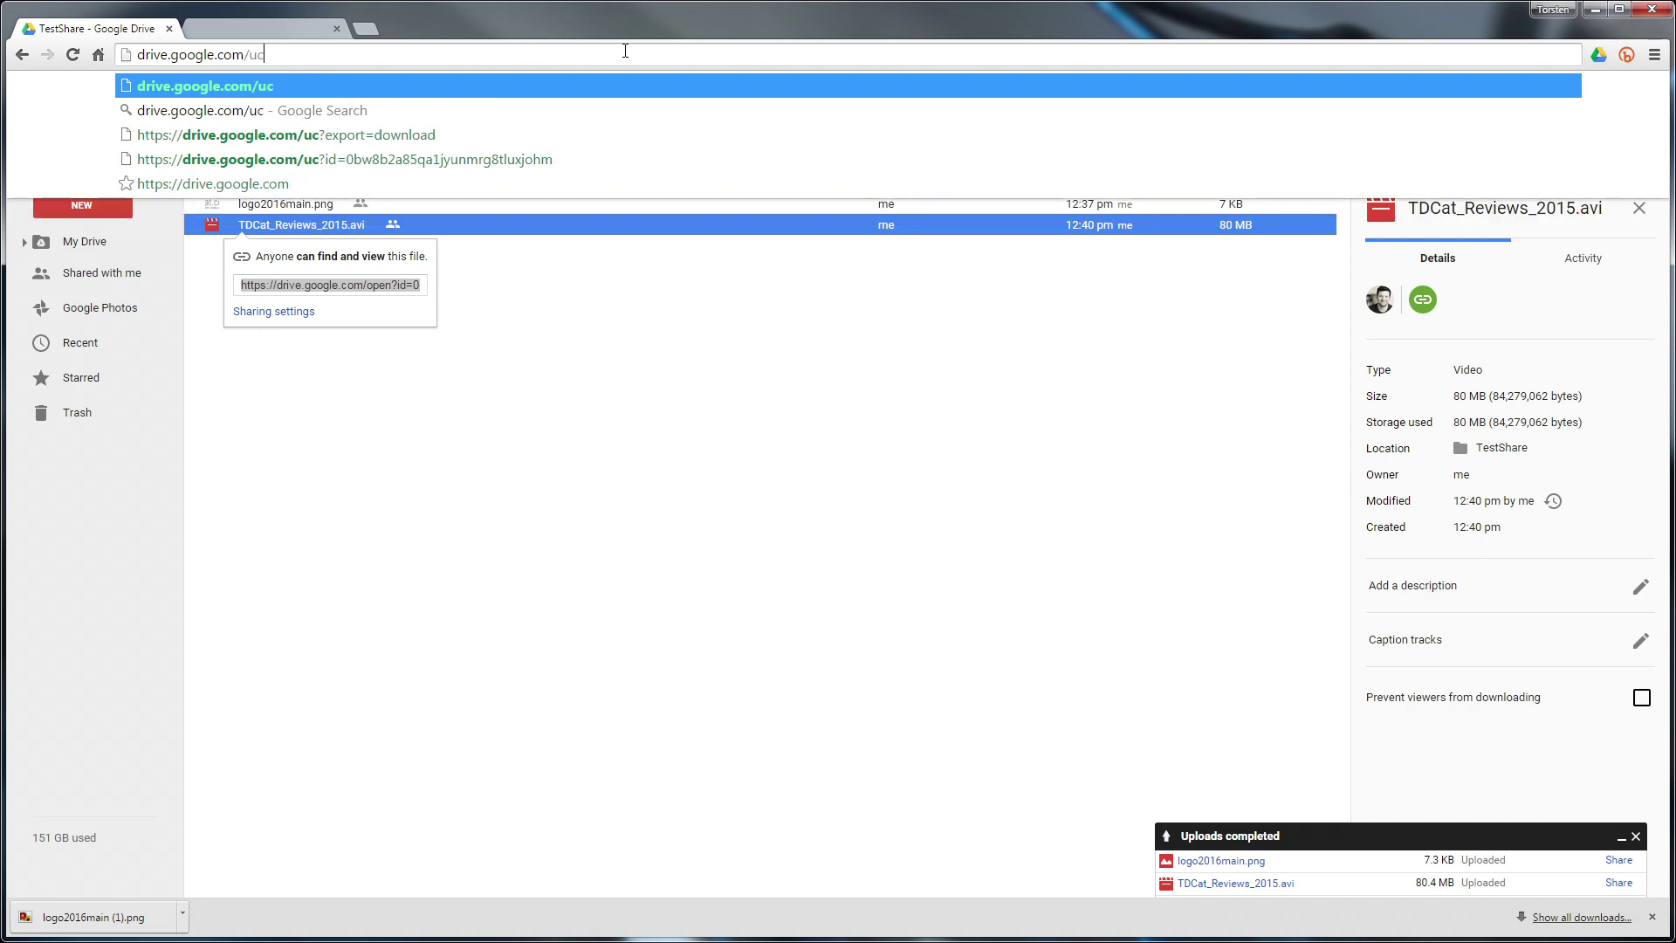
text(?export-)
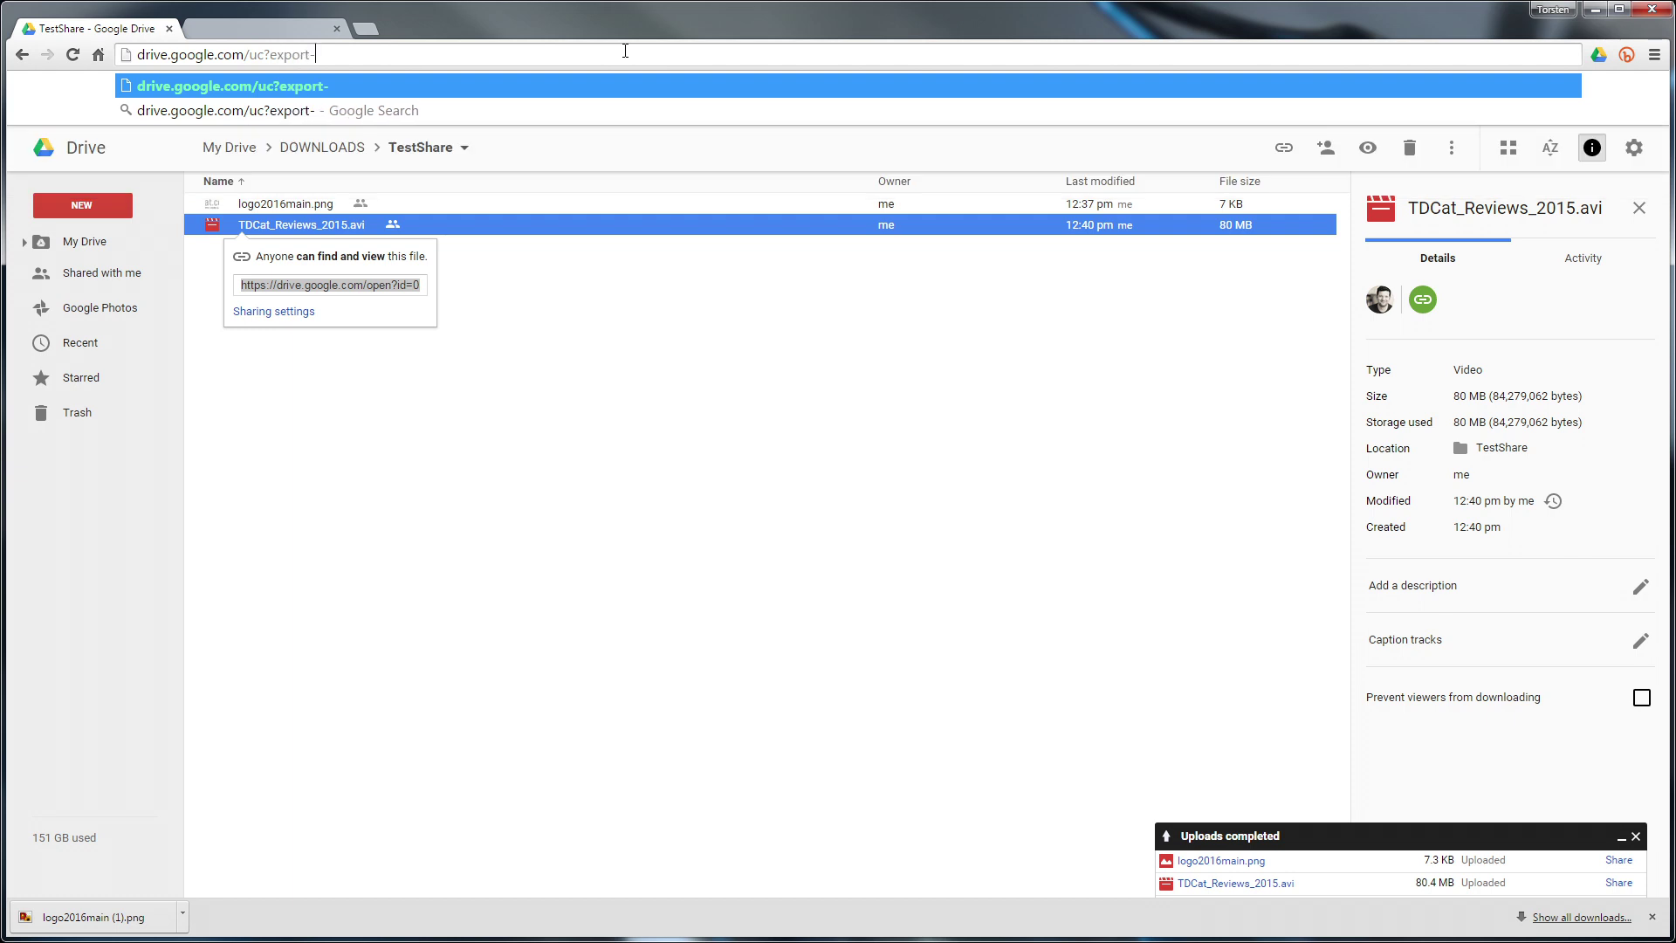
key(BackSpace)
text(=download)
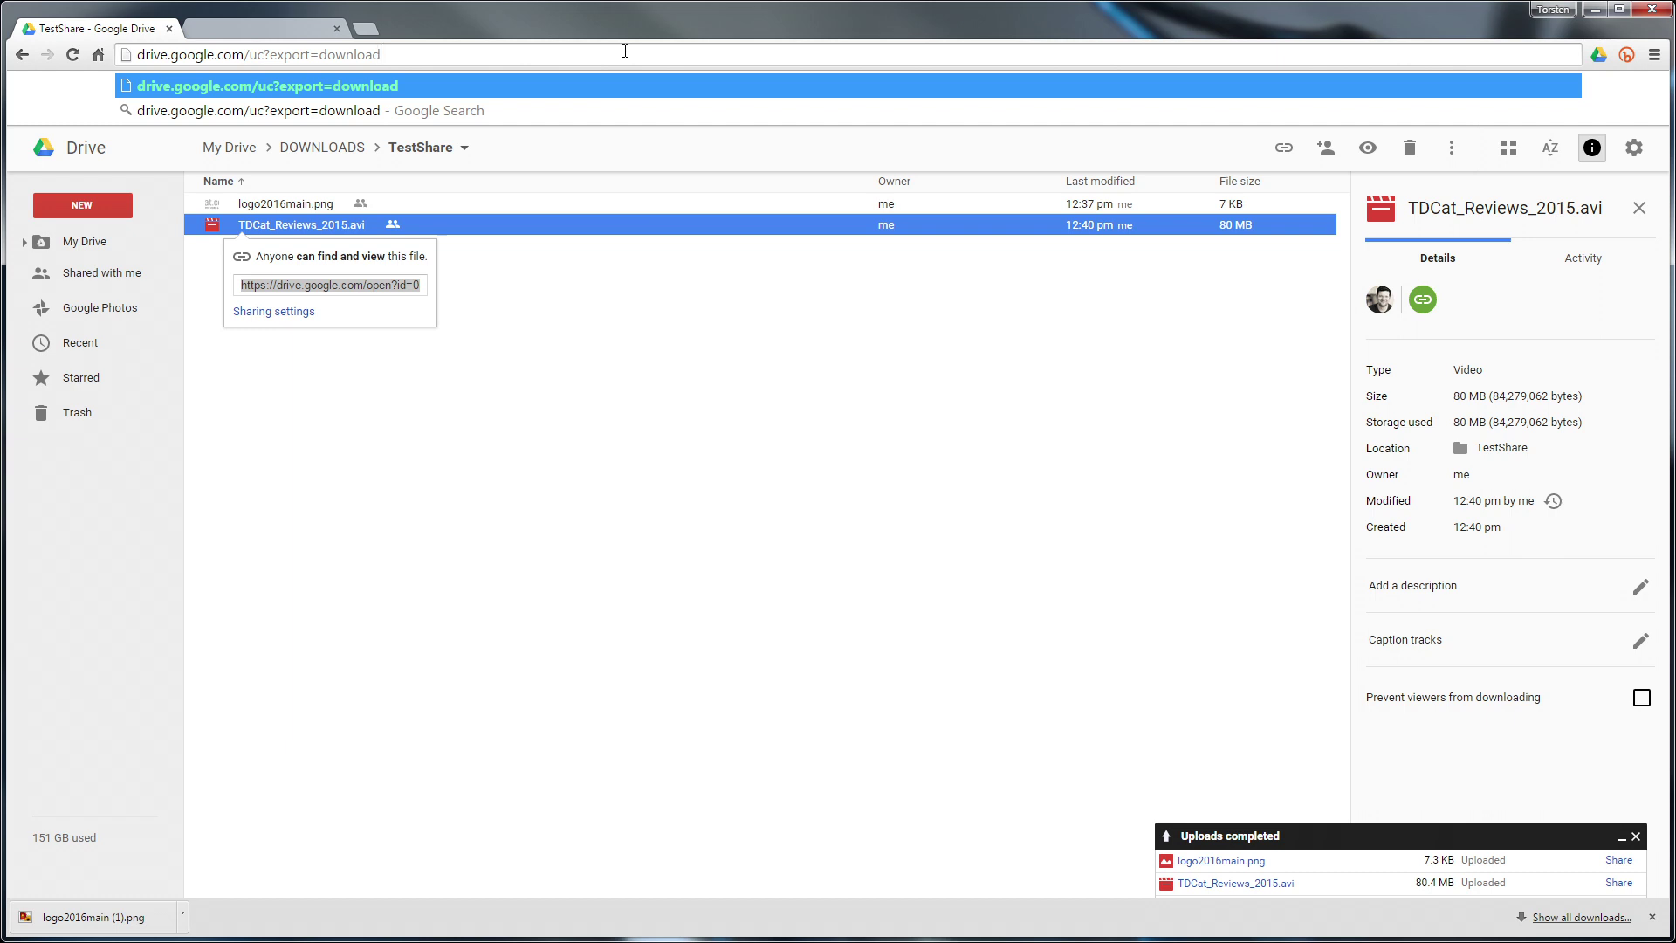
text(&id=)
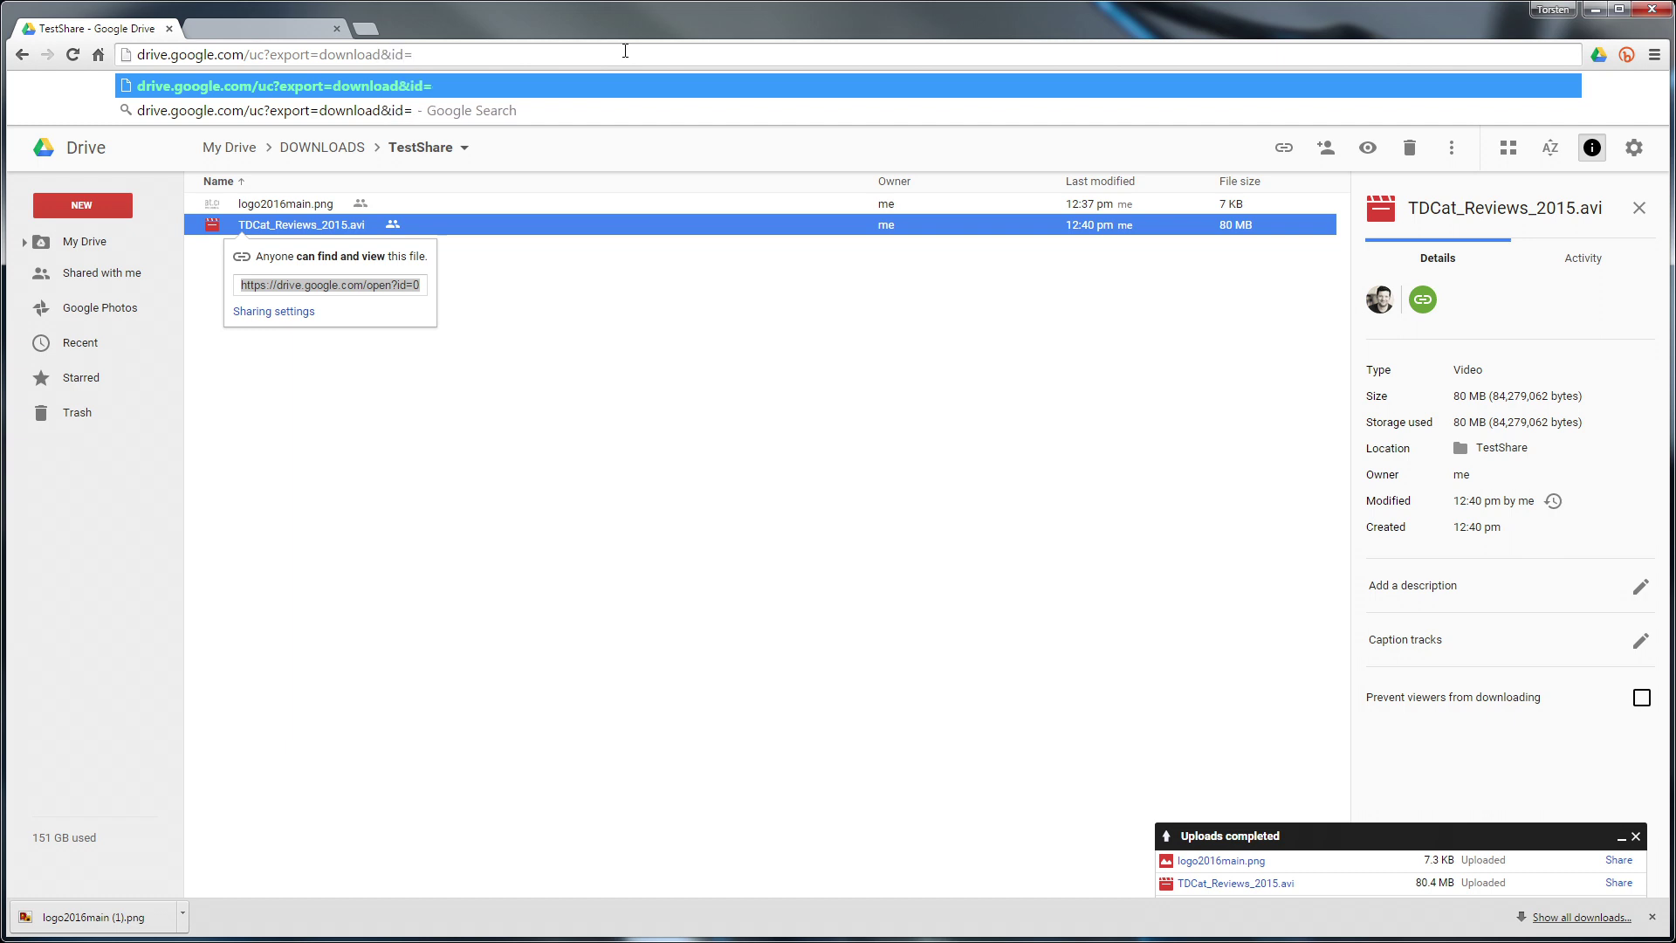
key(alt+Tab)
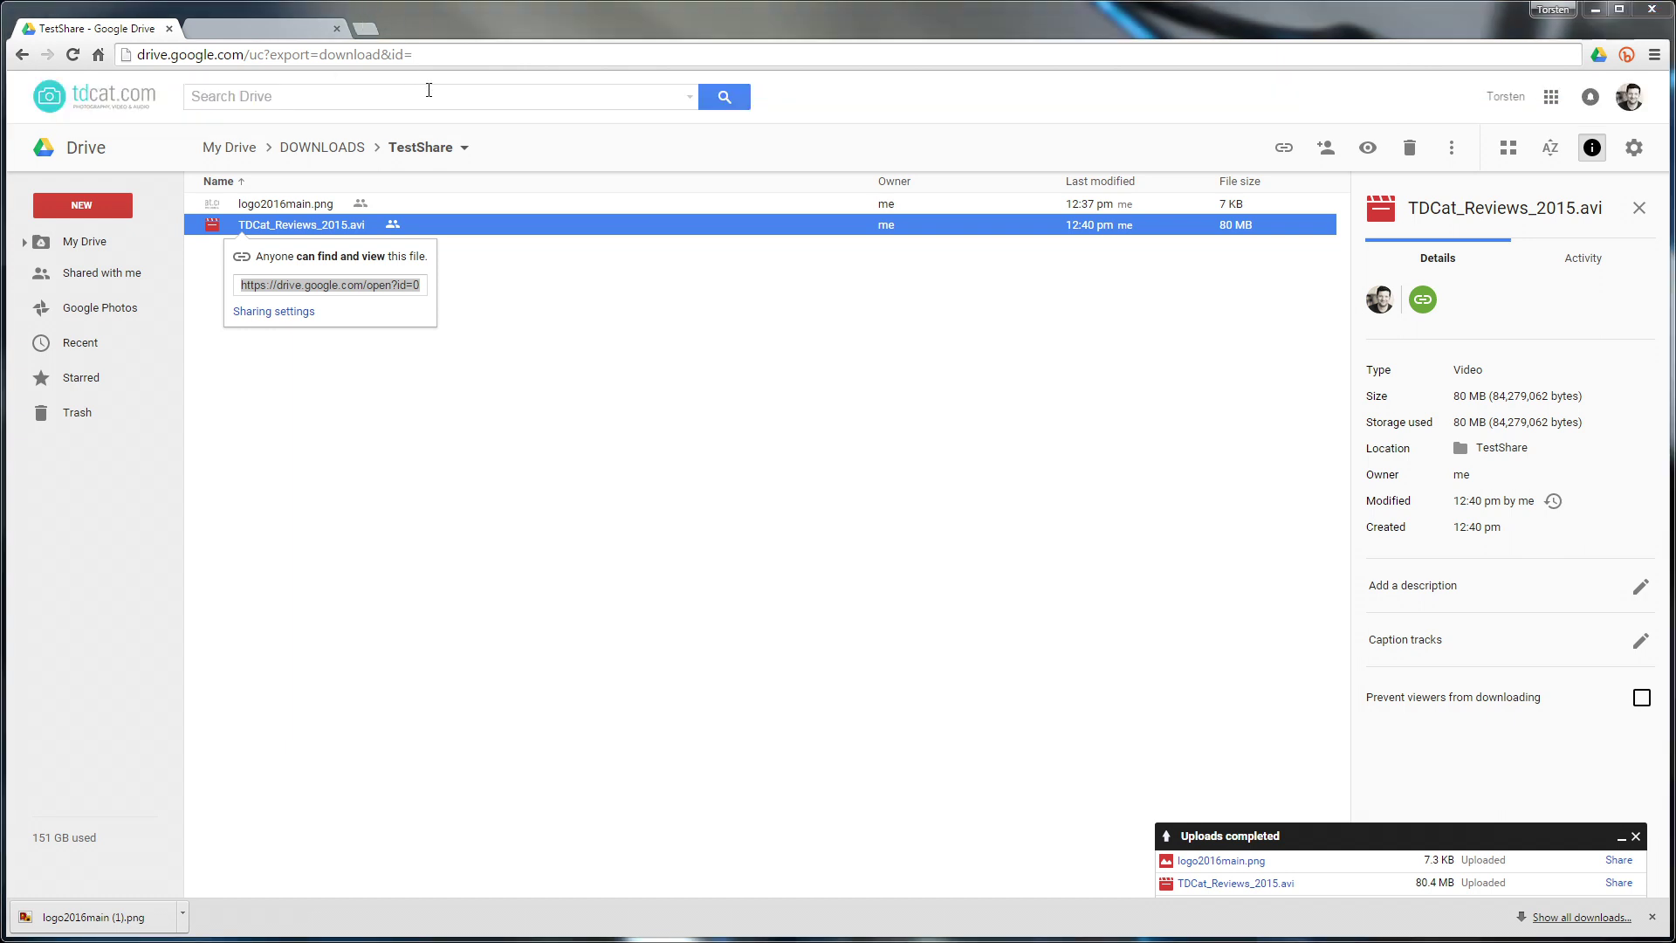
click(450, 54)
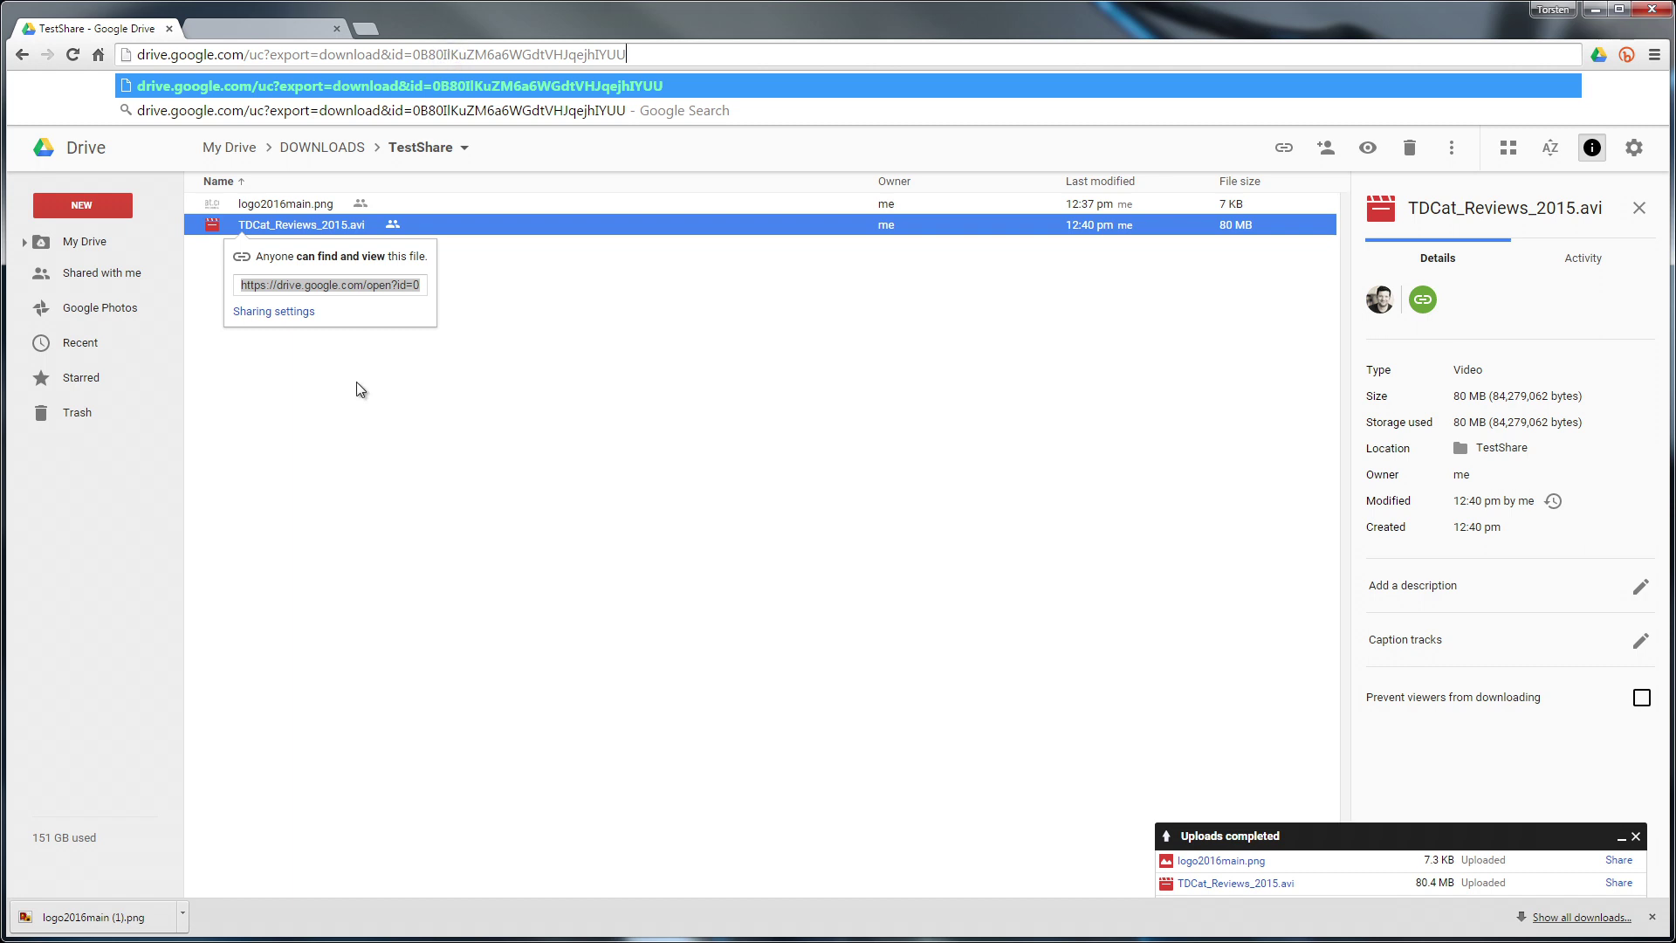
key(Return)
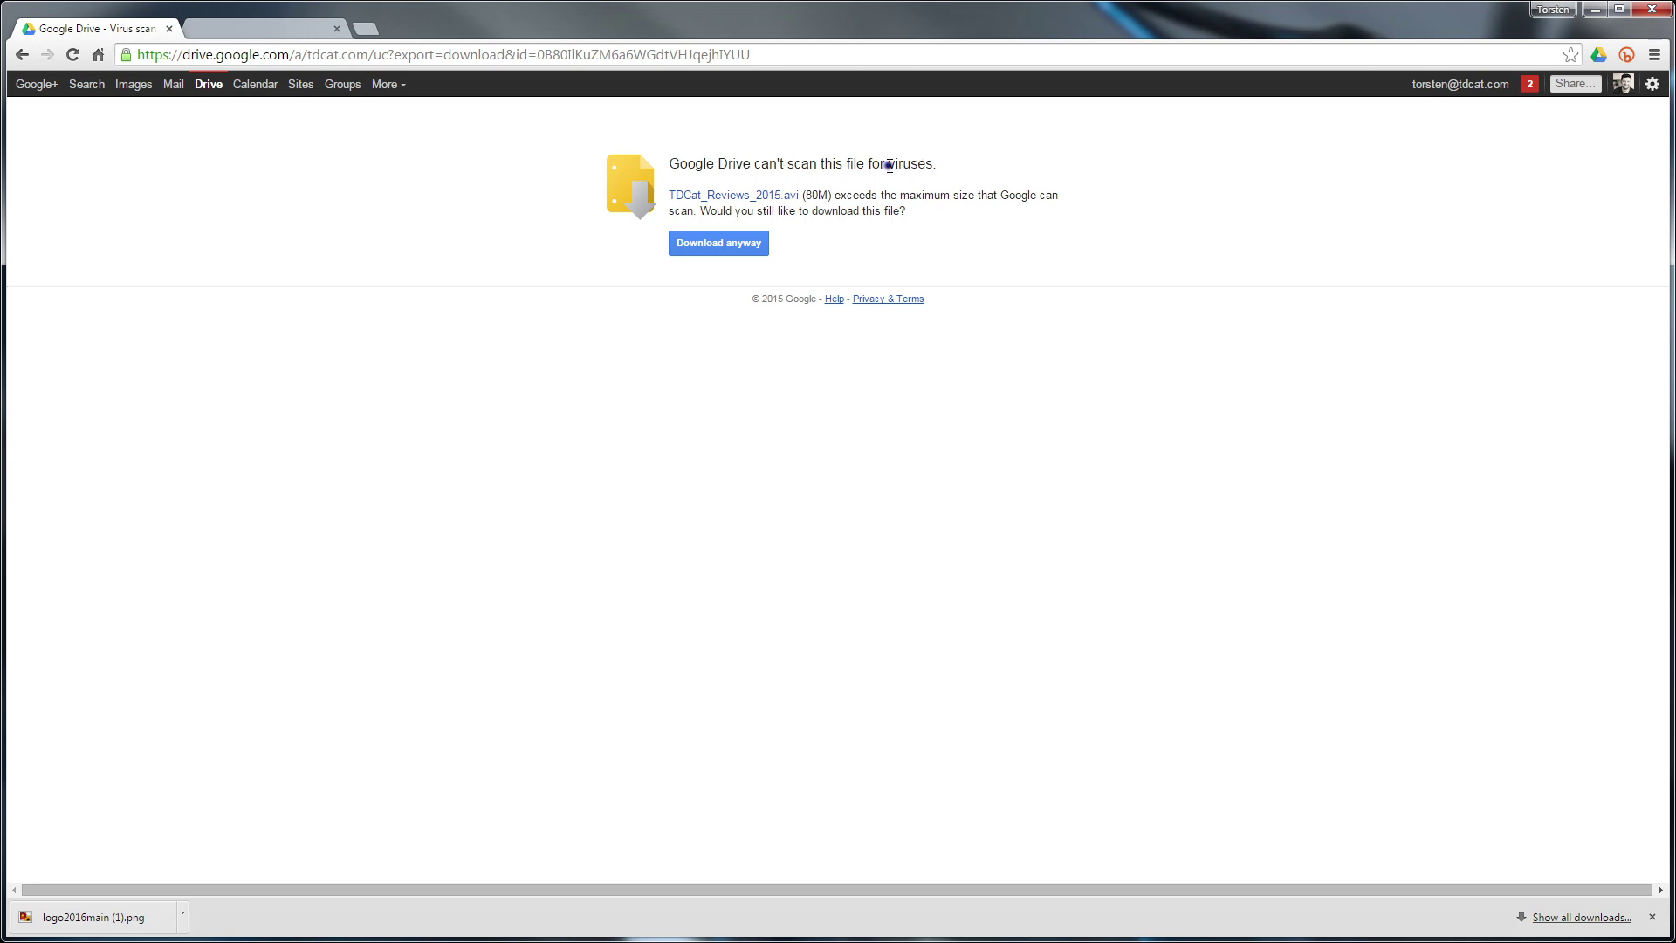
drag(887, 164, 929, 164)
click(929, 164)
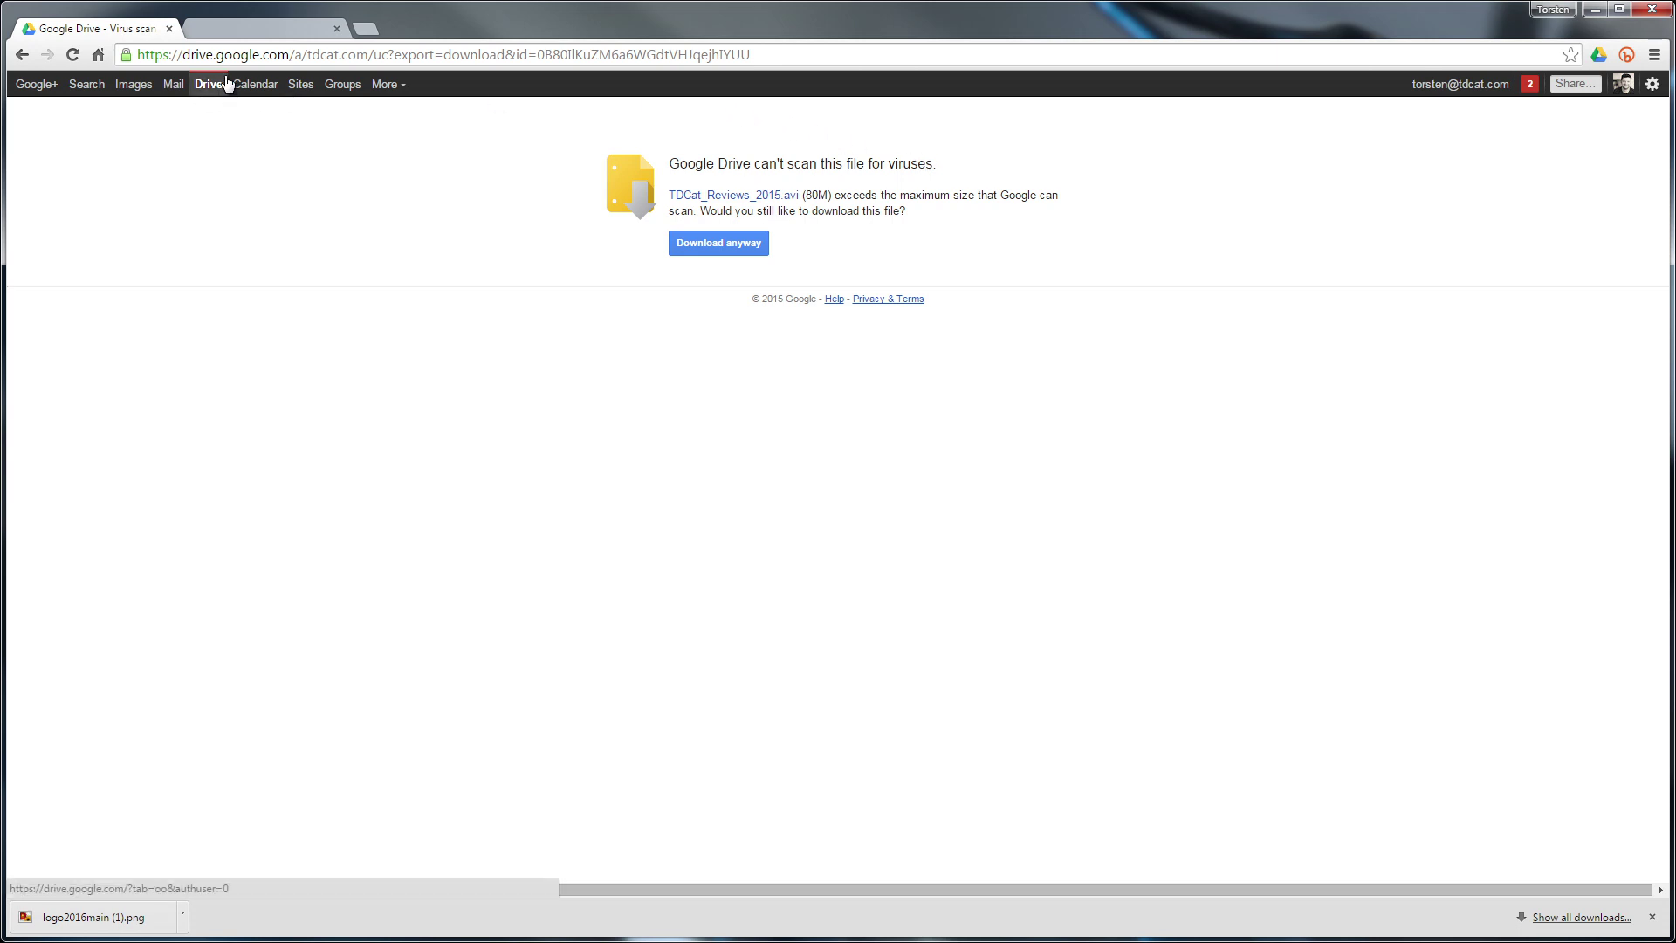
Navigate back to the DOWNLOADS folder and bring up the TestShare folder's context menu
click(24, 56)
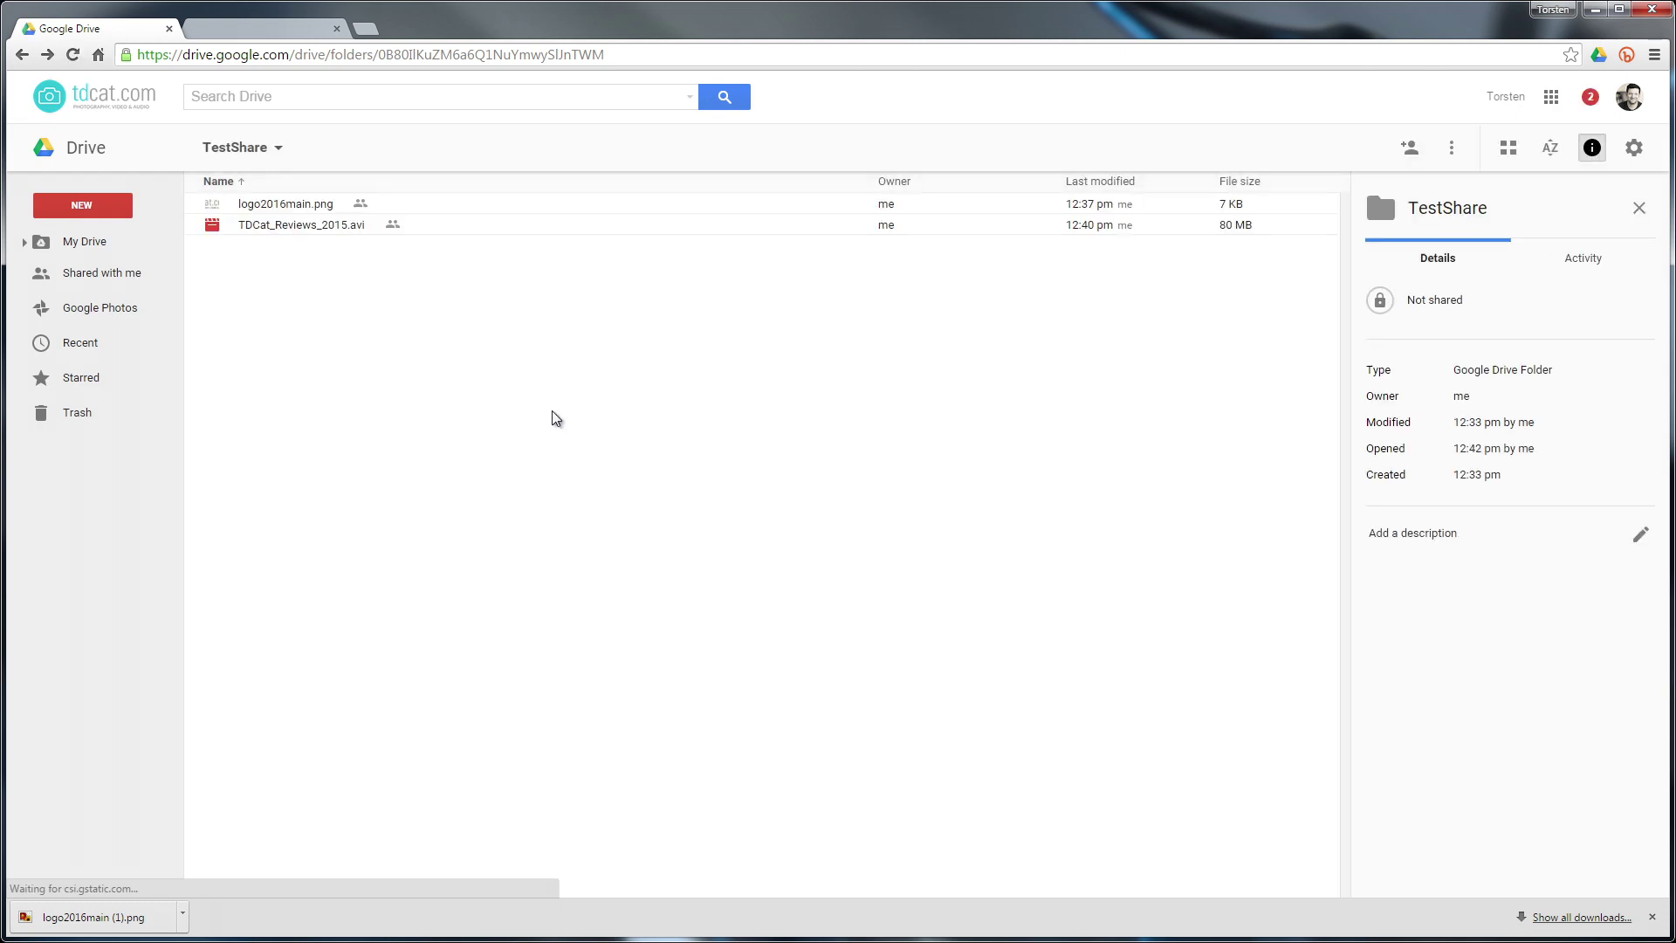
click(333, 280)
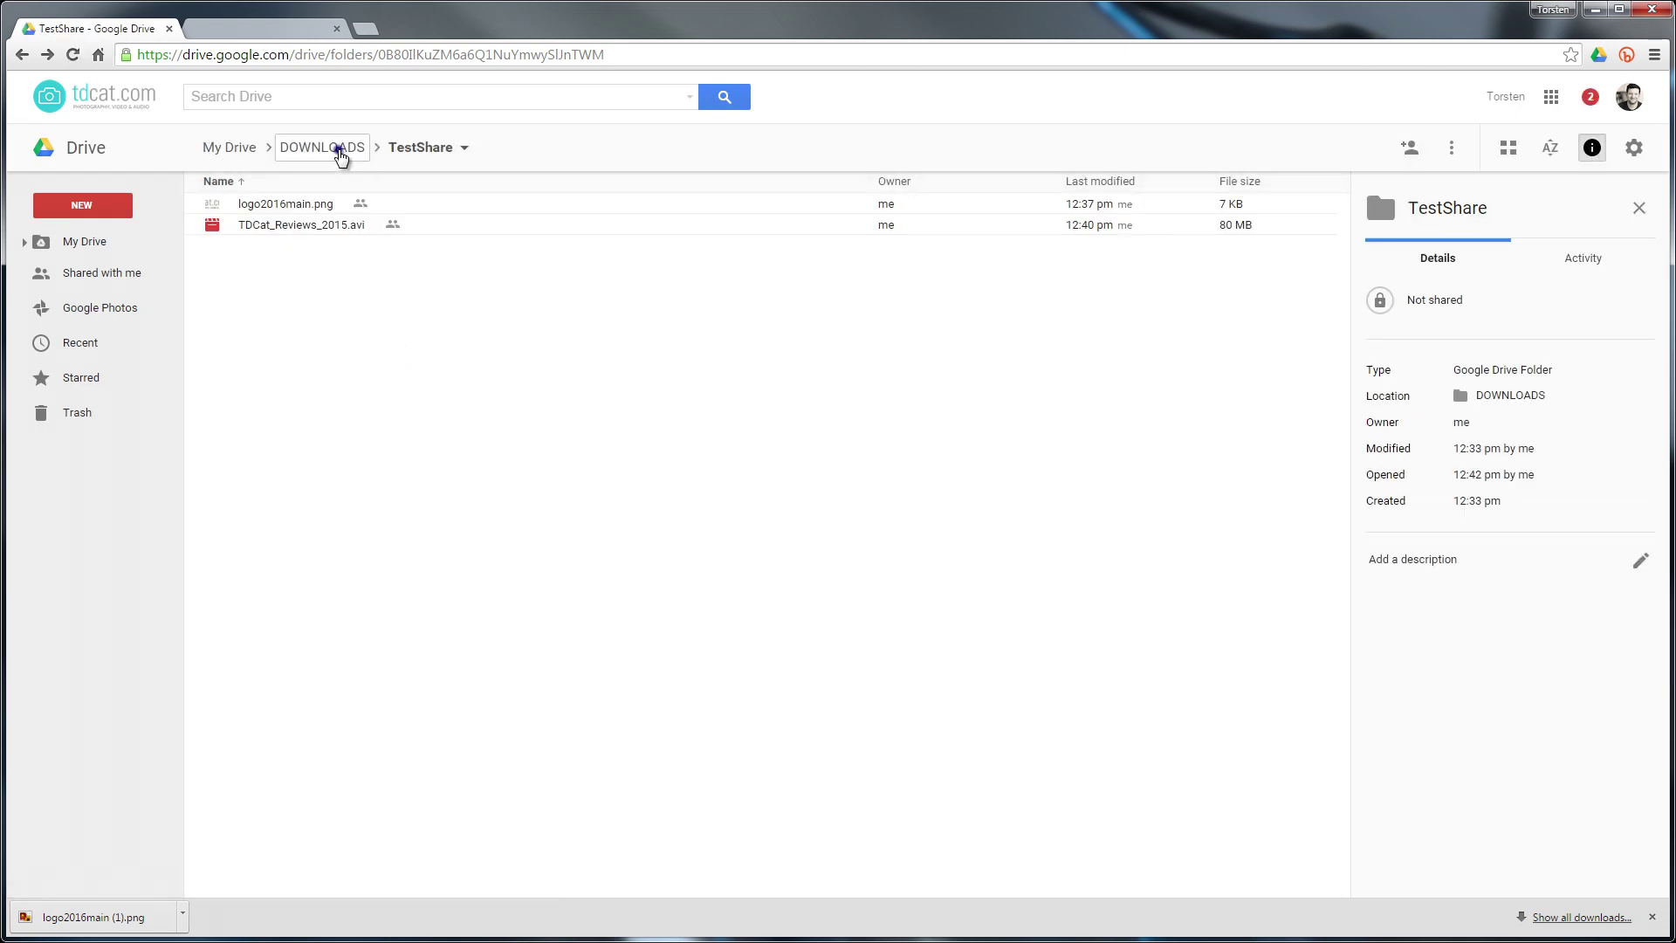
click(337, 147)
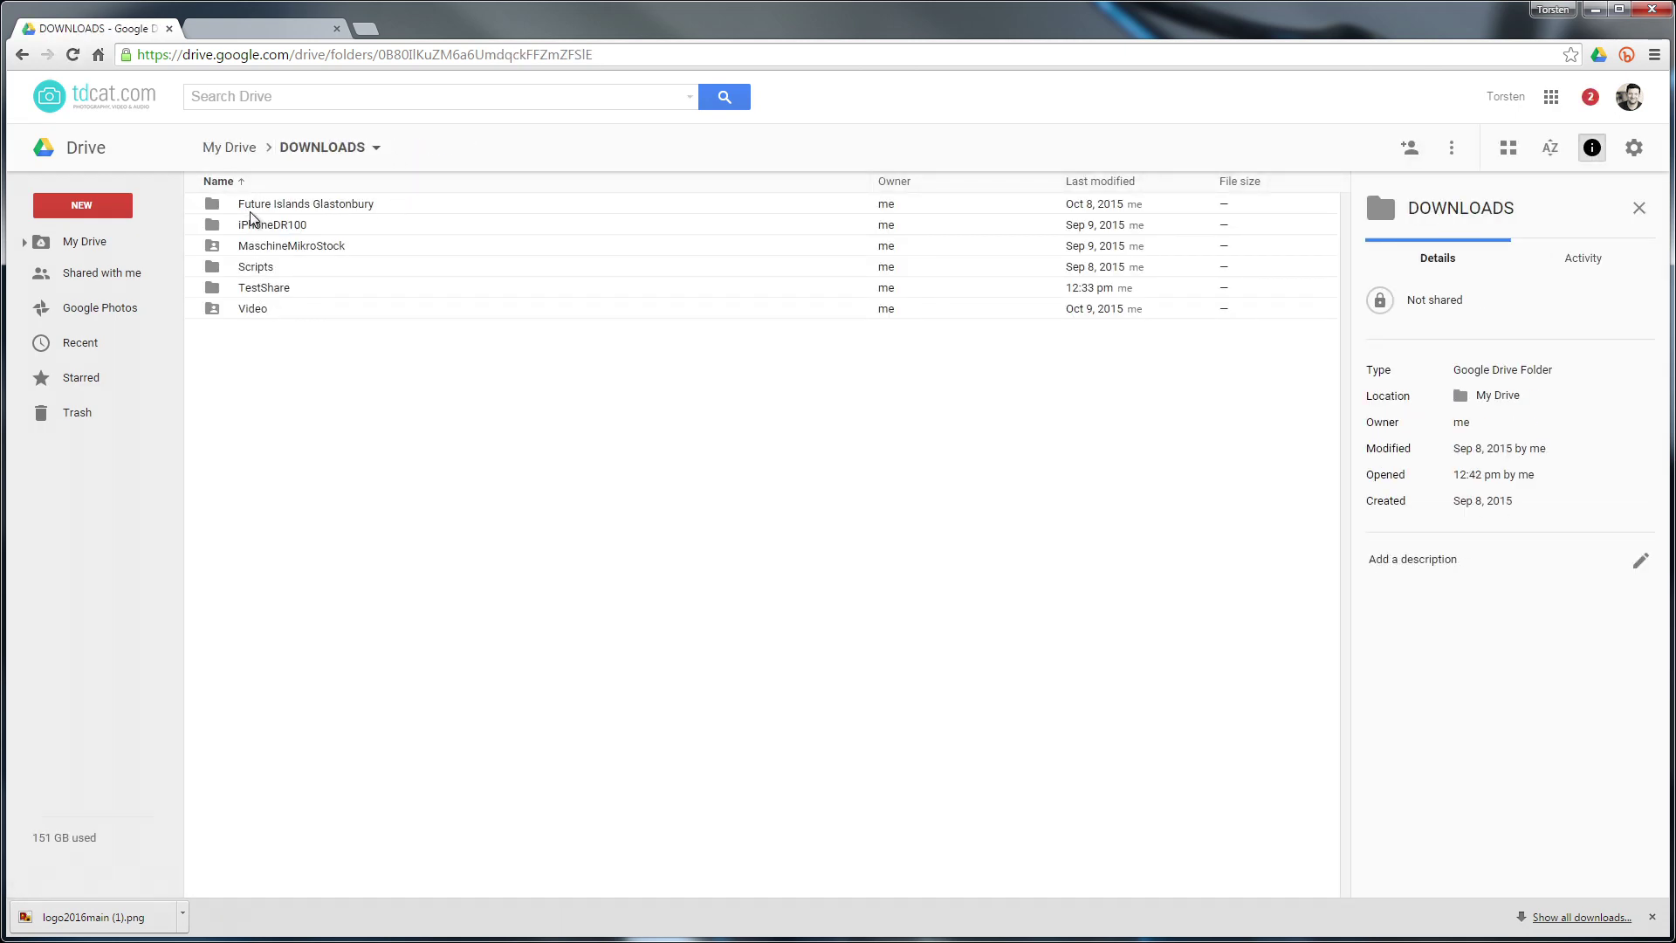
click(262, 288)
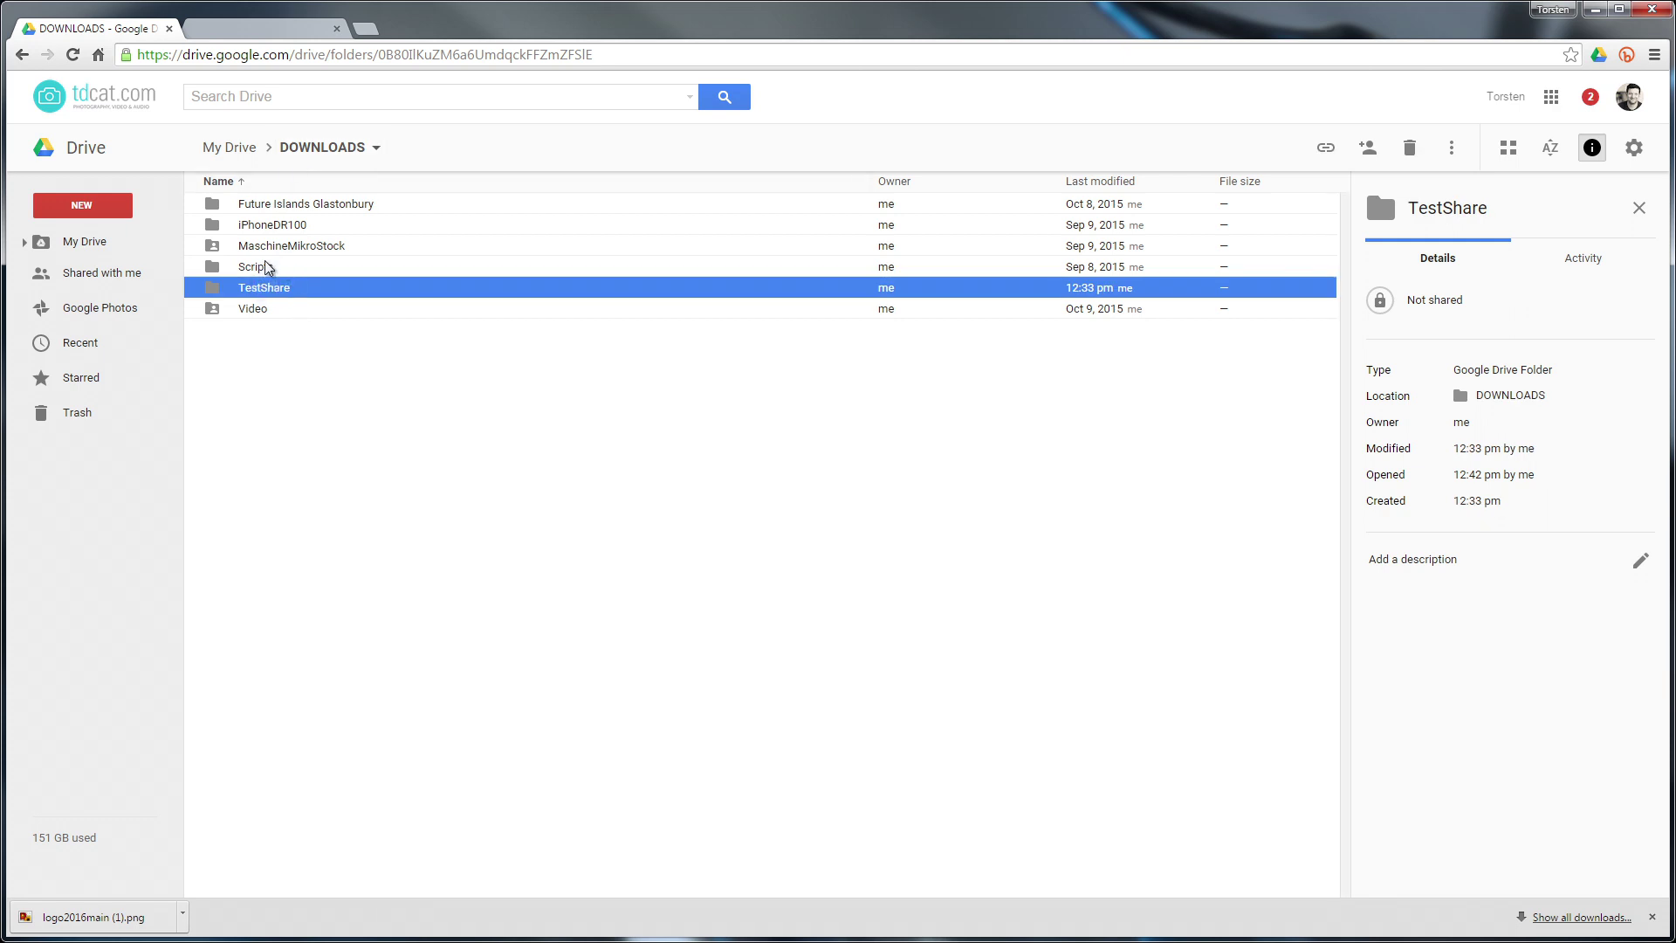
double_click(263, 289)
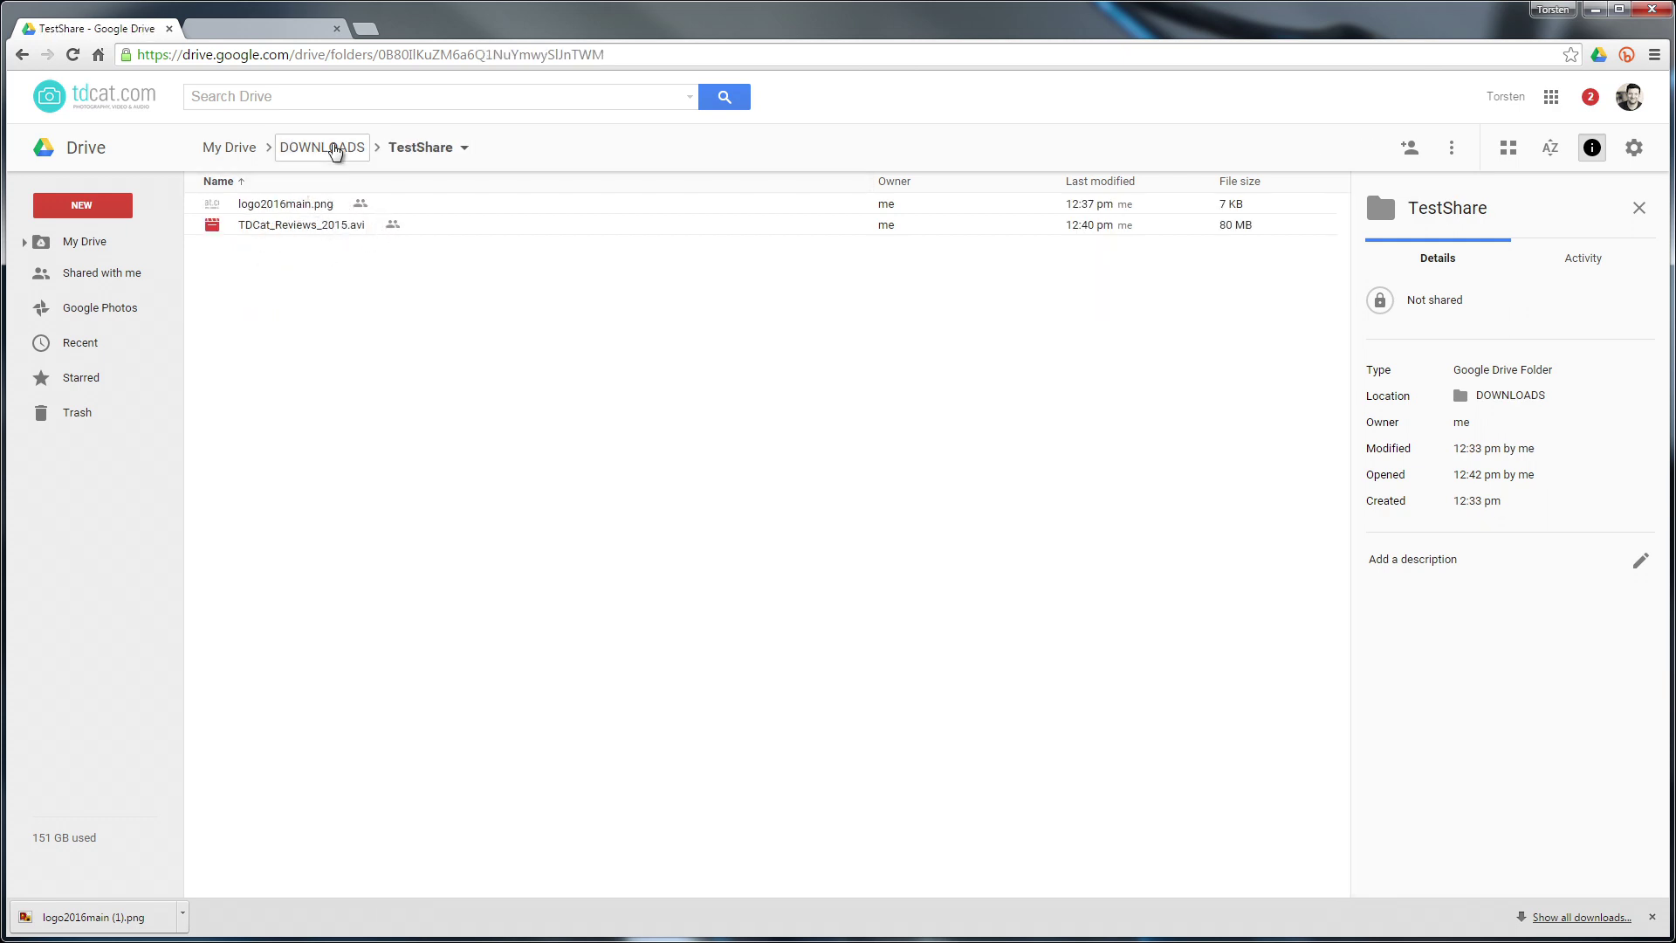
click(332, 145)
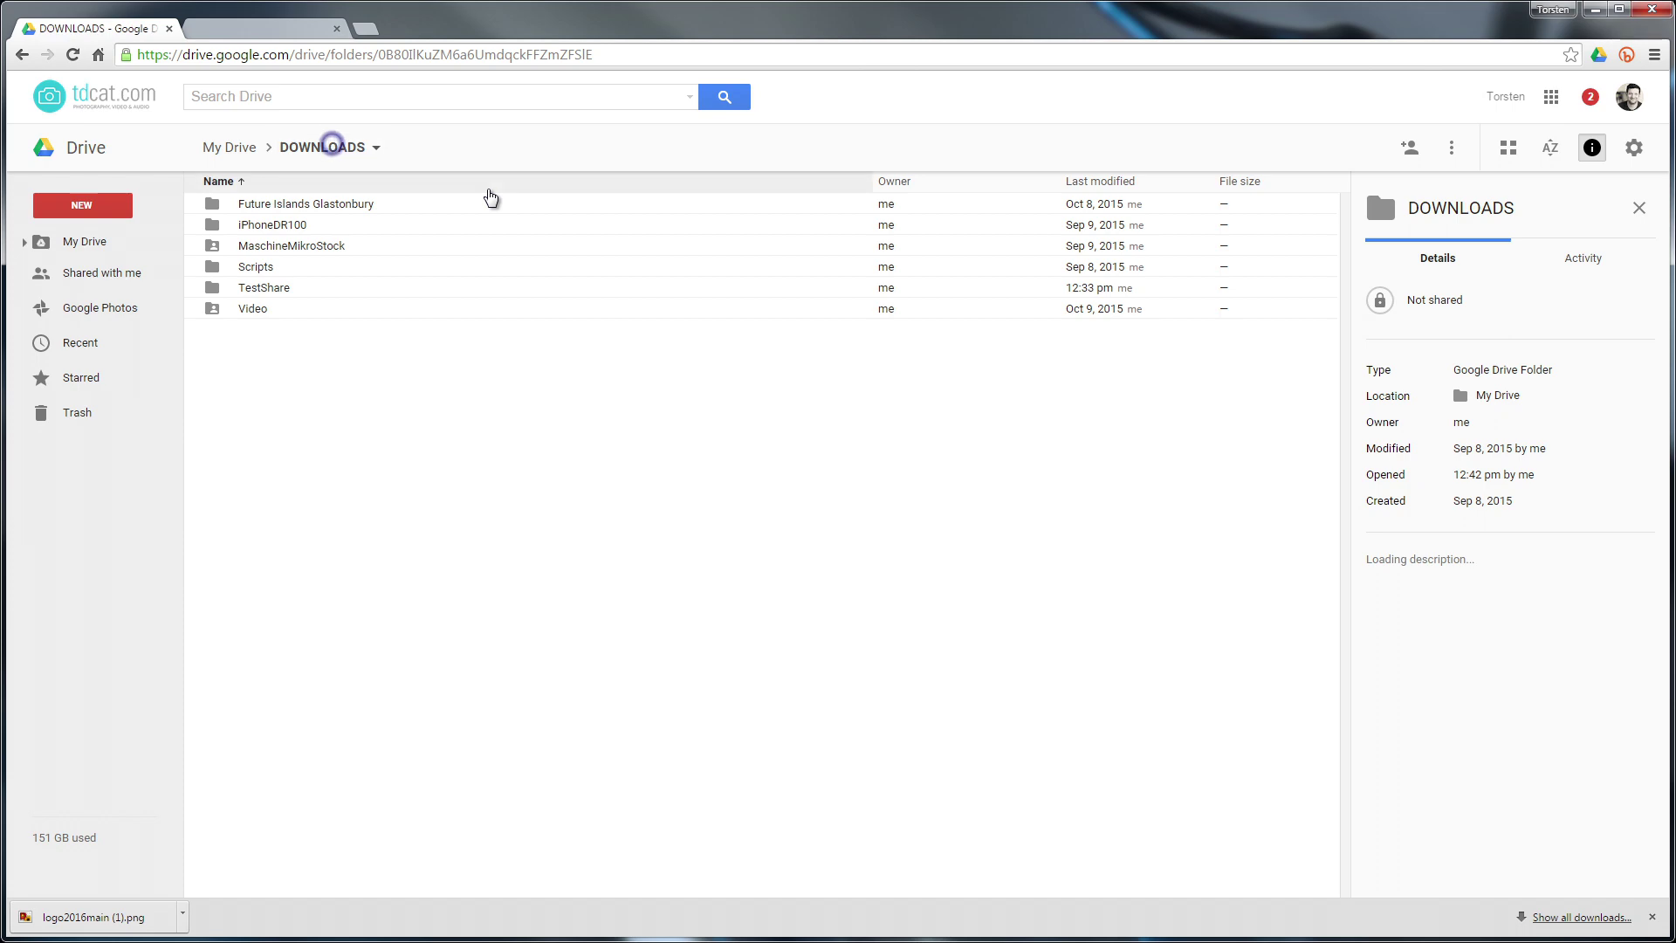
right_click(270, 291)
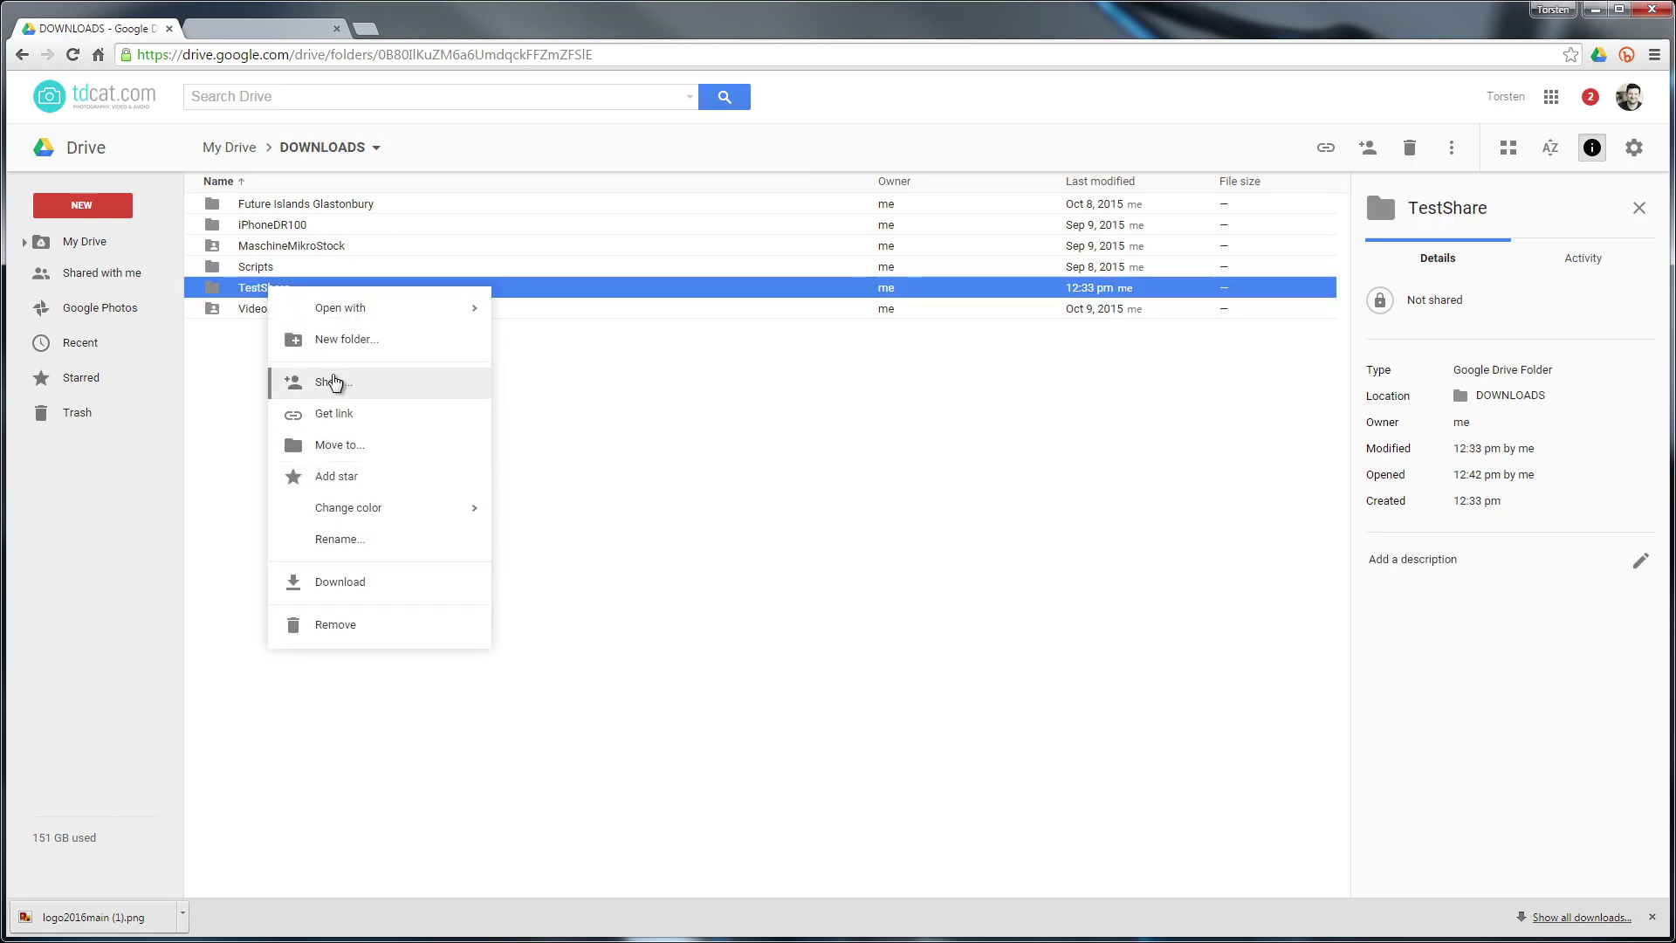
Set the TestShare folder's link sharing to On - Public on the web and save
click(331, 379)
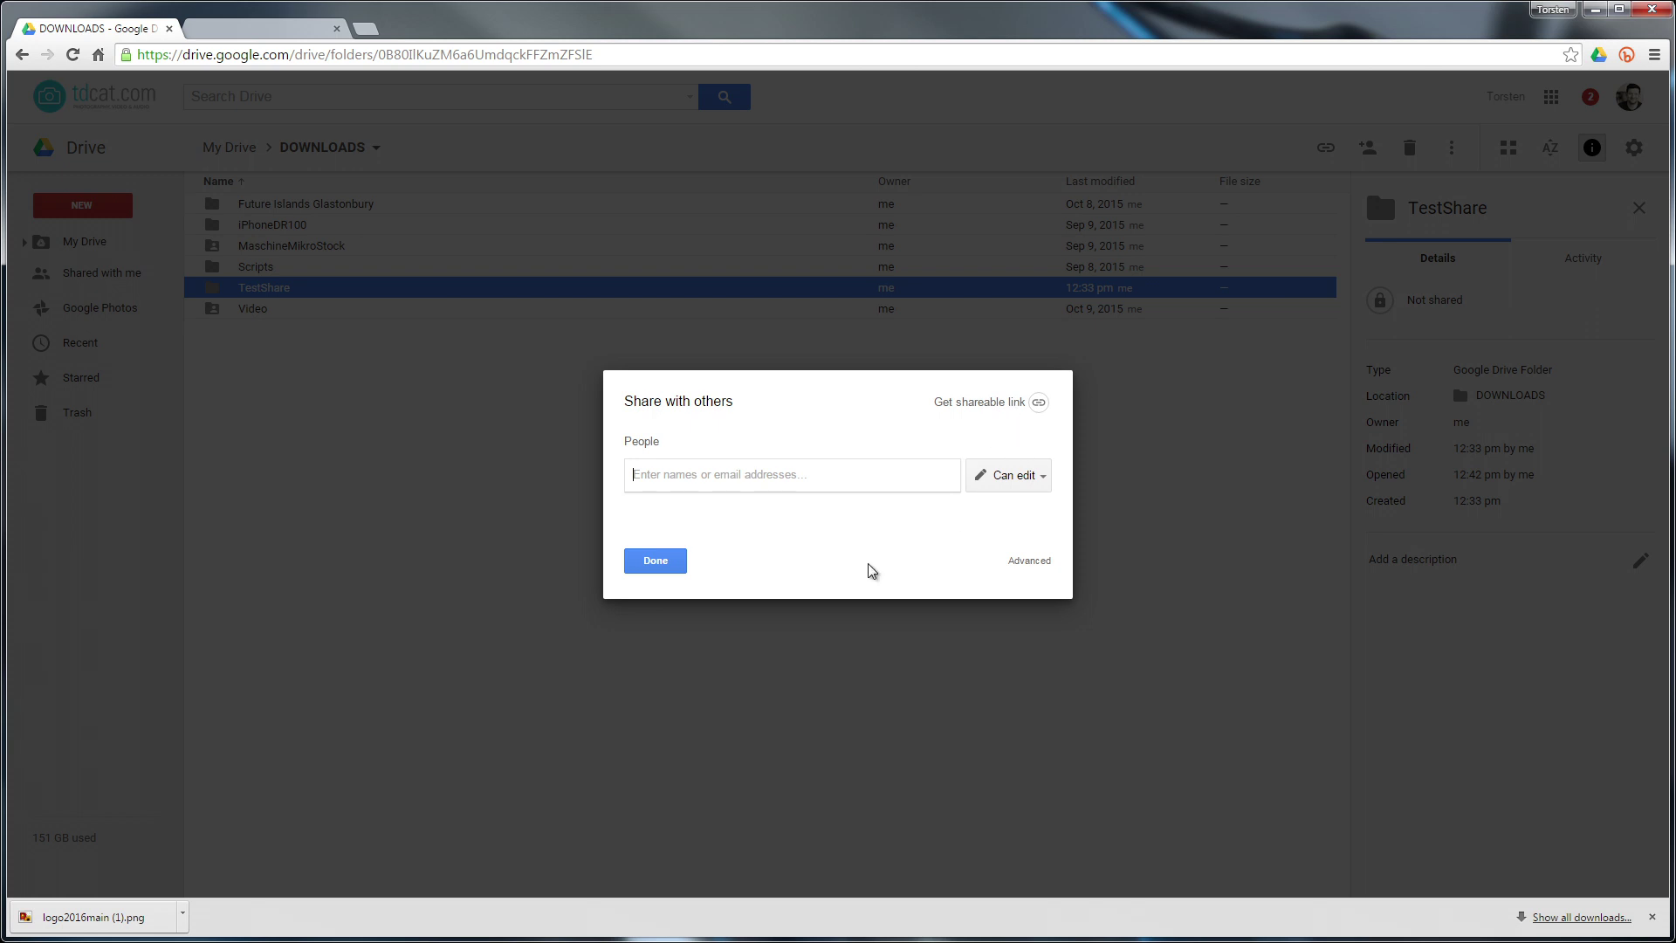
click(1030, 560)
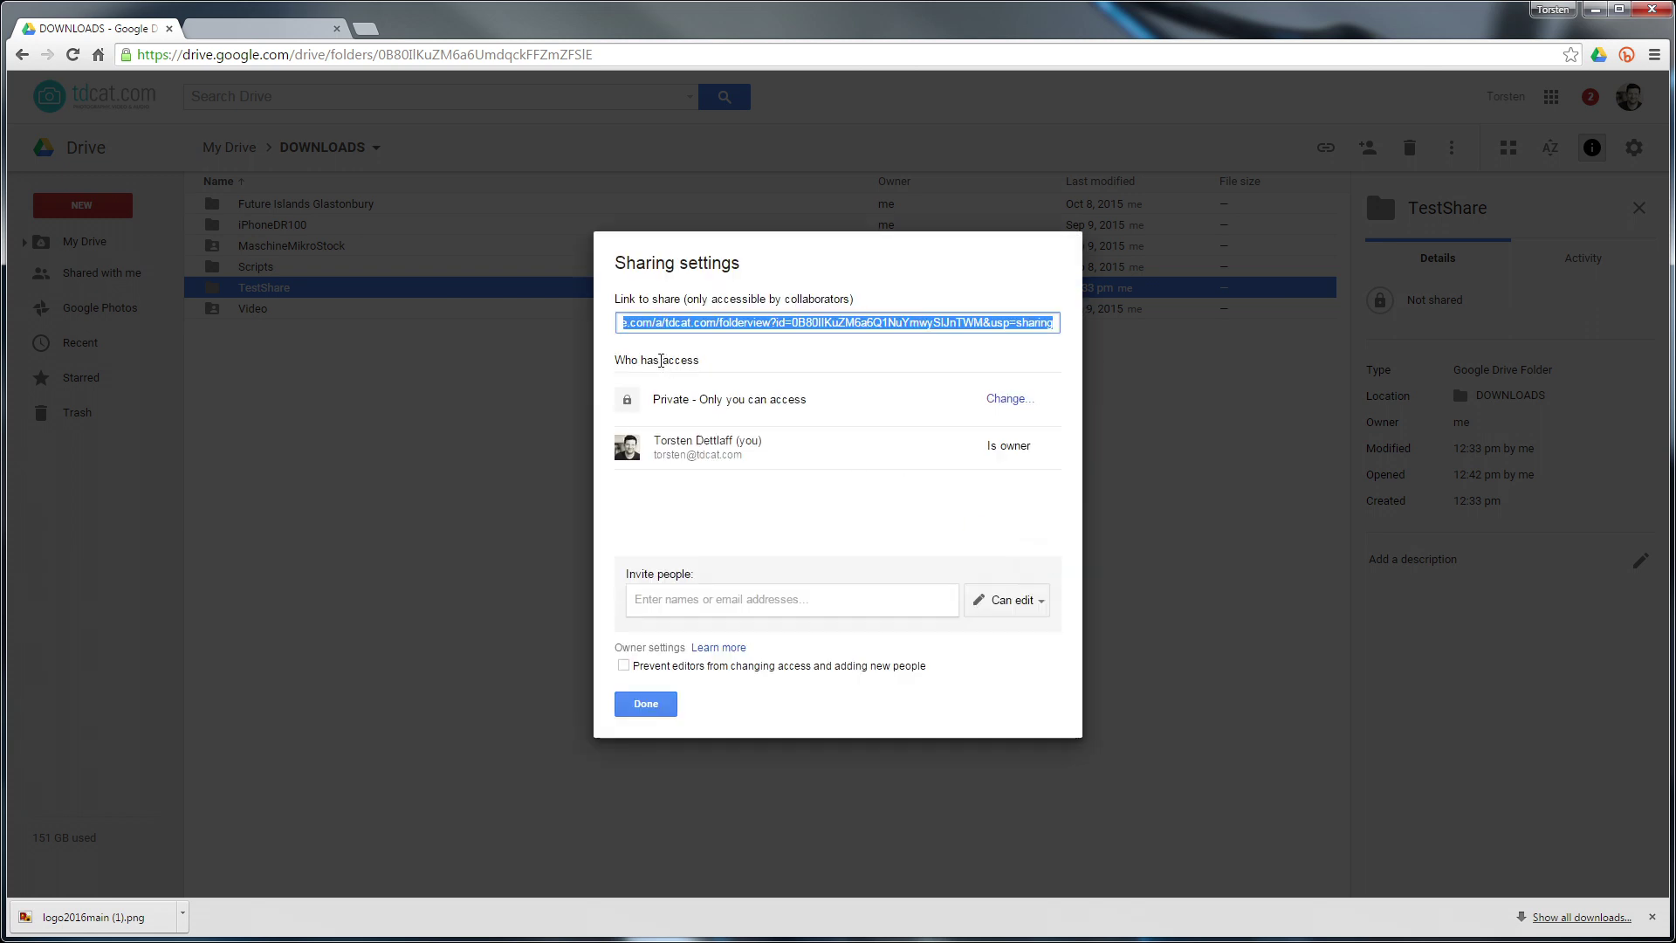
click(1009, 399)
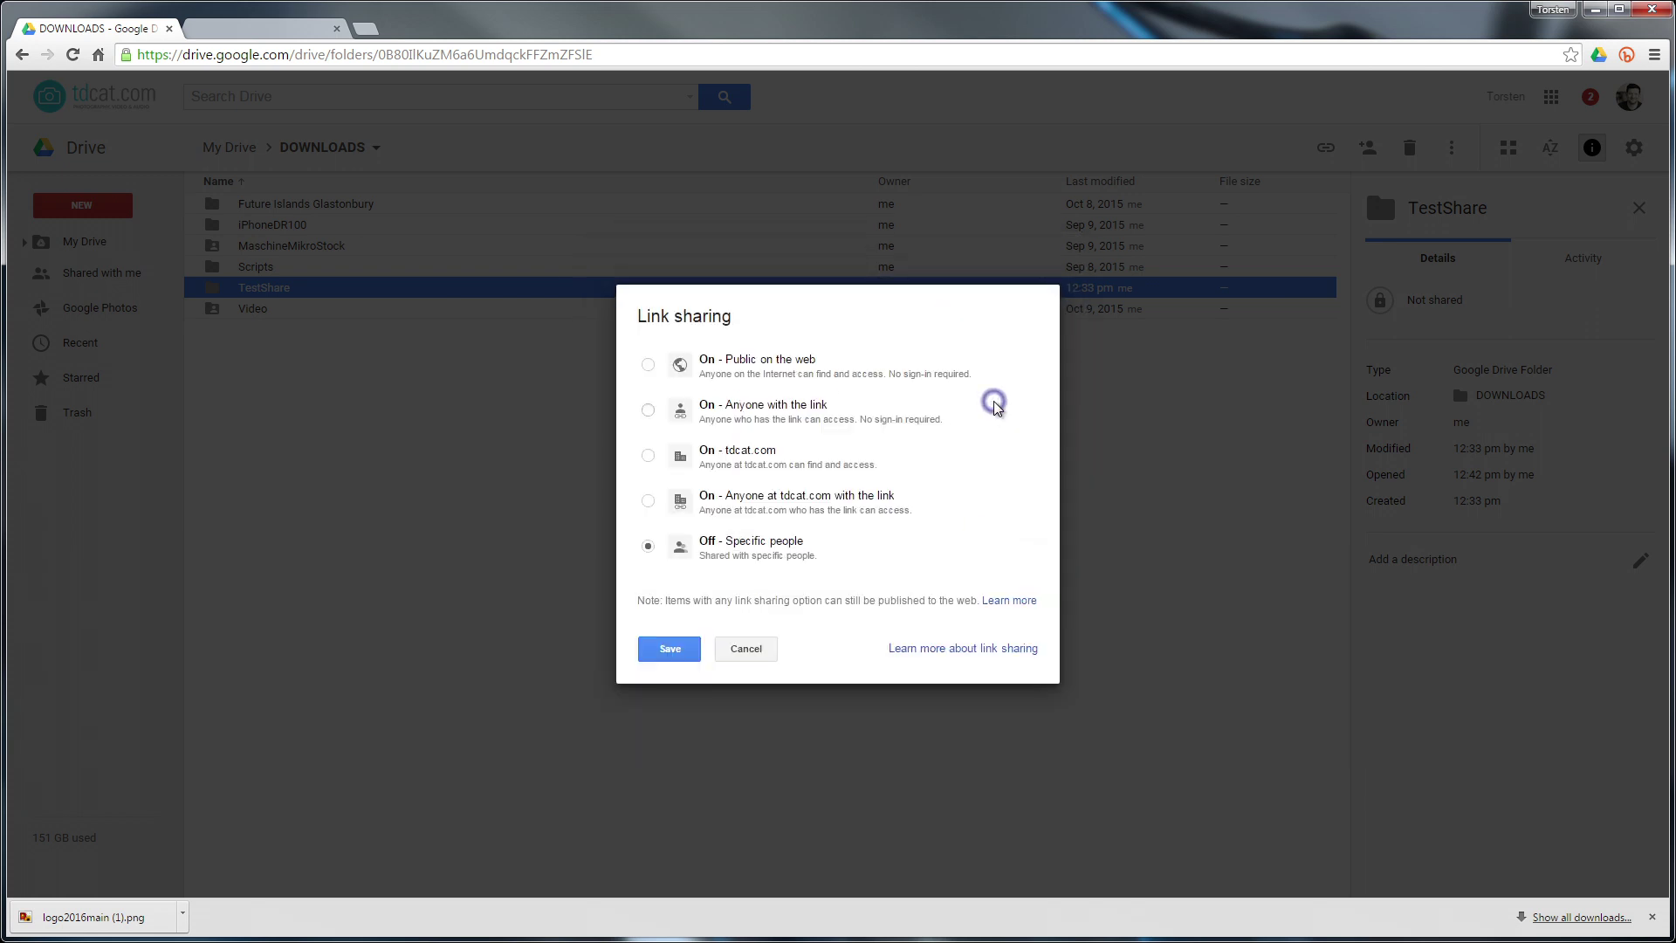
click(648, 363)
click(670, 678)
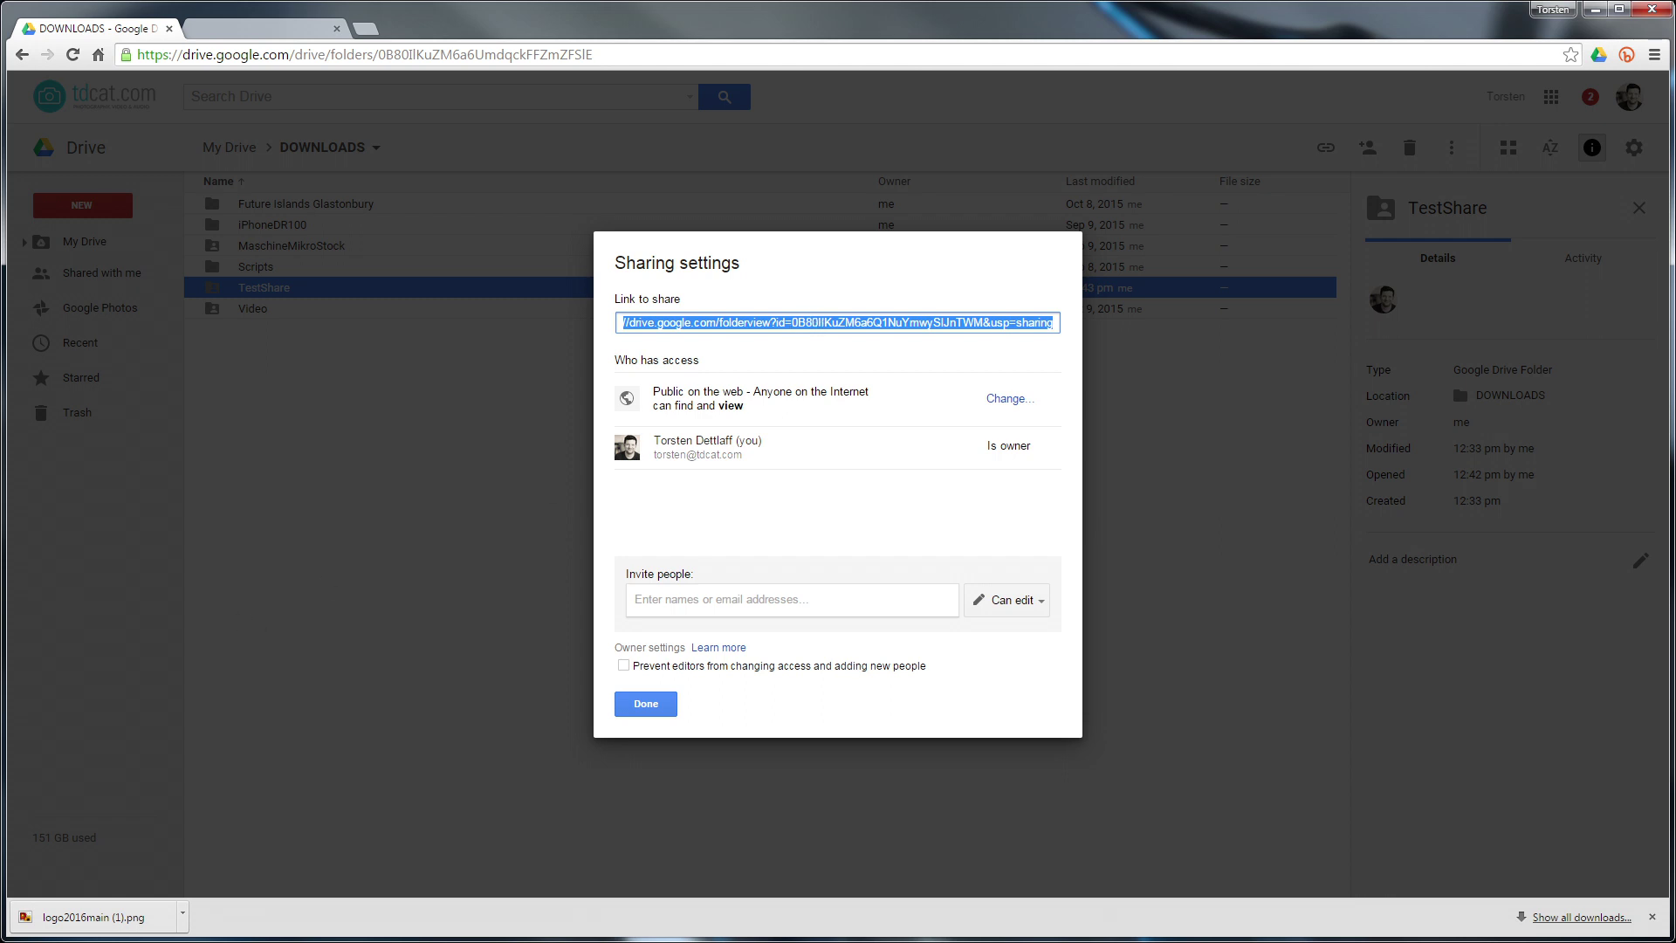
Copy the folder ID from TestShare's share link and close the sharing settings
key(alt+Tab)
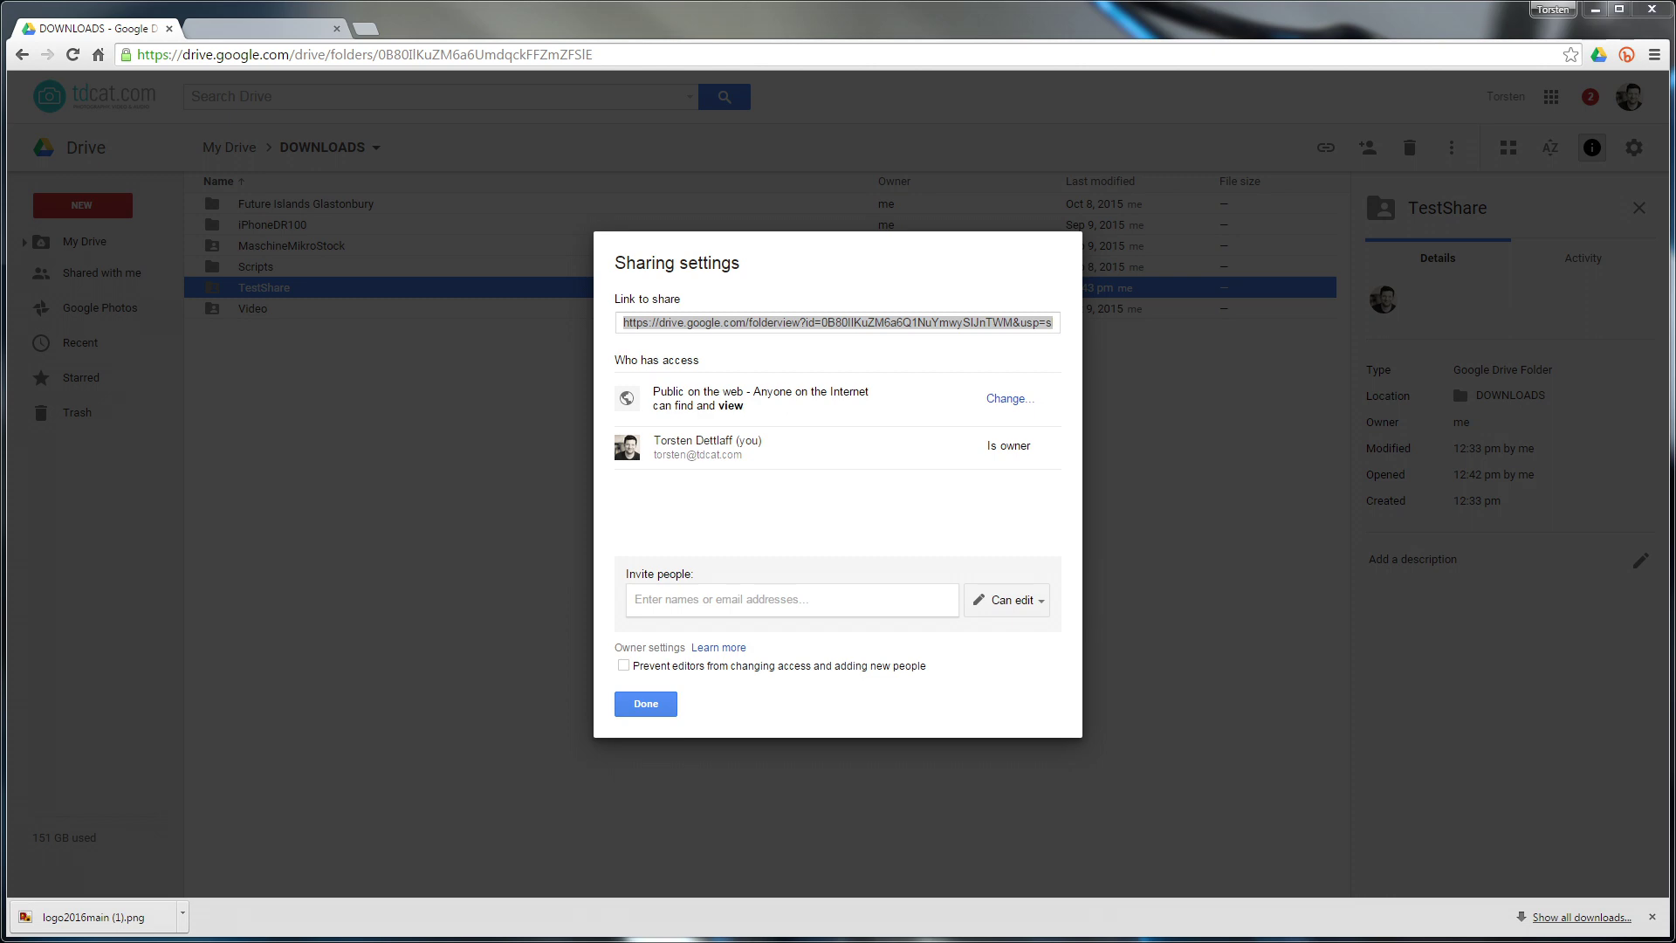
click(830, 321)
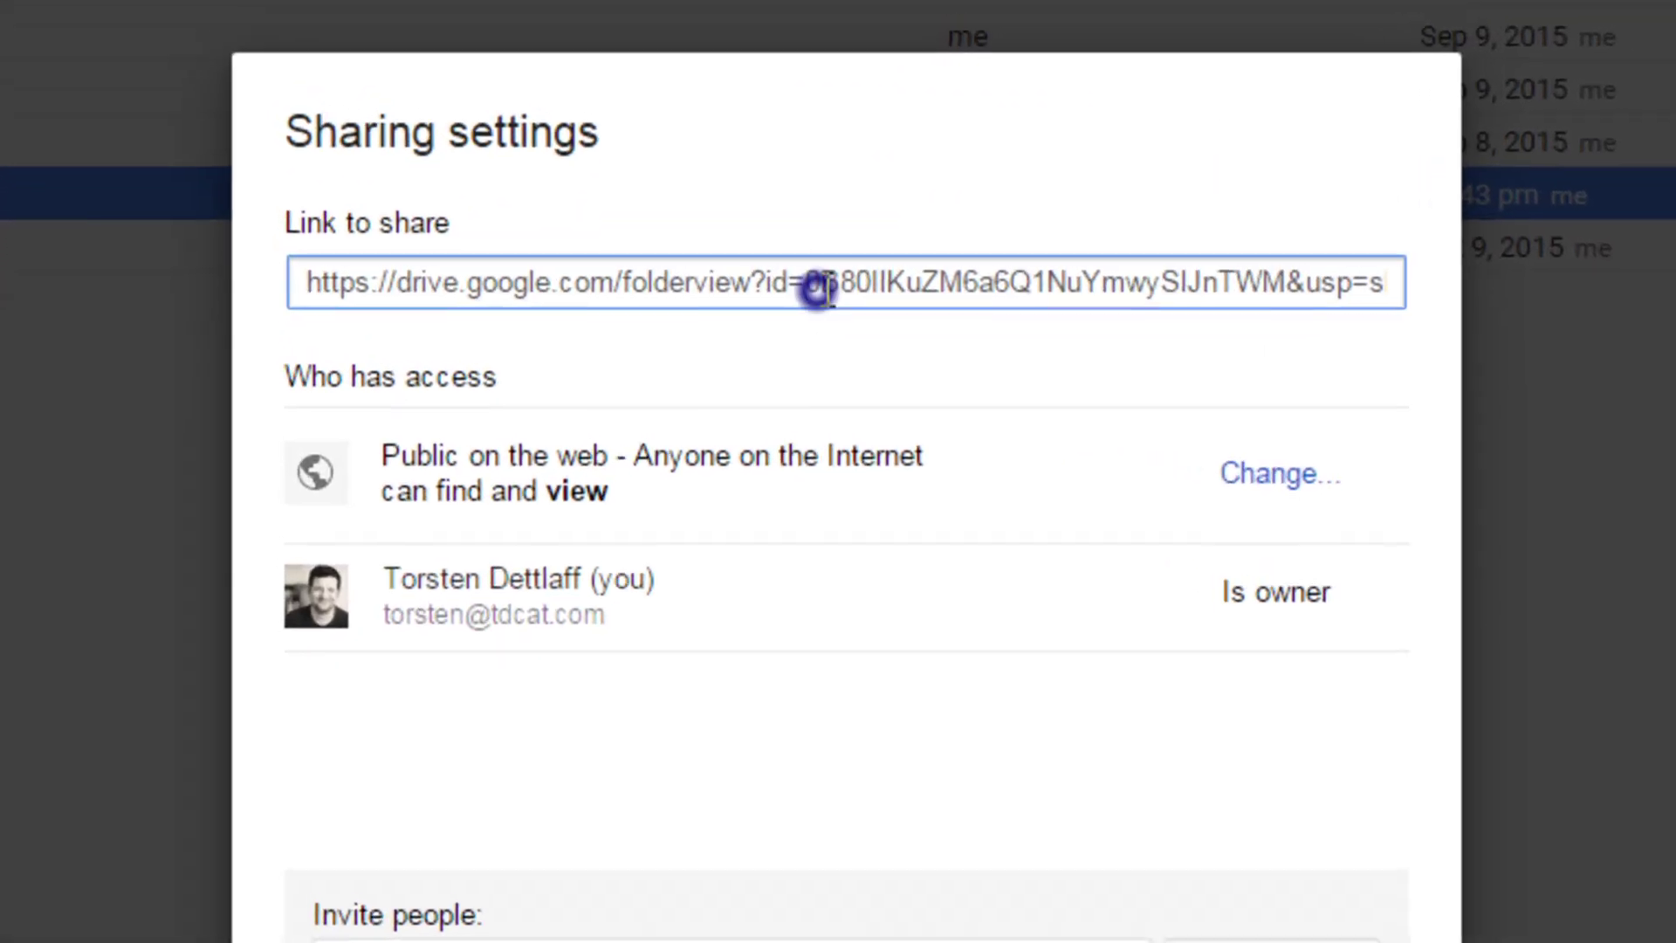
triple_click(821, 315)
drag(822, 318, 1302, 288)
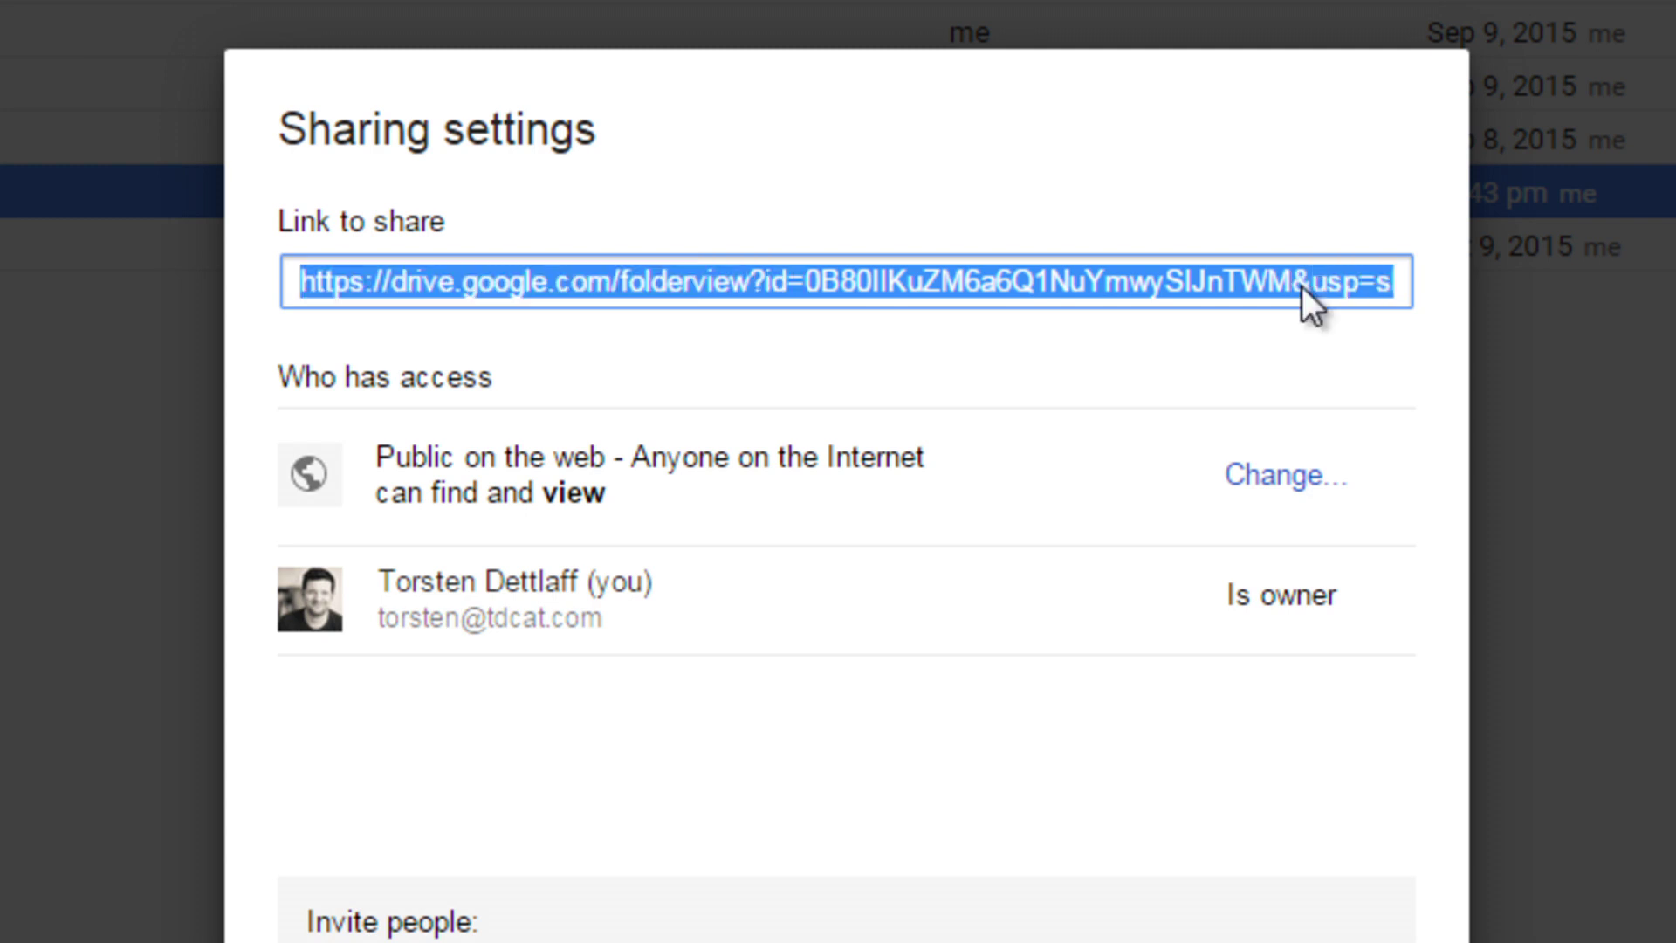
click(1040, 291)
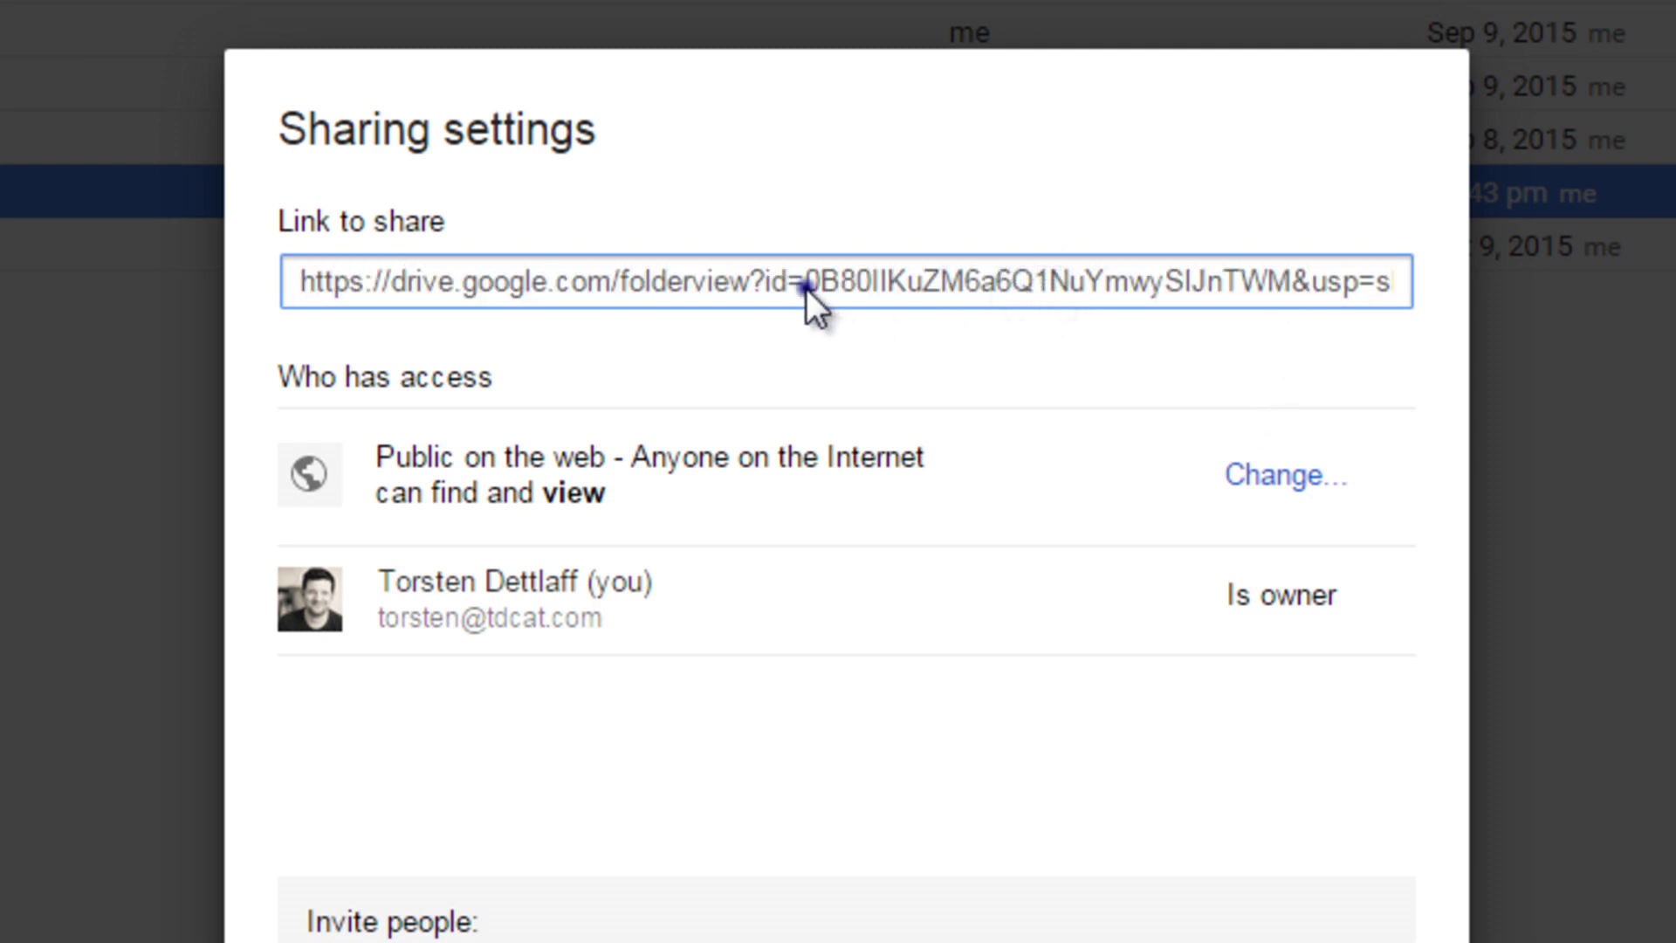
drag(805, 288, 1286, 311)
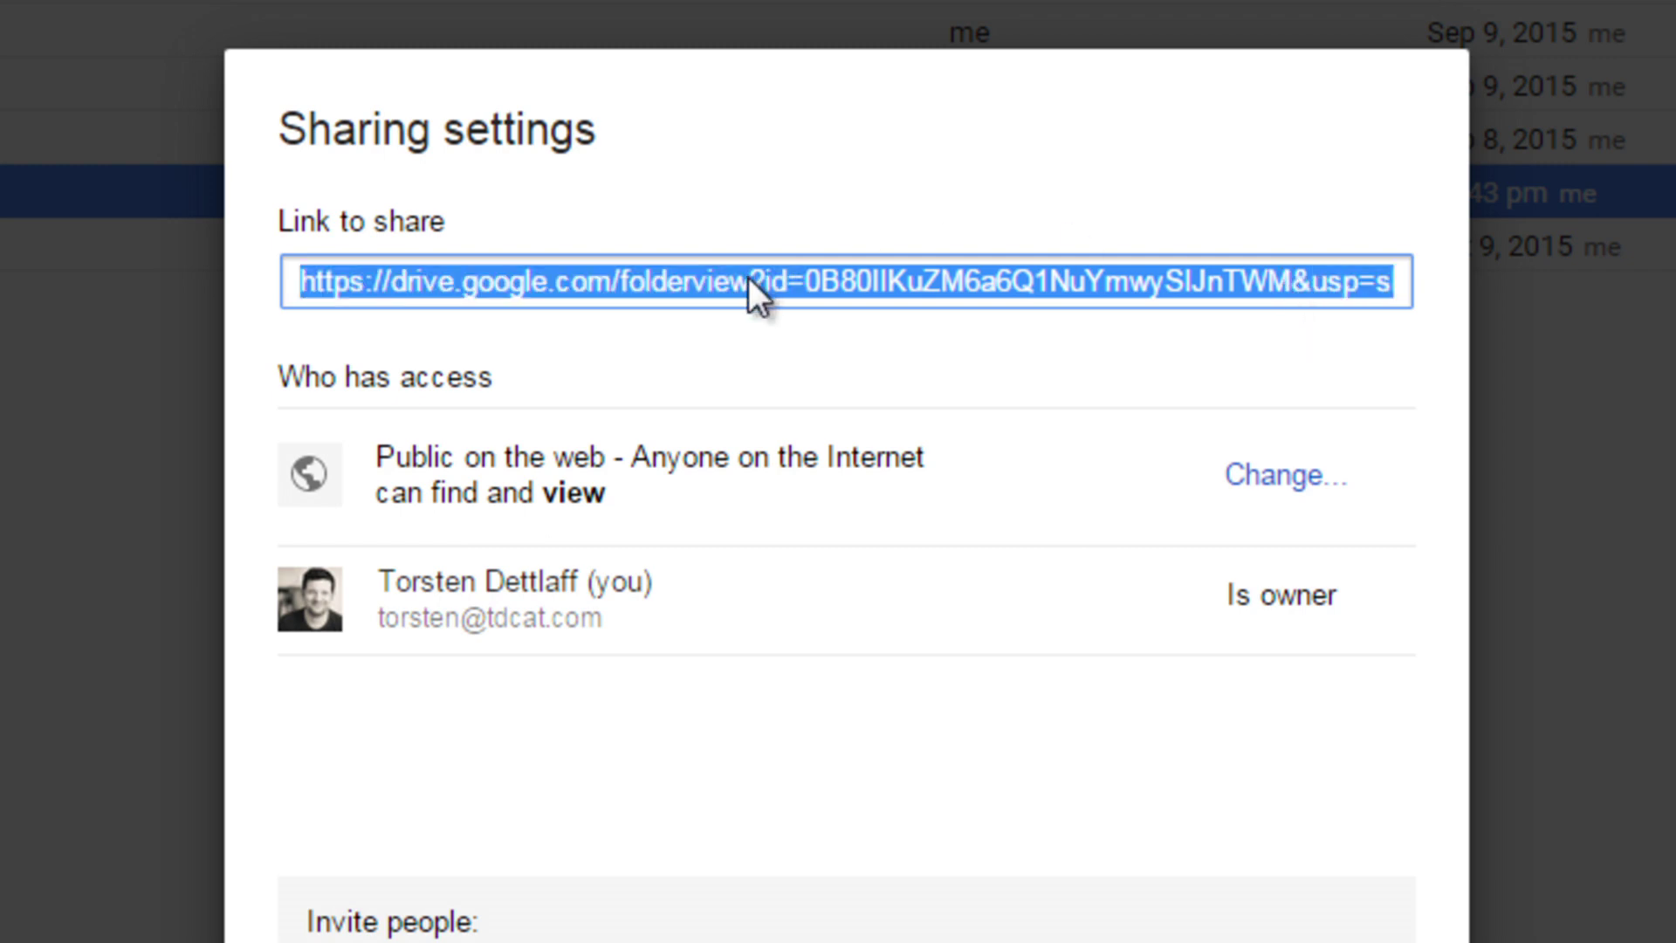
key(alt+Tab)
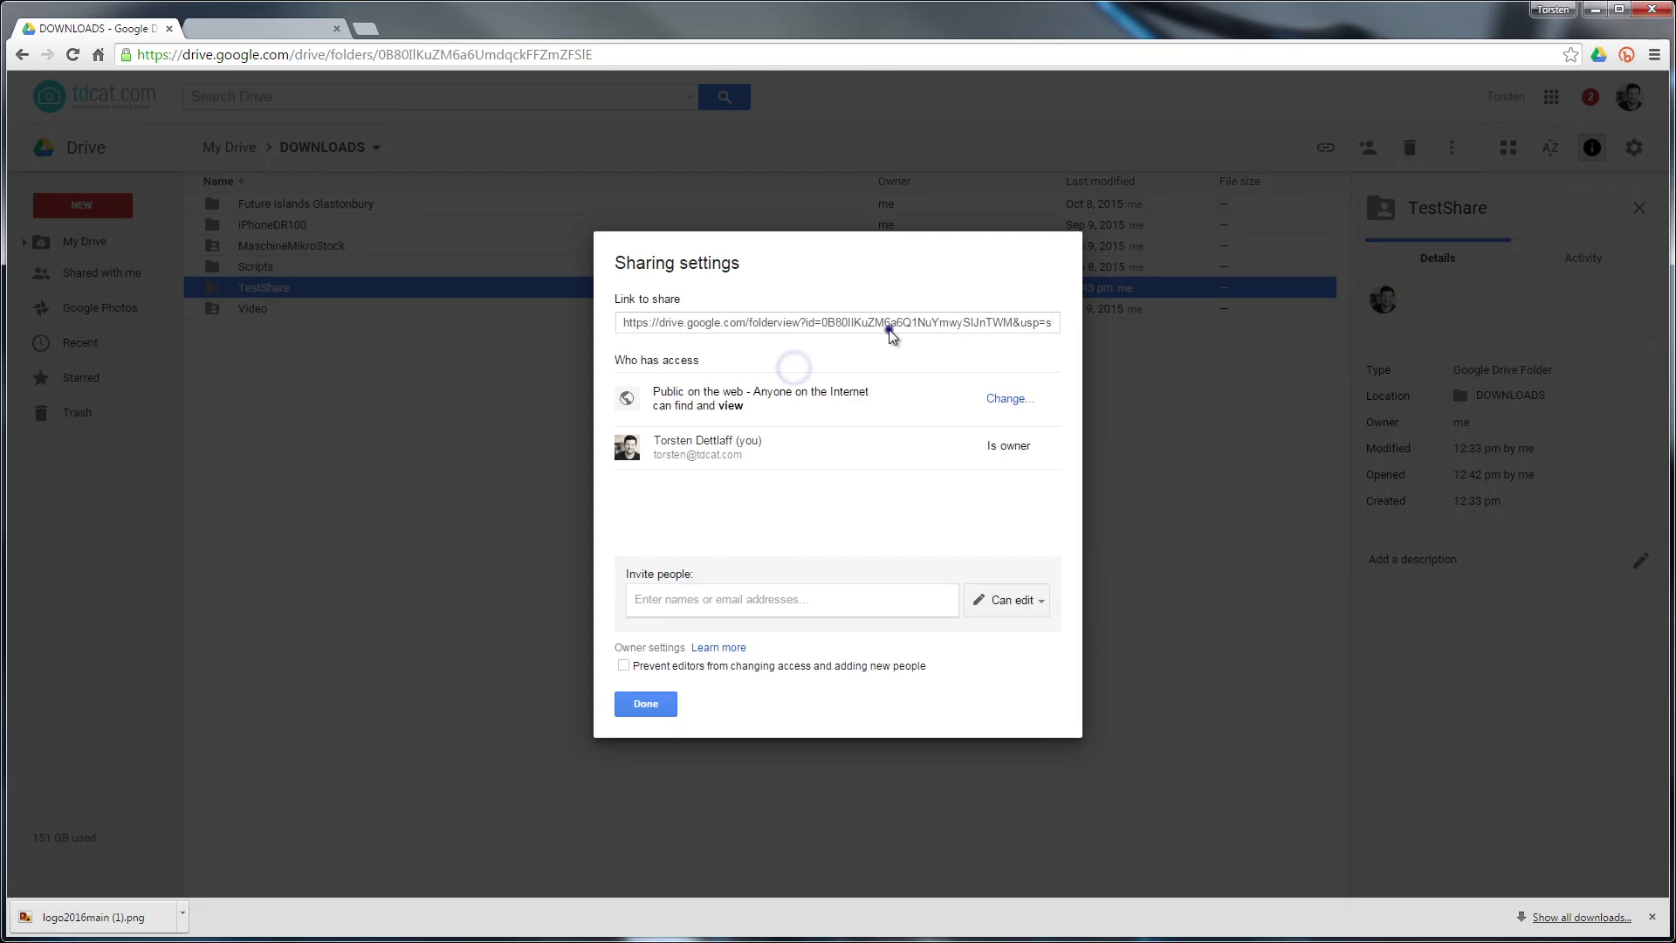
click(976, 301)
click(650, 705)
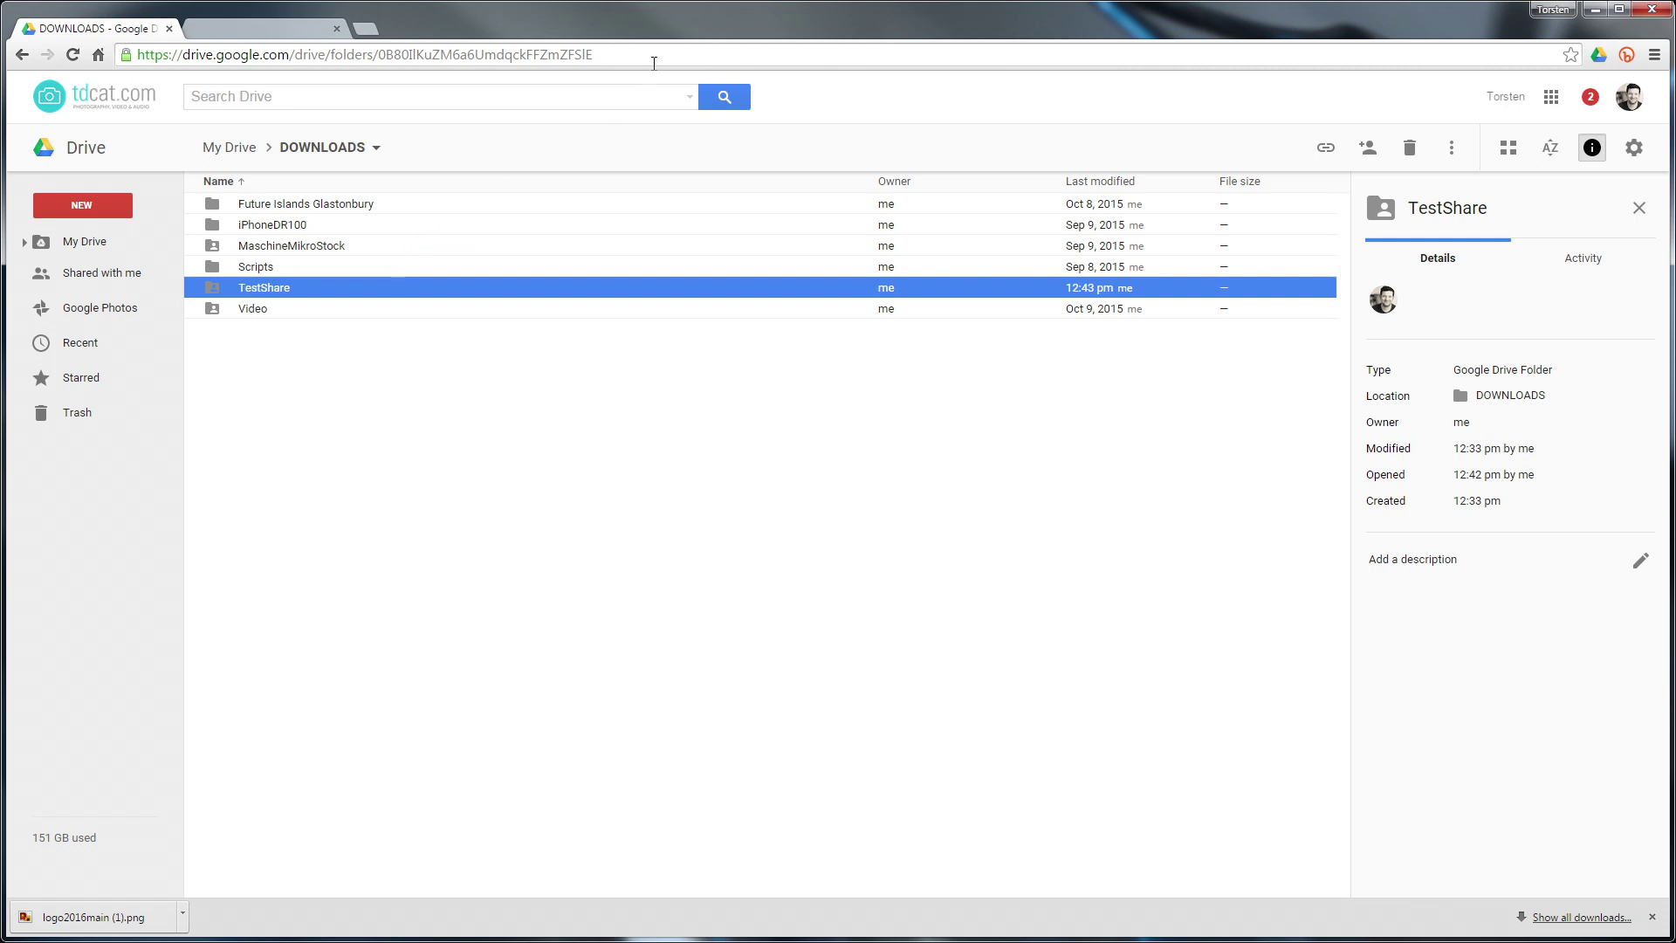
Load googledrive.com/host/ followed by the pasted TestShare folder ID
click(630, 55)
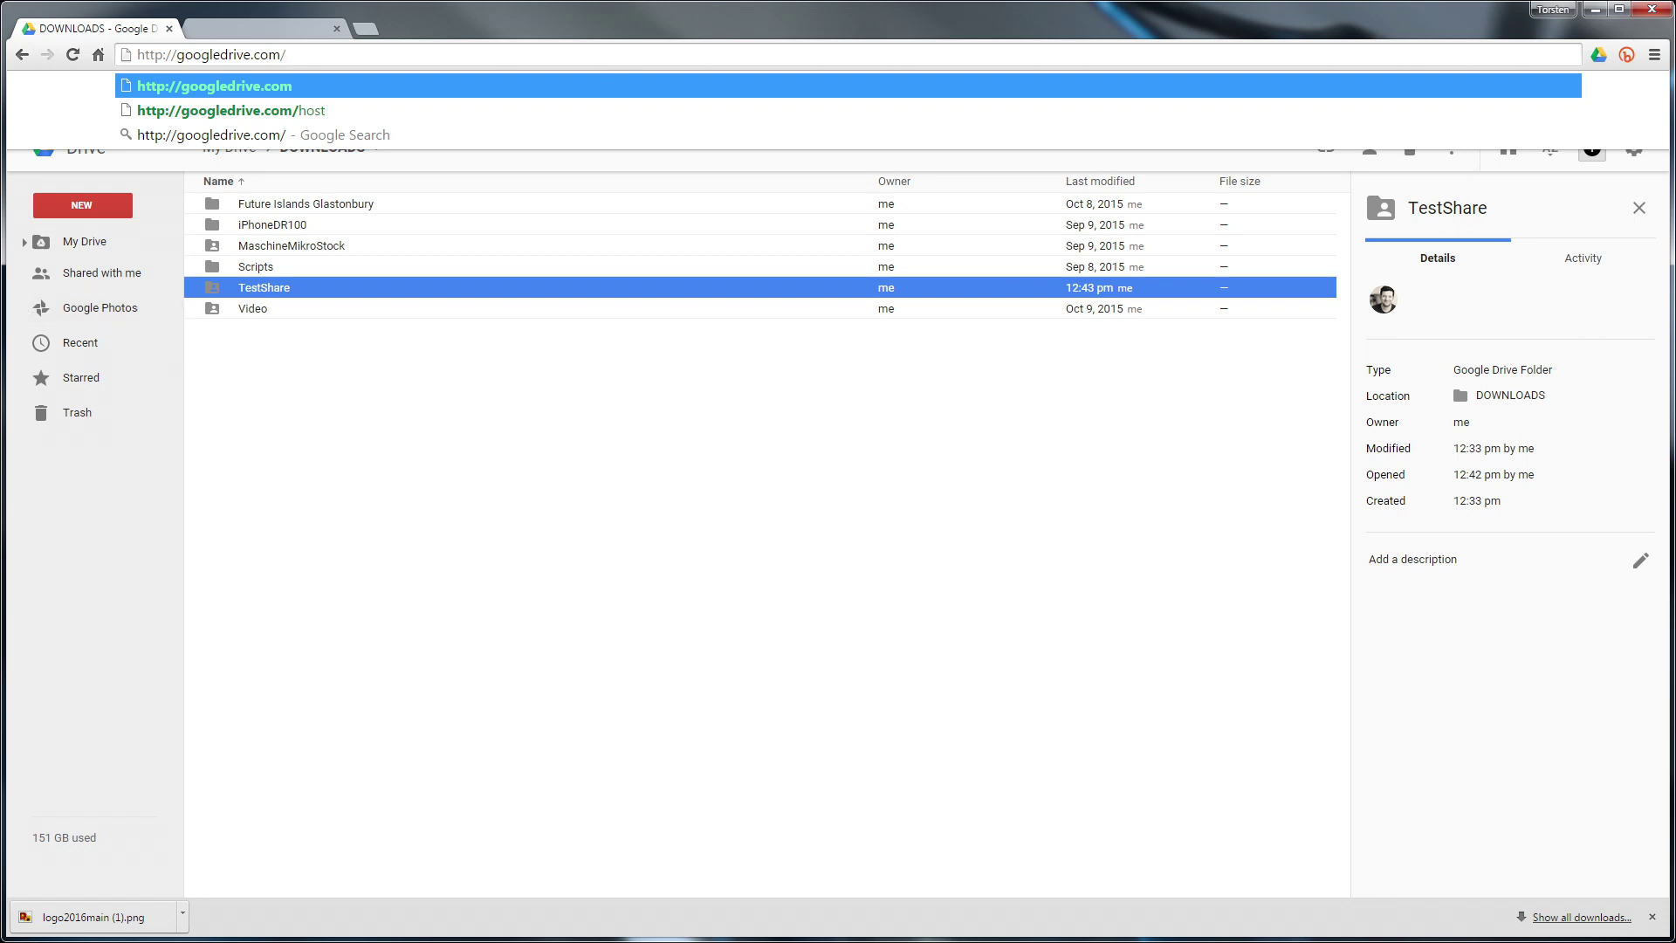
key(Escape)
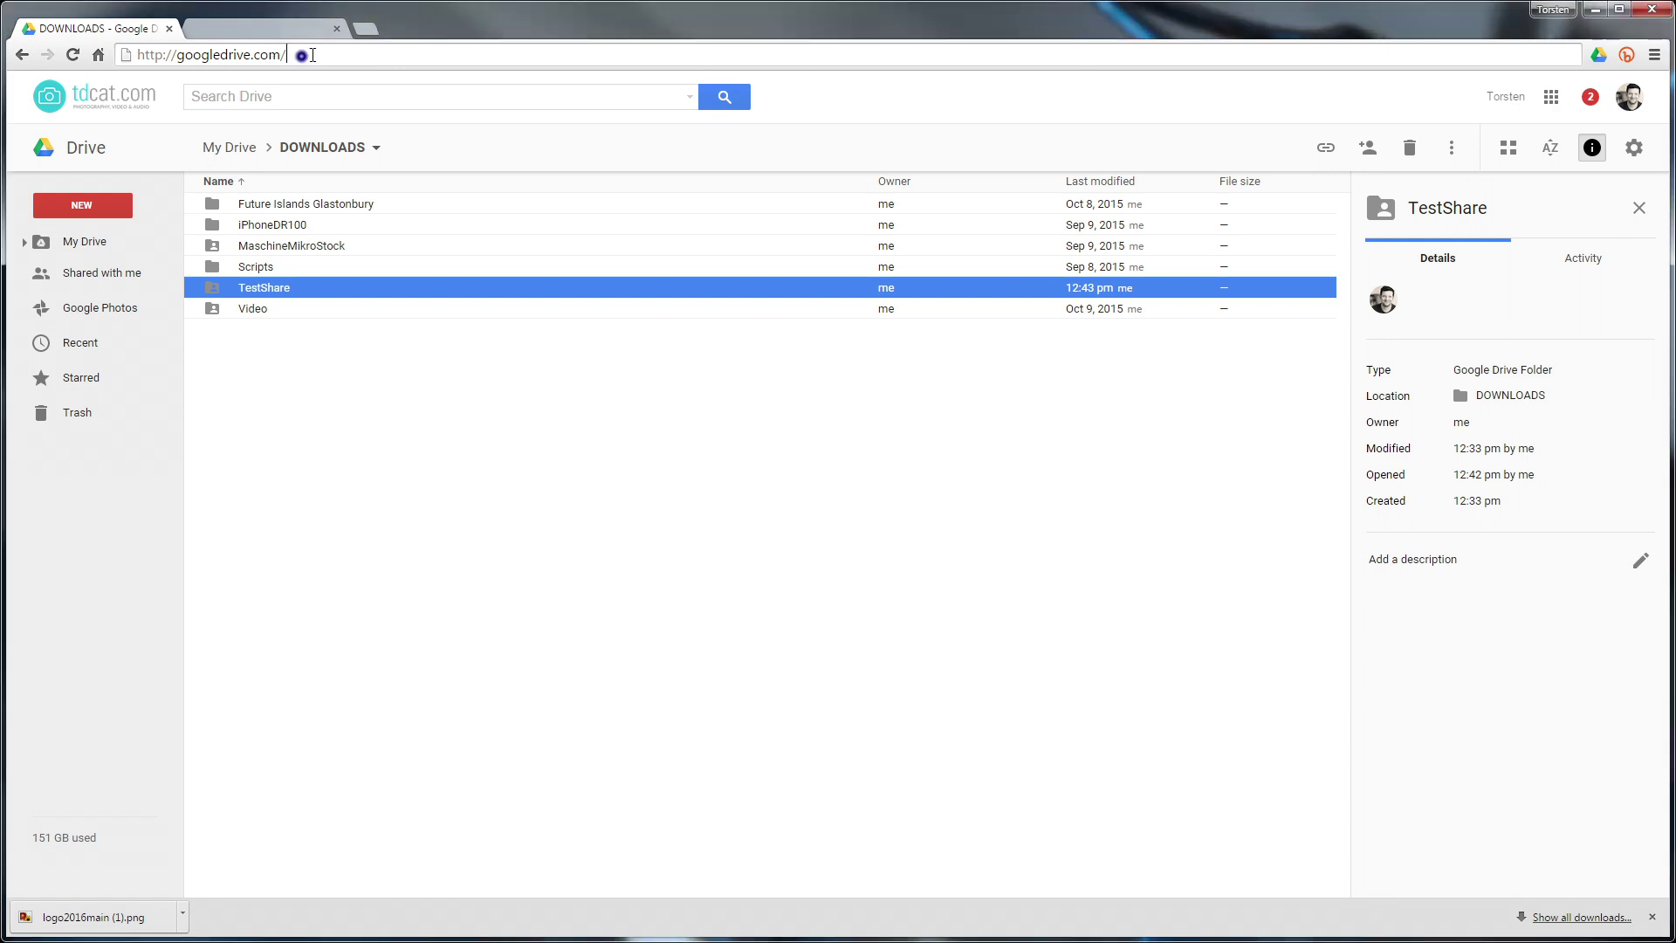
text(host/)
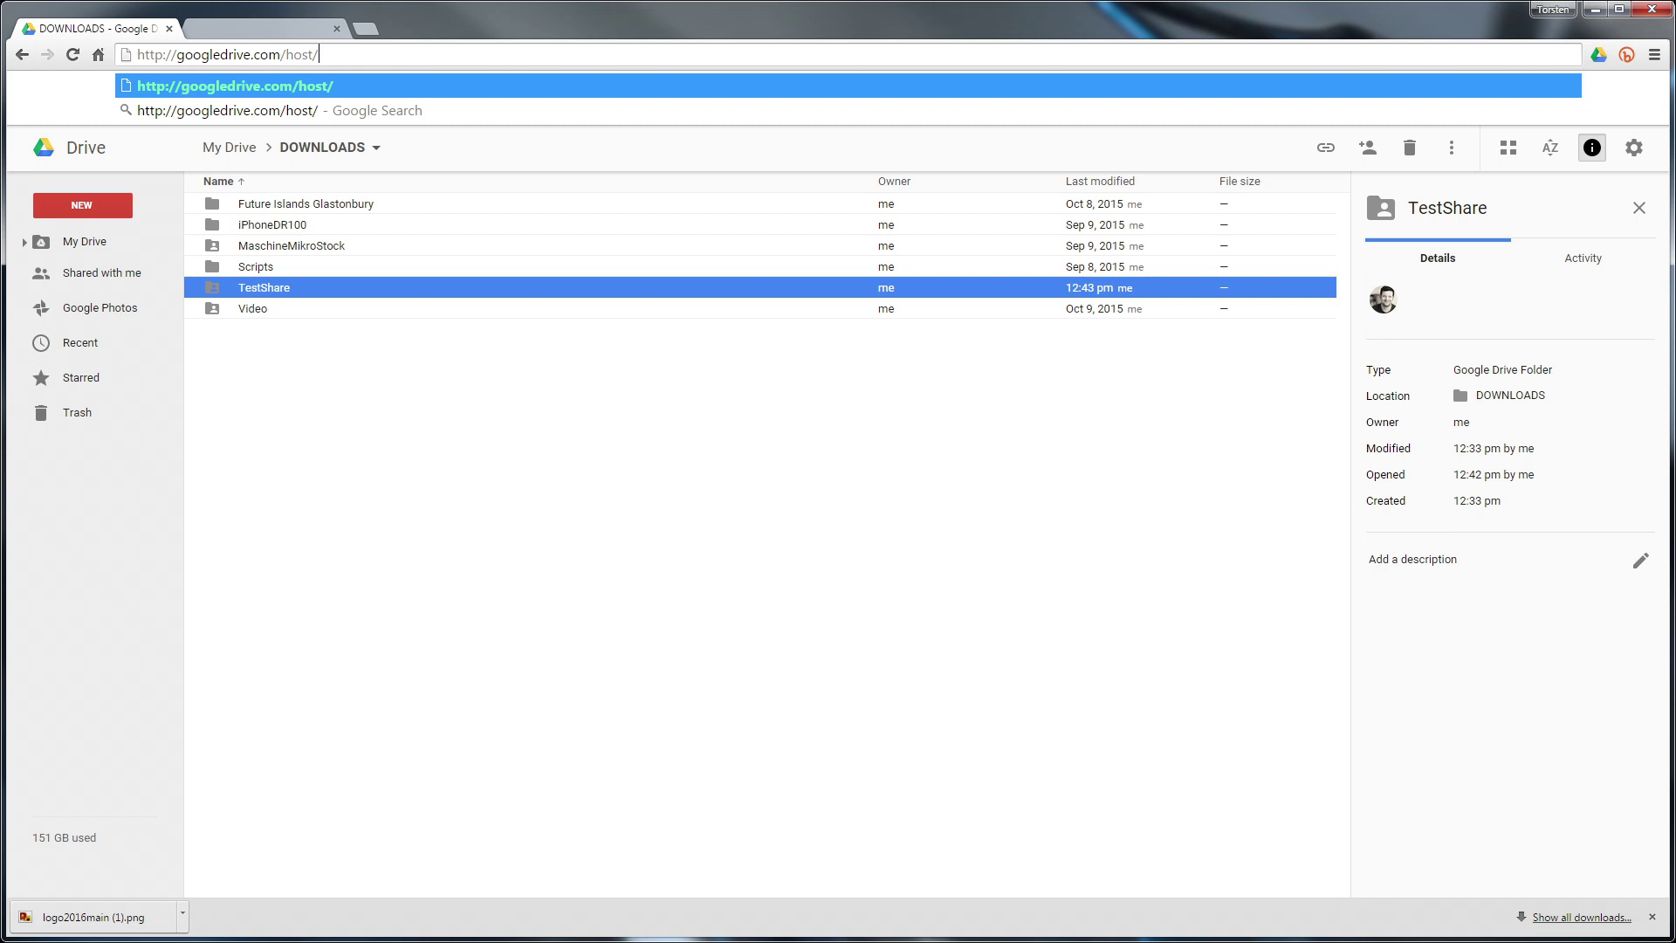
key(Return)
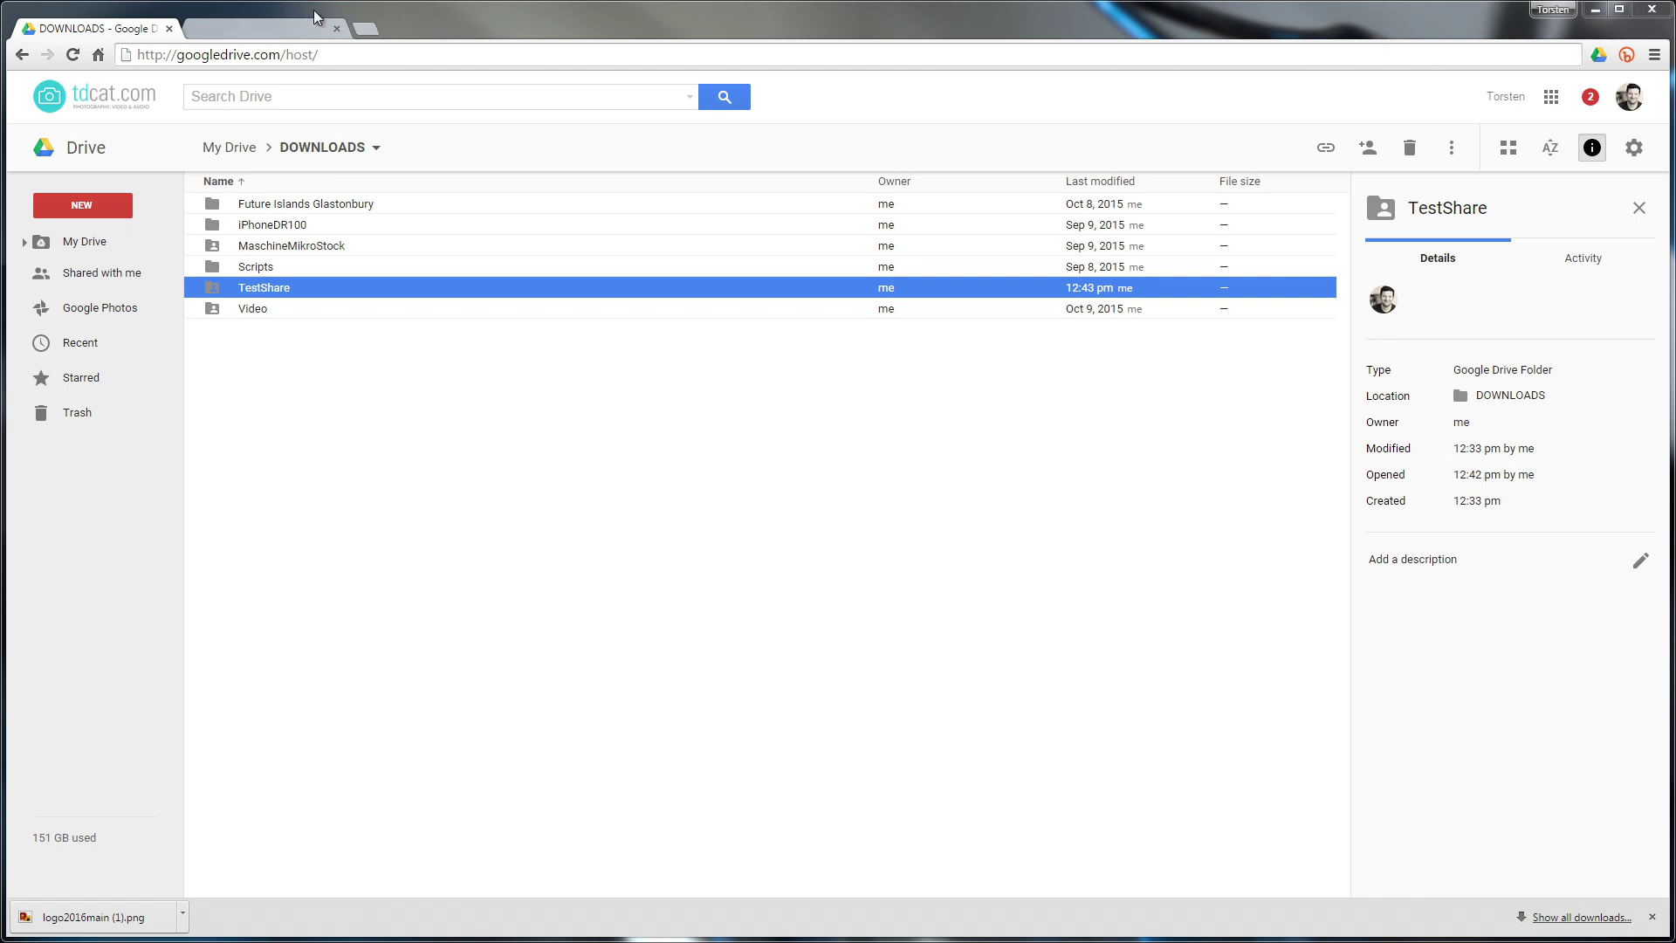
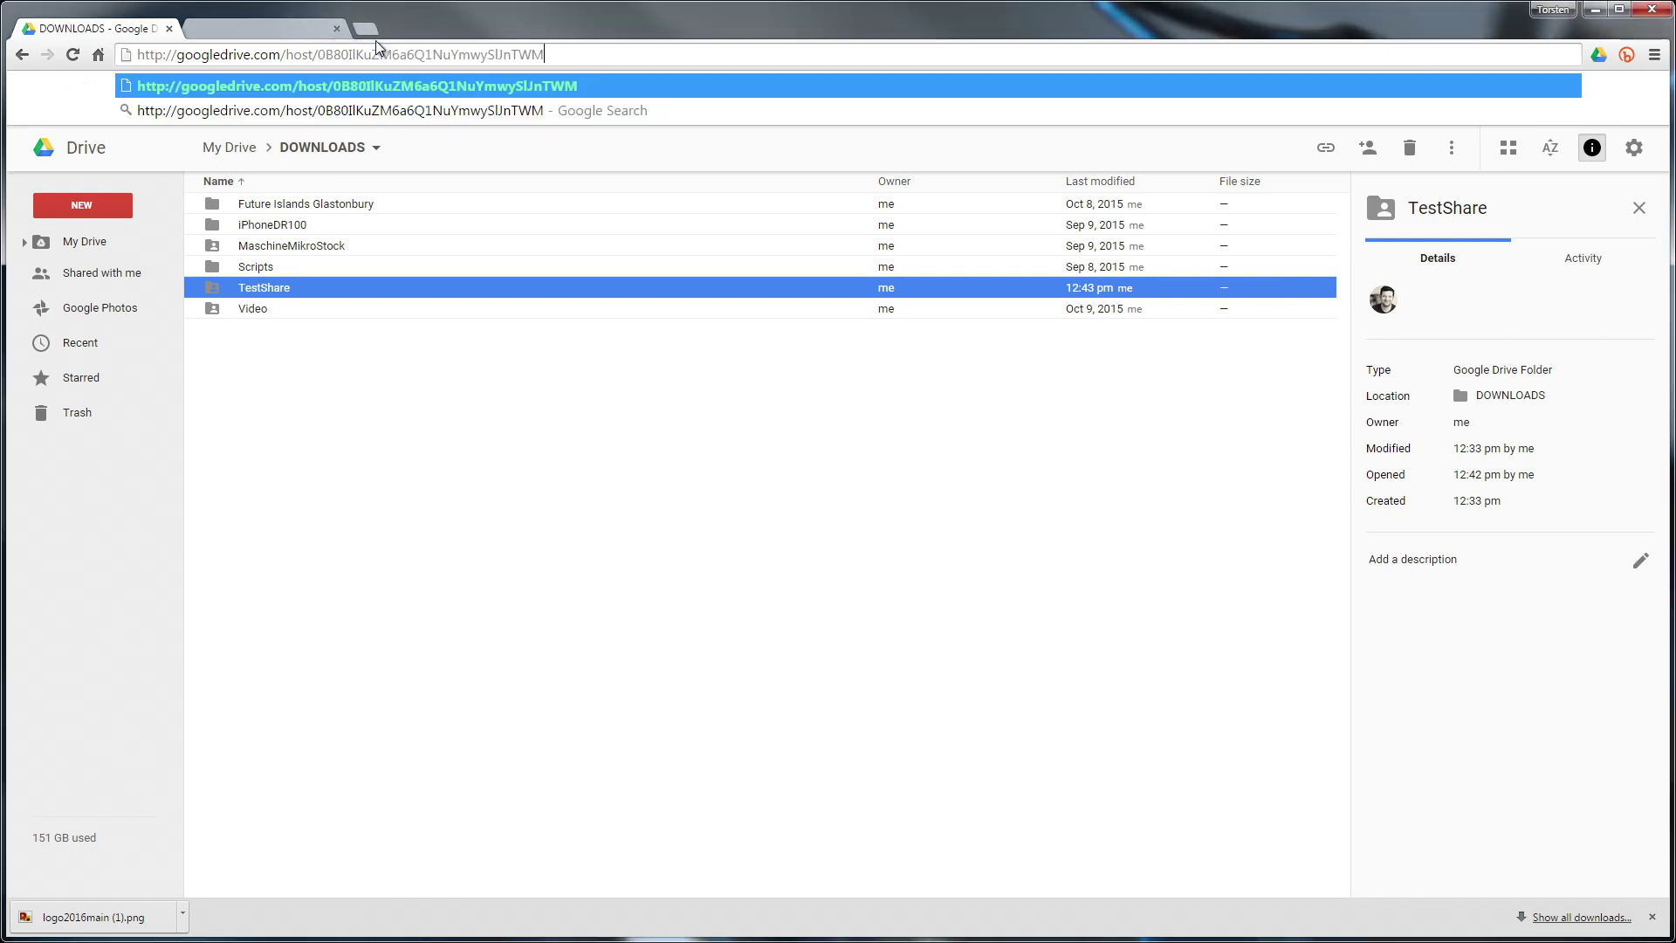
key(Return)
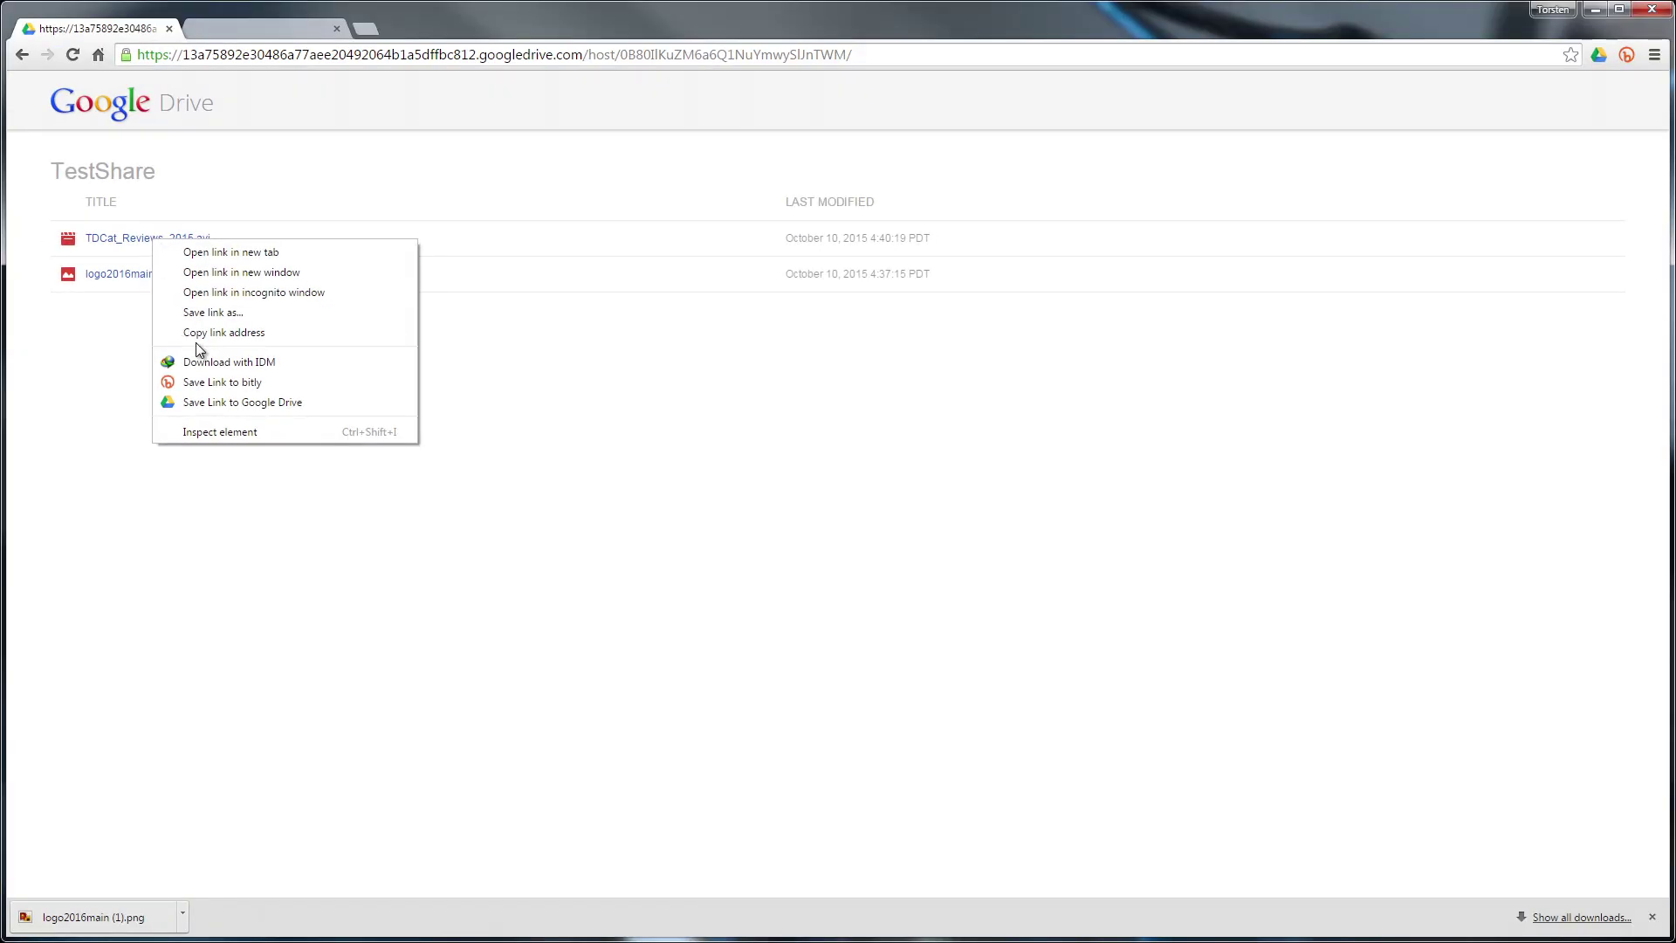
Copy the link address of TDCat_Reviews_2015.avi from the hosted TestShare listing
click(217, 331)
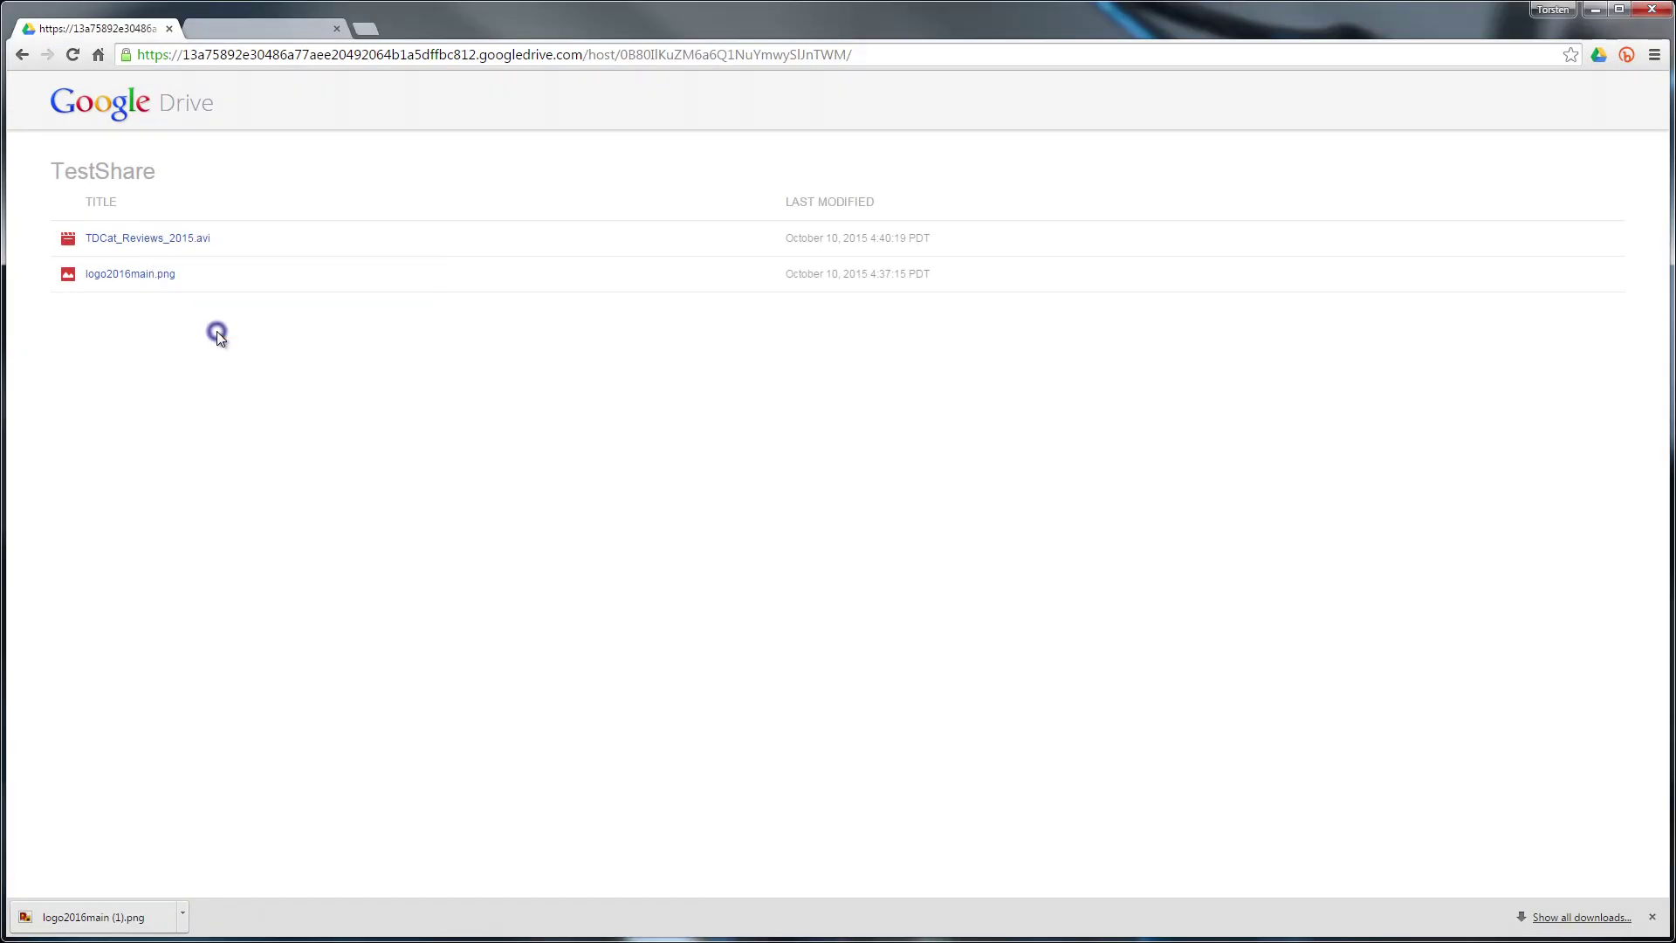
Open a new browser tab for the copied hosted video link
click(365, 29)
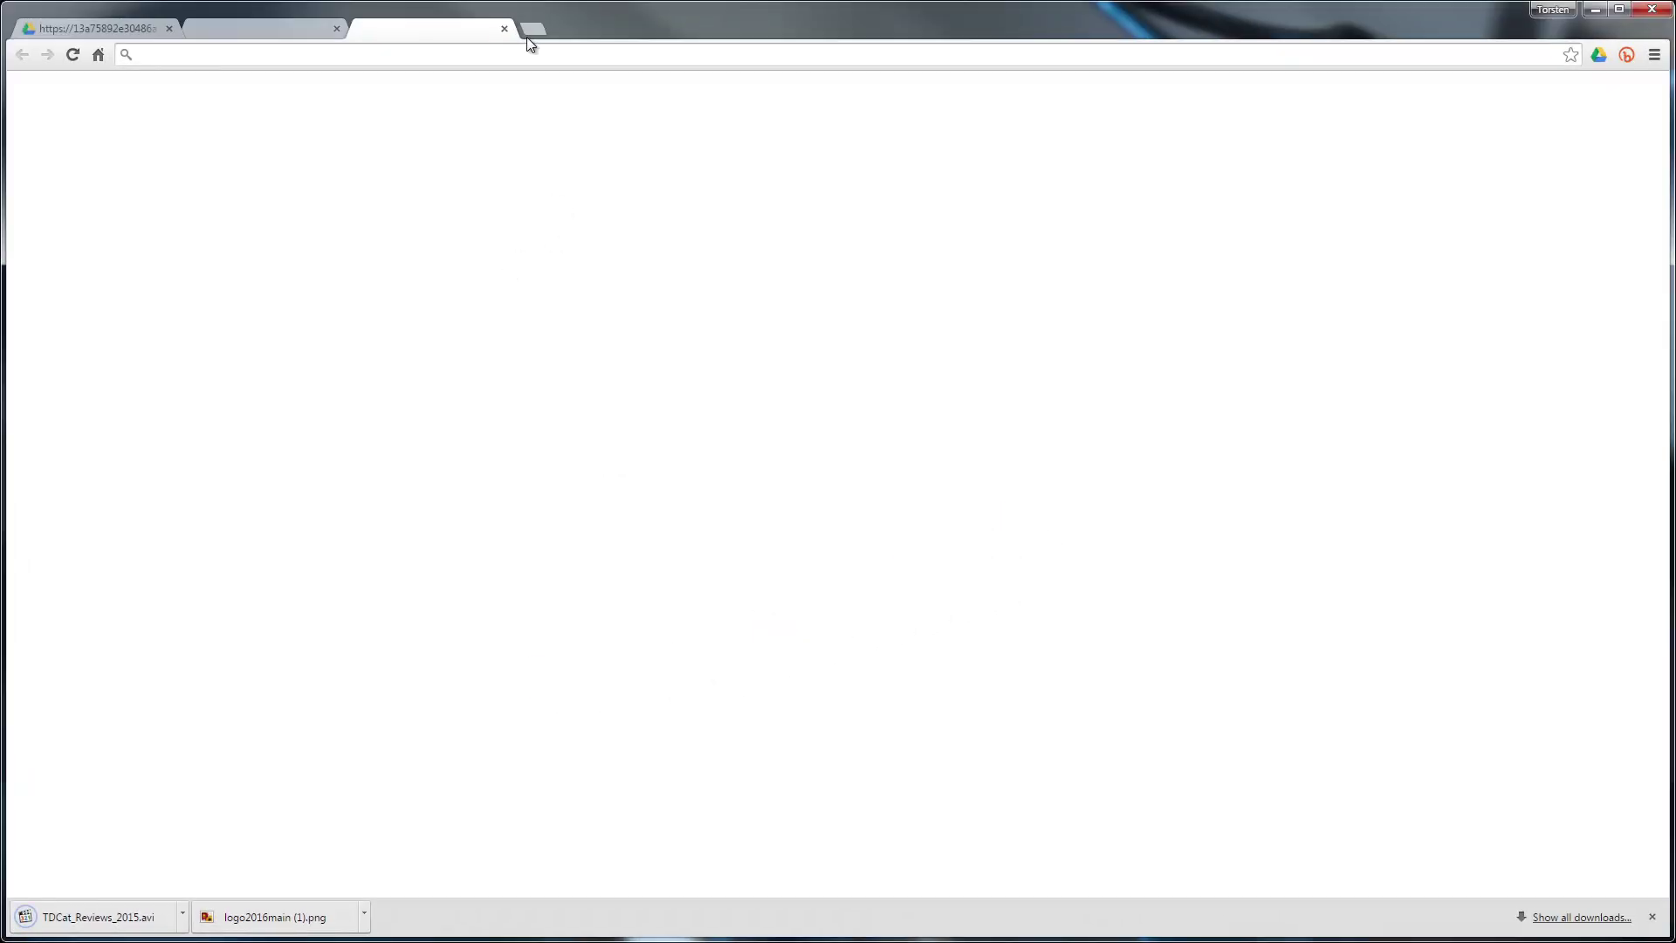
Sign in at bitly.com and paste the hosted video link into the Paste a long URL box
click(505, 54)
text(bitly.com)
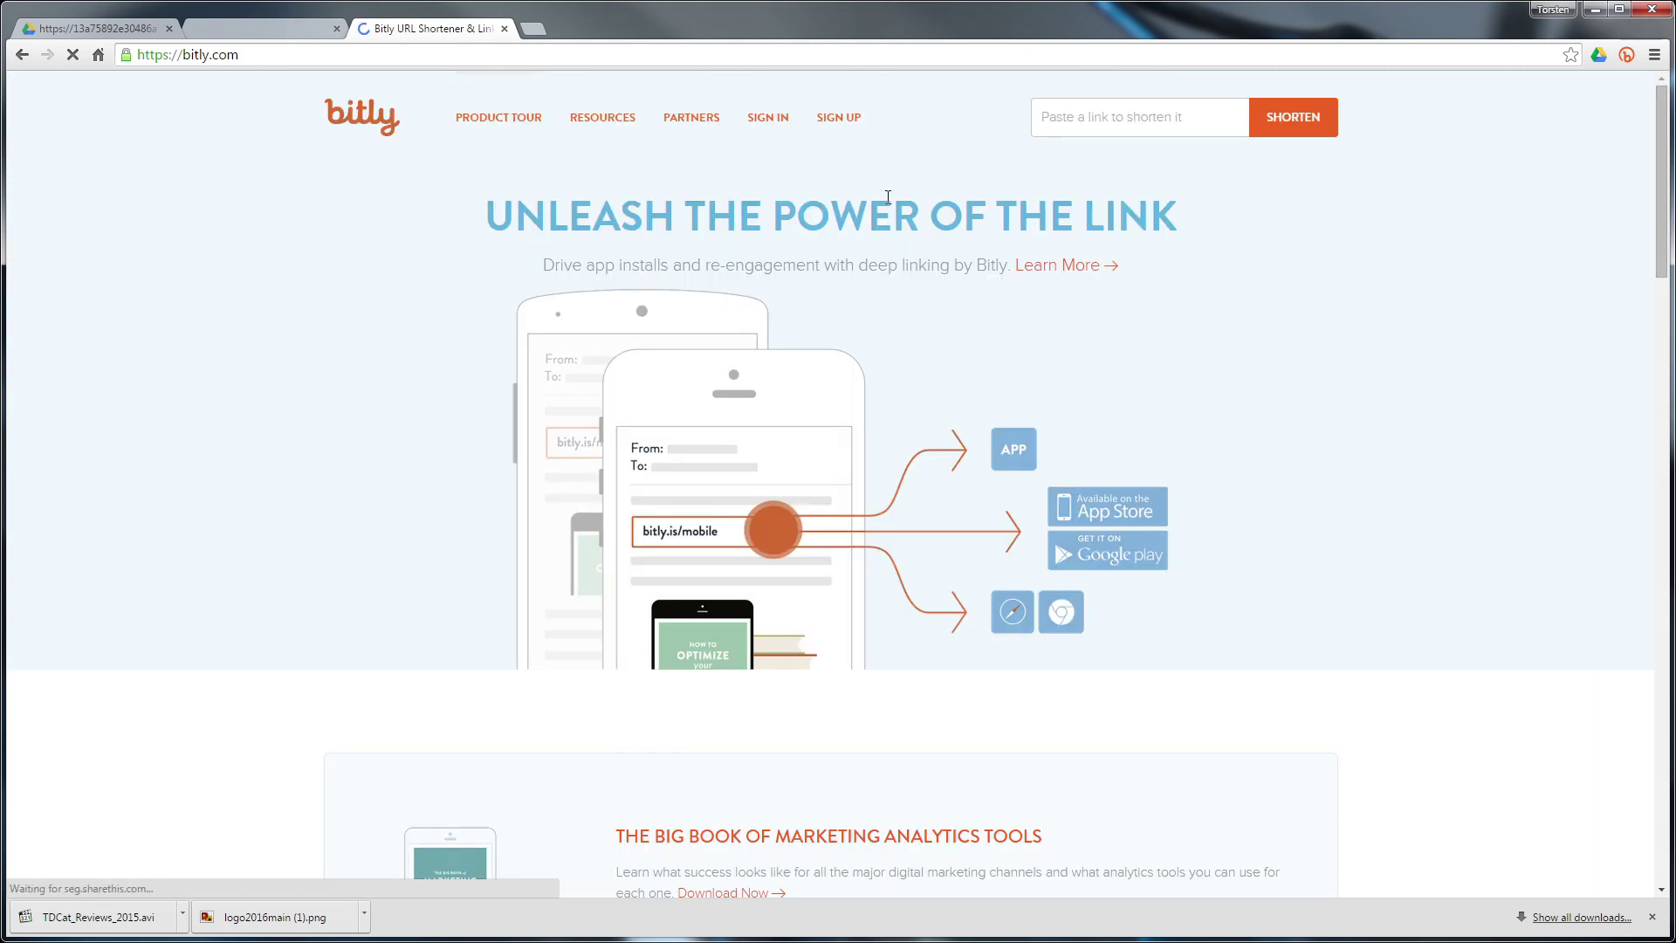
click(784, 127)
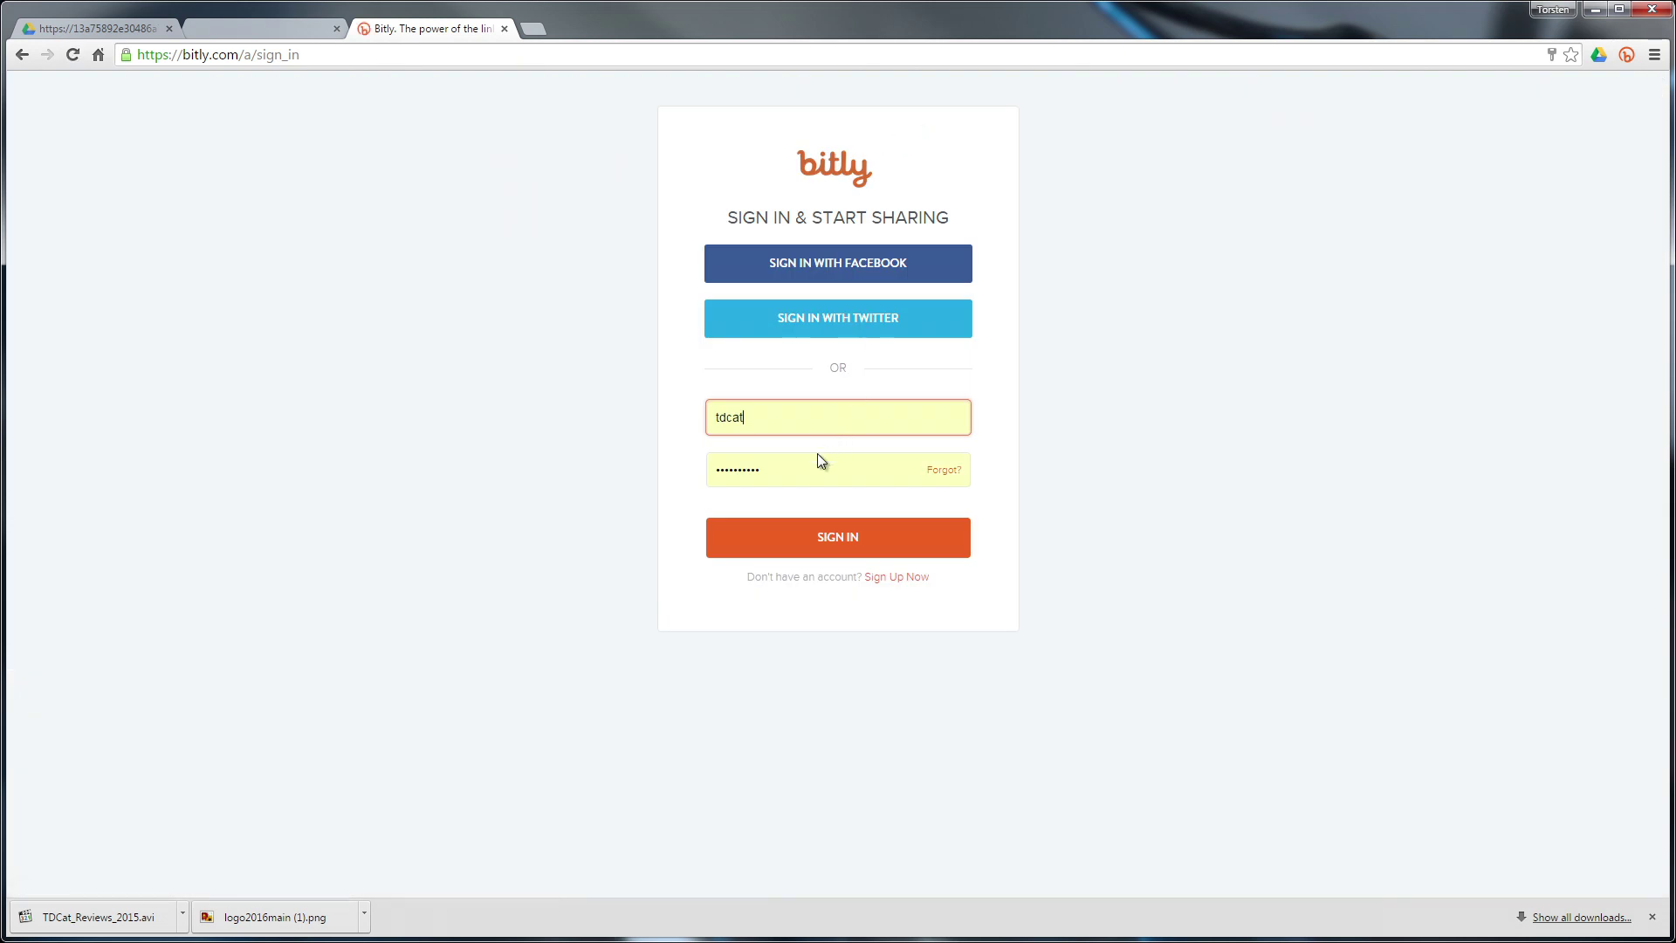
click(823, 538)
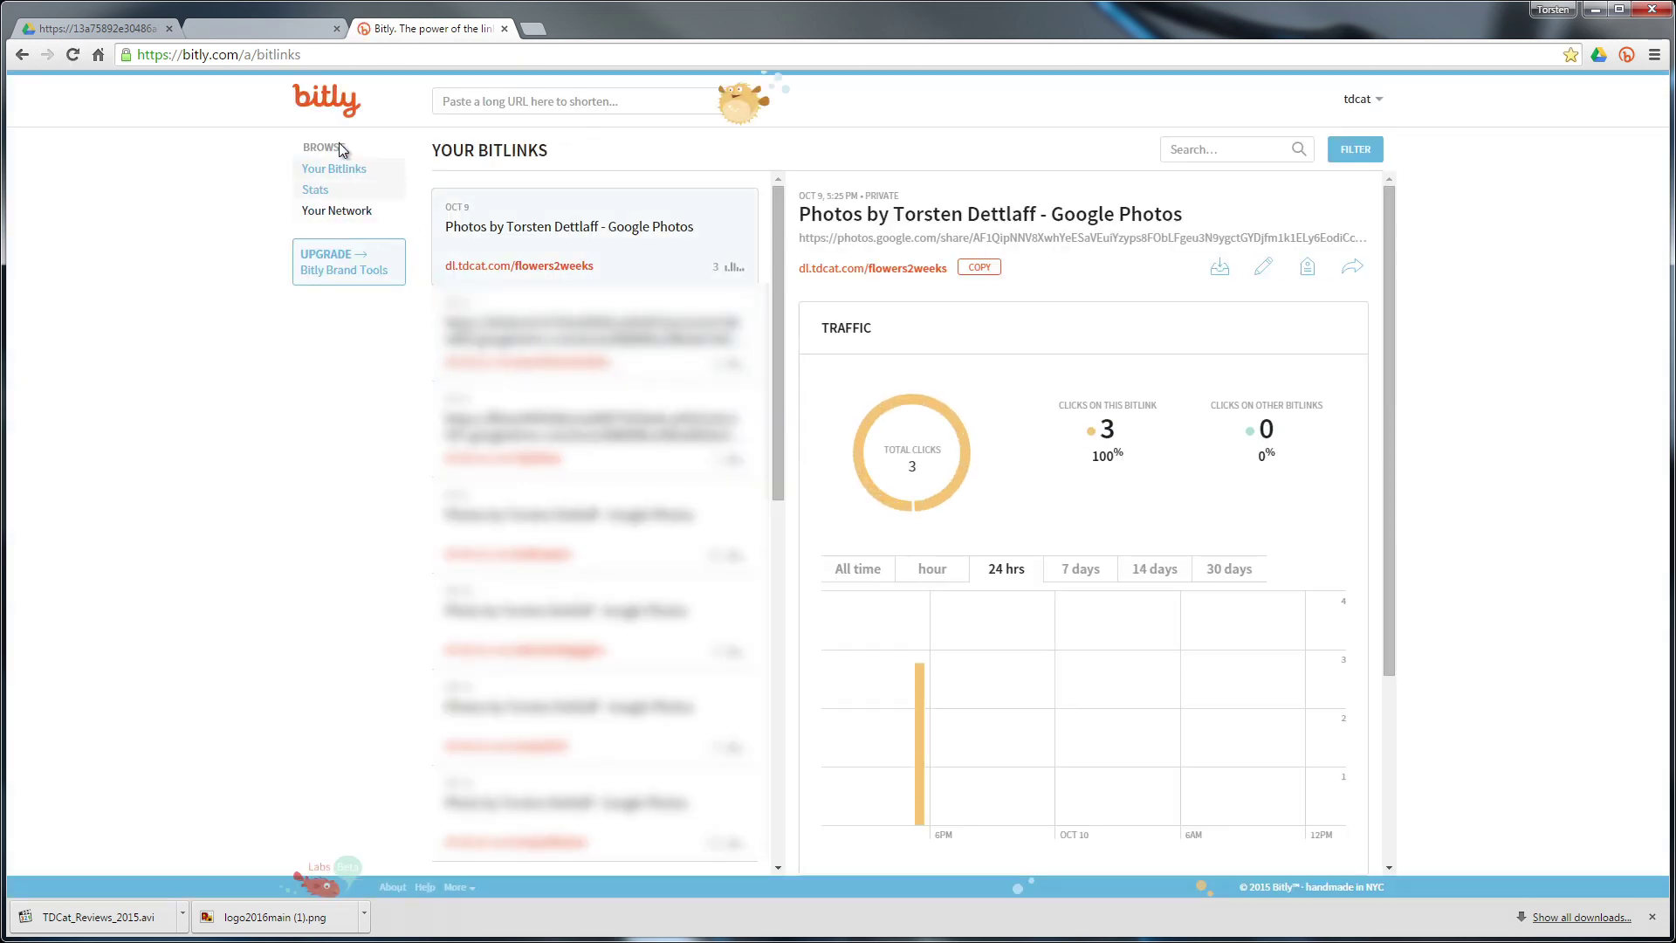
click(524, 103)
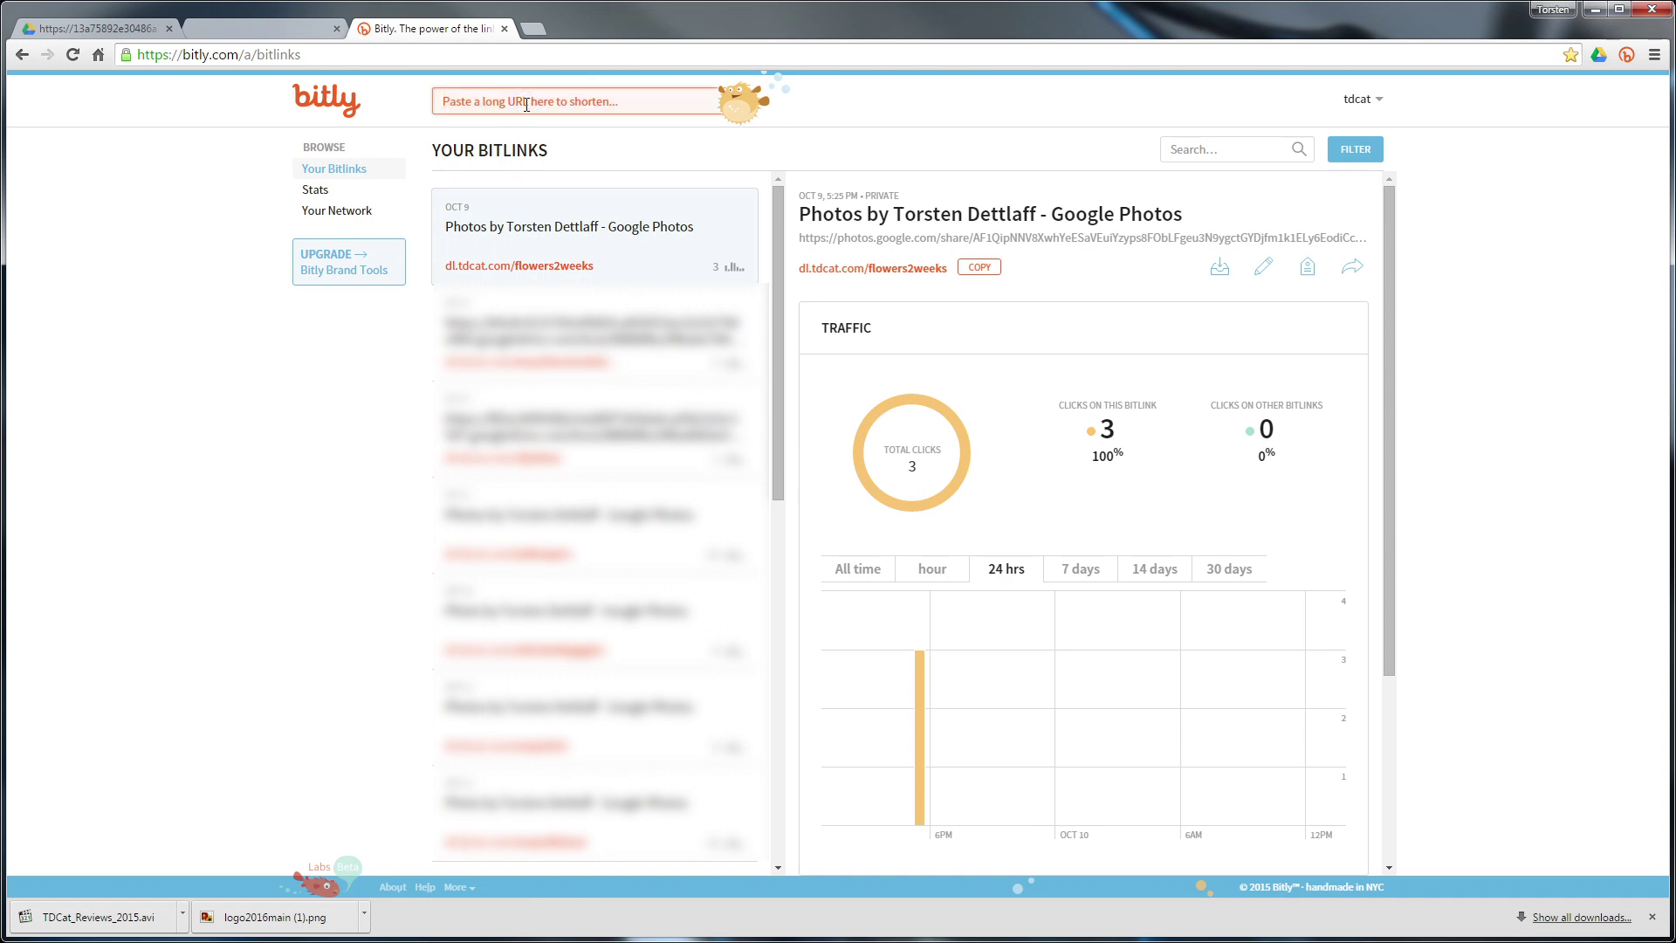
key(ctrl+v)
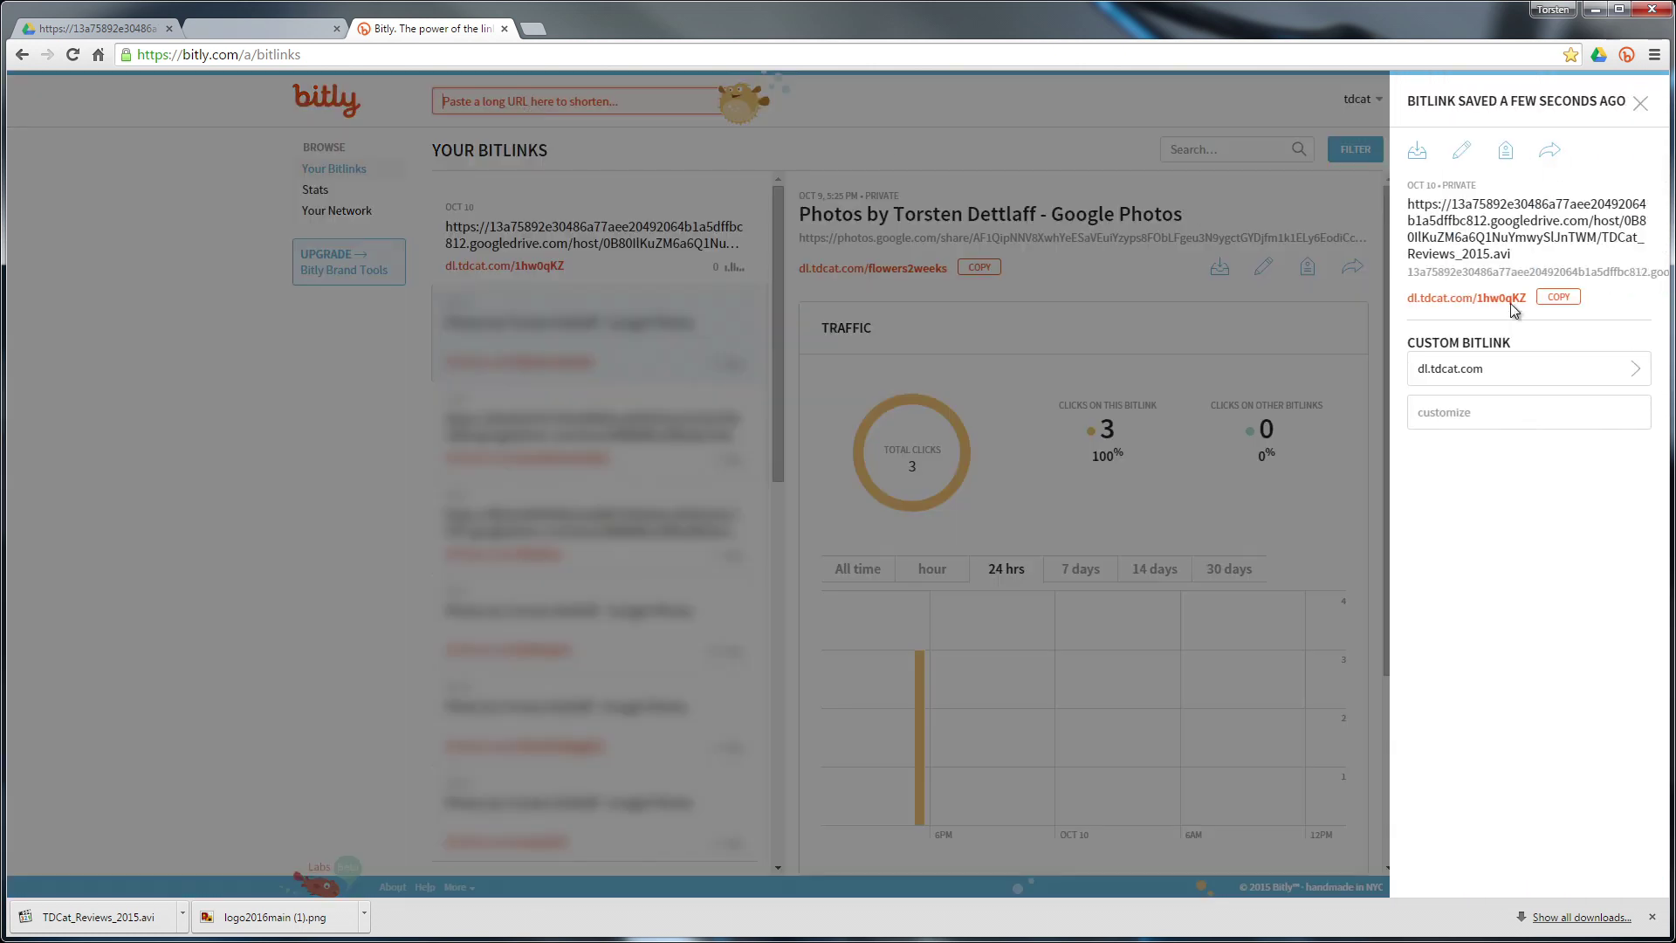